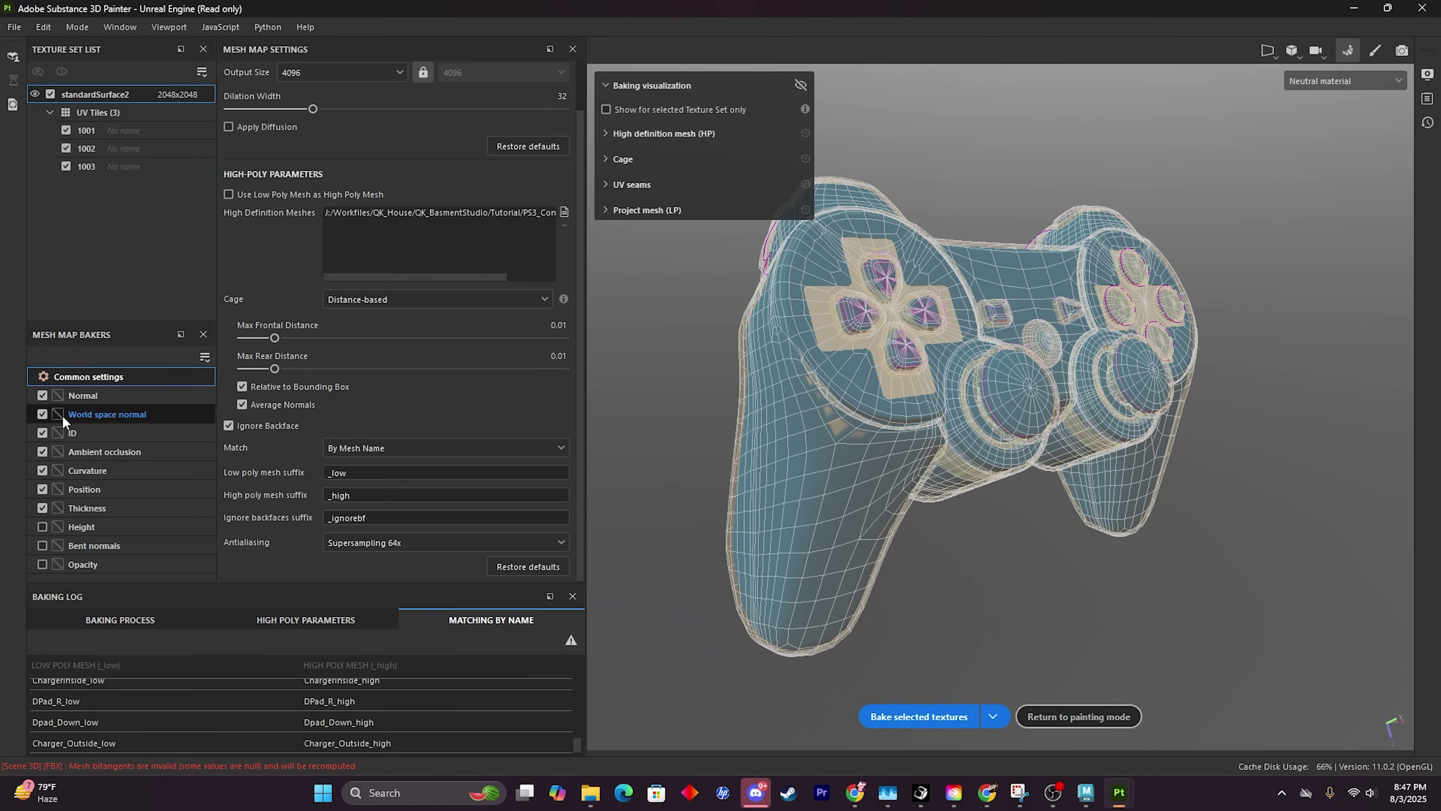
Bake the selected mesh maps for the controller's texture set.
{"action": "left_click", "coordinate": [918, 715]}
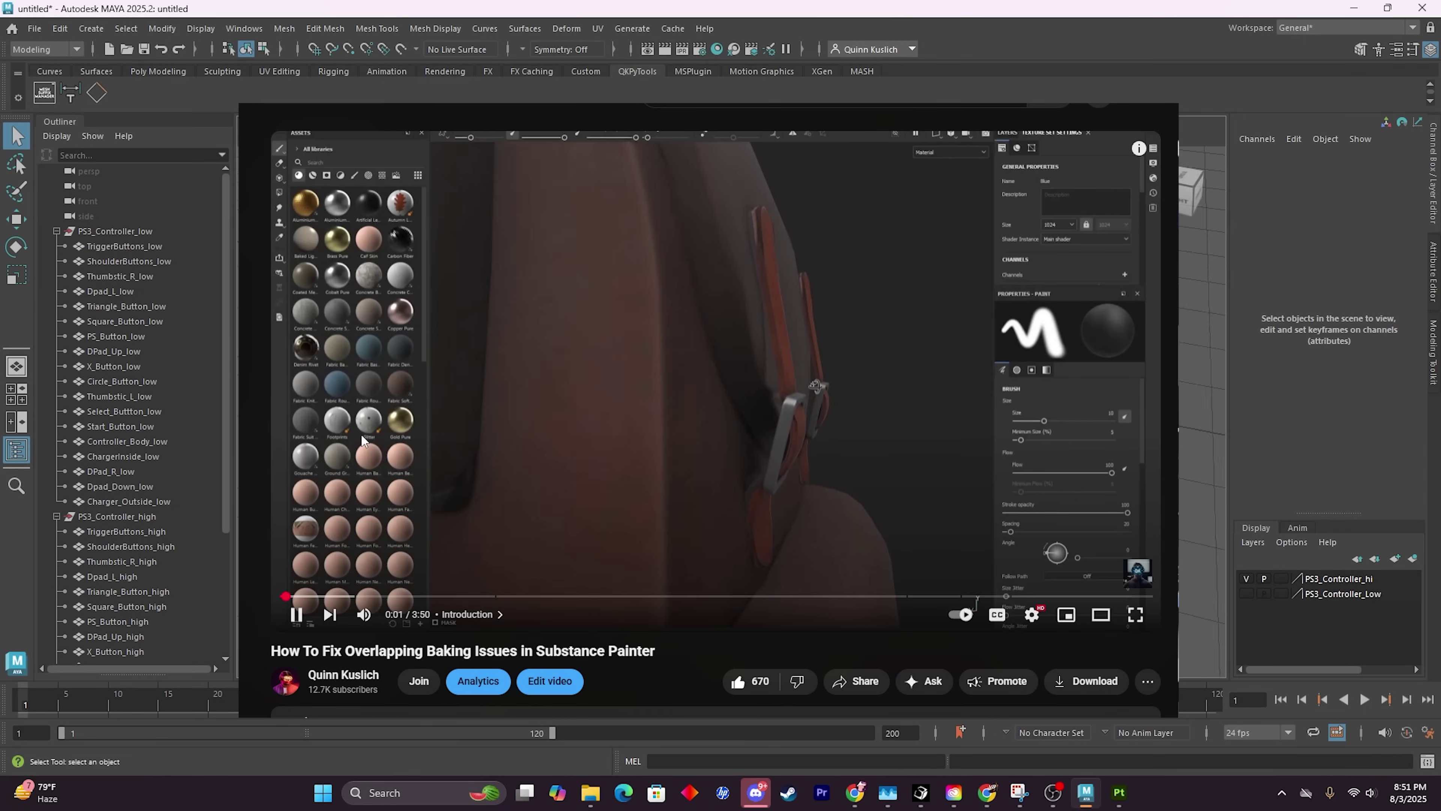
{"action": "left_click", "coordinate": [354, 599]}
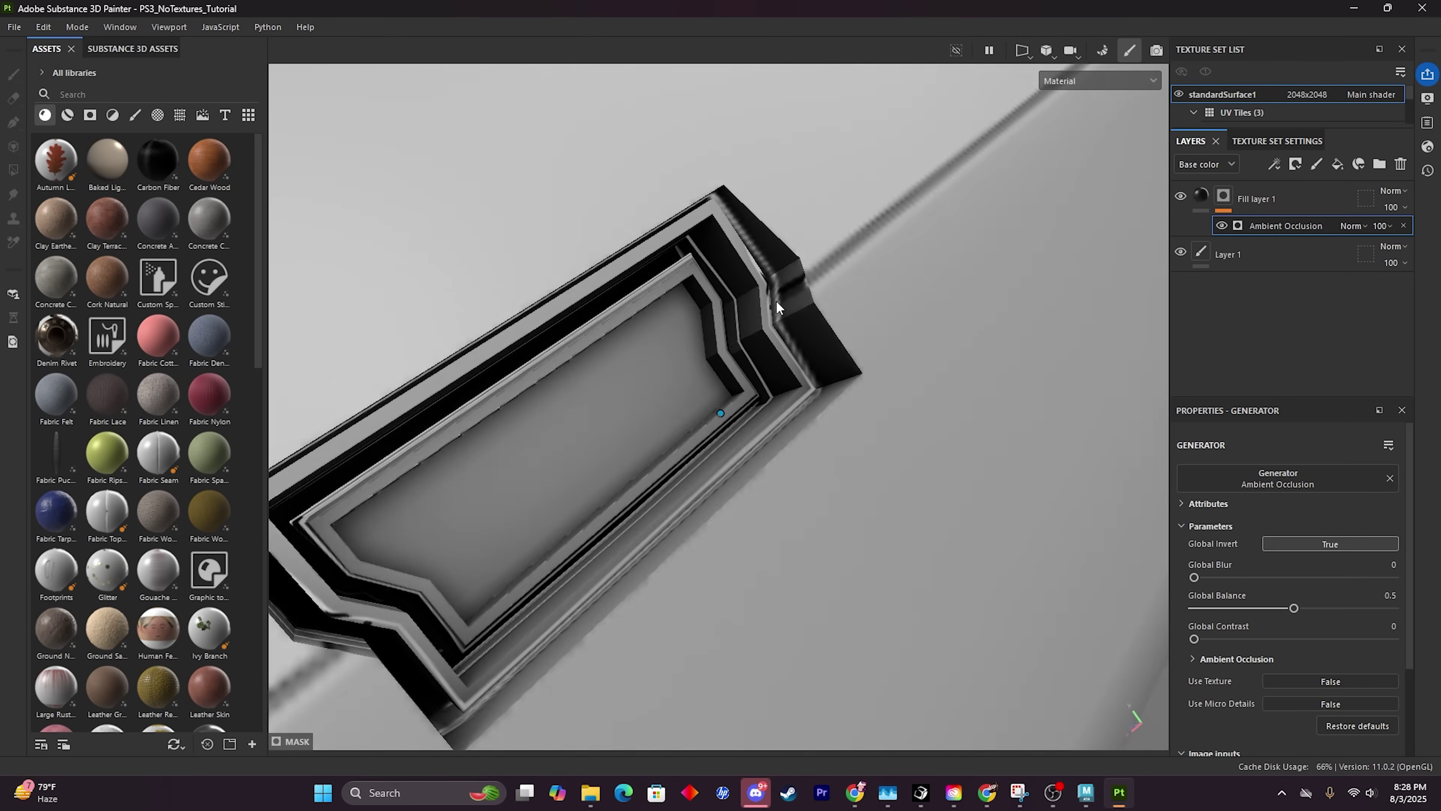
Examine the ambient occlusion bake in and around the controller's charging port for shading artifacts.
{"action": "scroll", "coordinate": [776, 301], "scroll_direction": "down", "scroll_amount": 5}
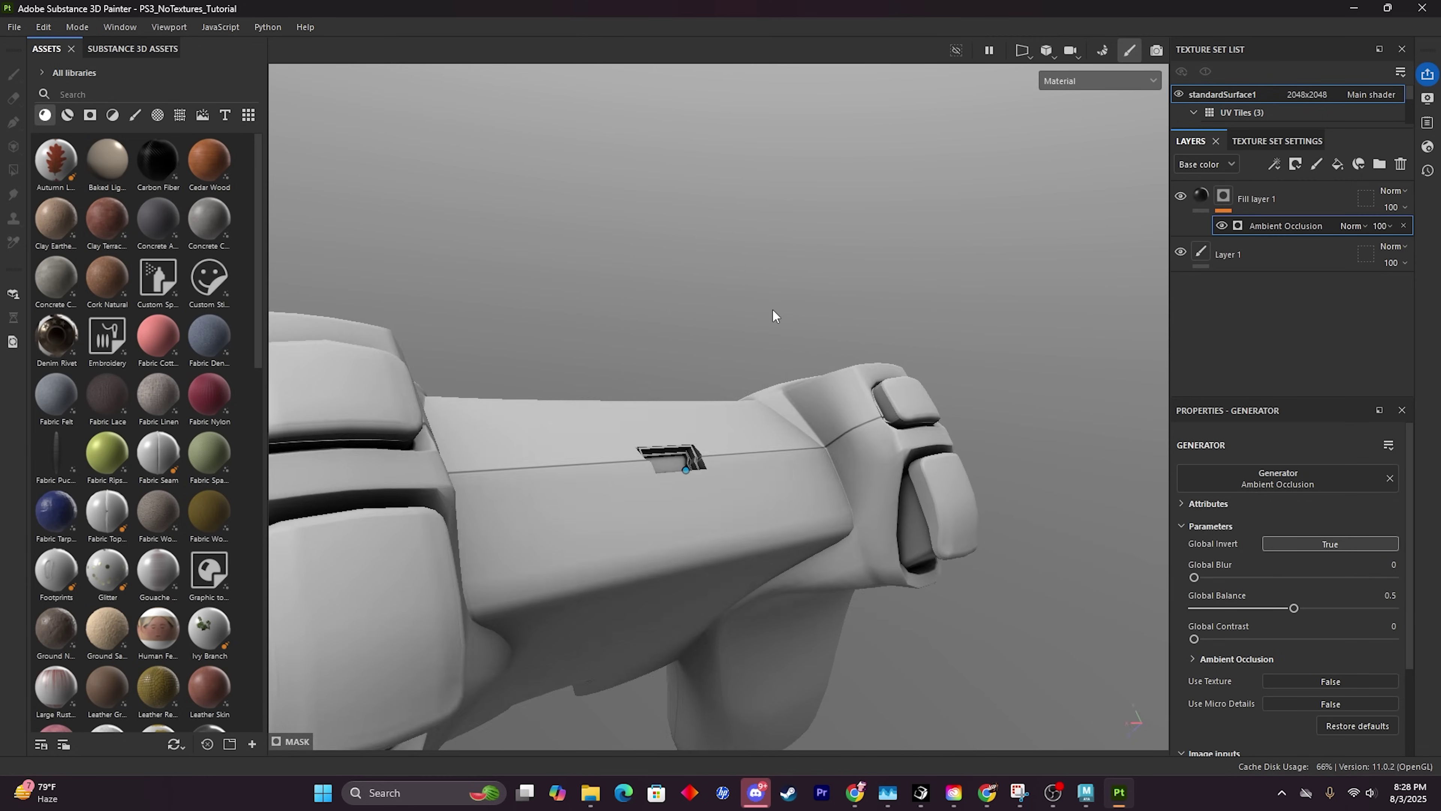
{"action": "scroll", "coordinate": [706, 459], "scroll_direction": "up", "scroll_amount": 5}
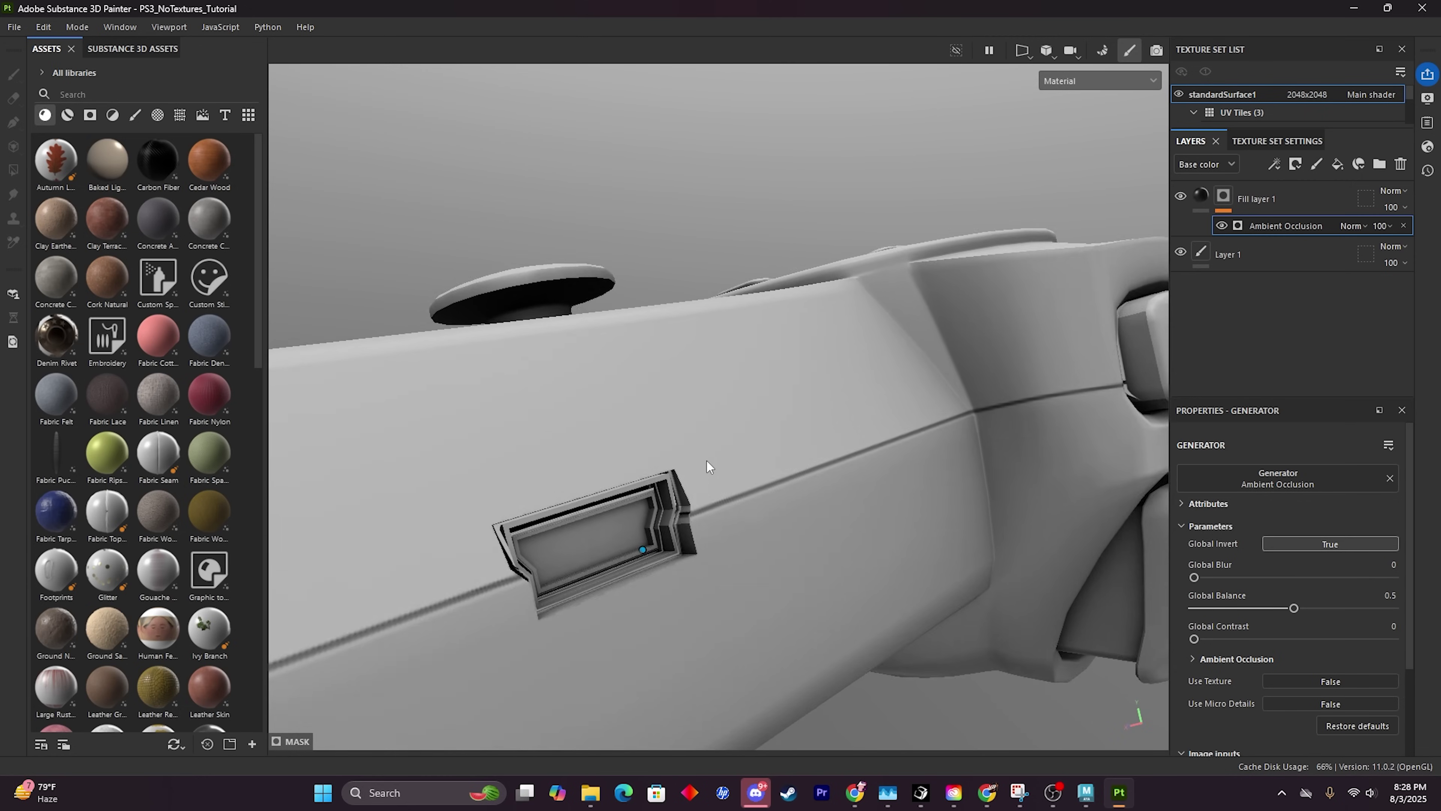
{"action": "scroll", "coordinate": [706, 461], "scroll_direction": "up", "scroll_amount": 4}
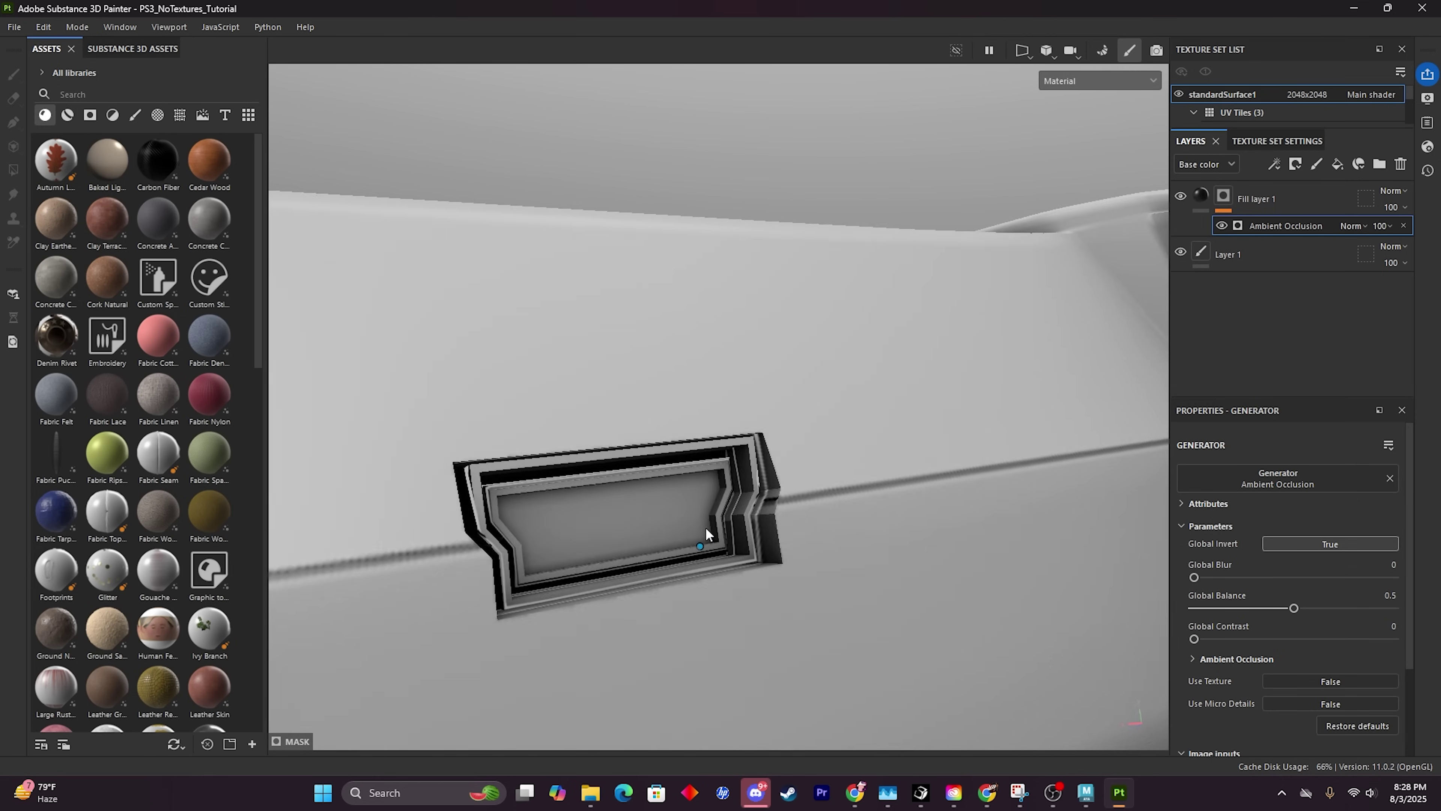
{"action": "scroll", "coordinate": [707, 528], "scroll_direction": "up", "scroll_amount": 4}
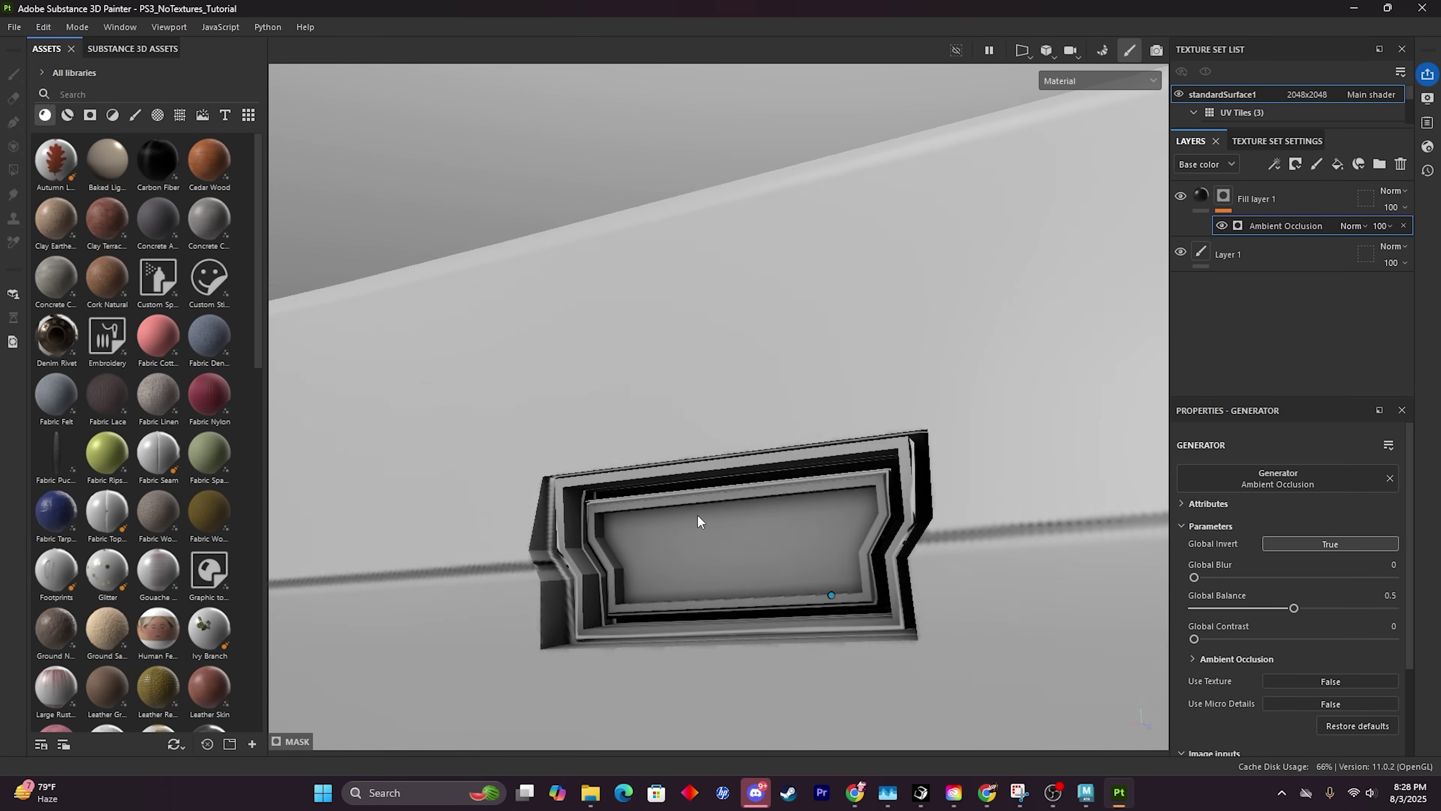
{"action": "left_click_drag", "start_coordinate": [698, 519], "coordinate": [847, 441], "text": "alt"}
{"action": "scroll", "coordinate": [694, 513], "scroll_direction": "down", "scroll_amount": 2}
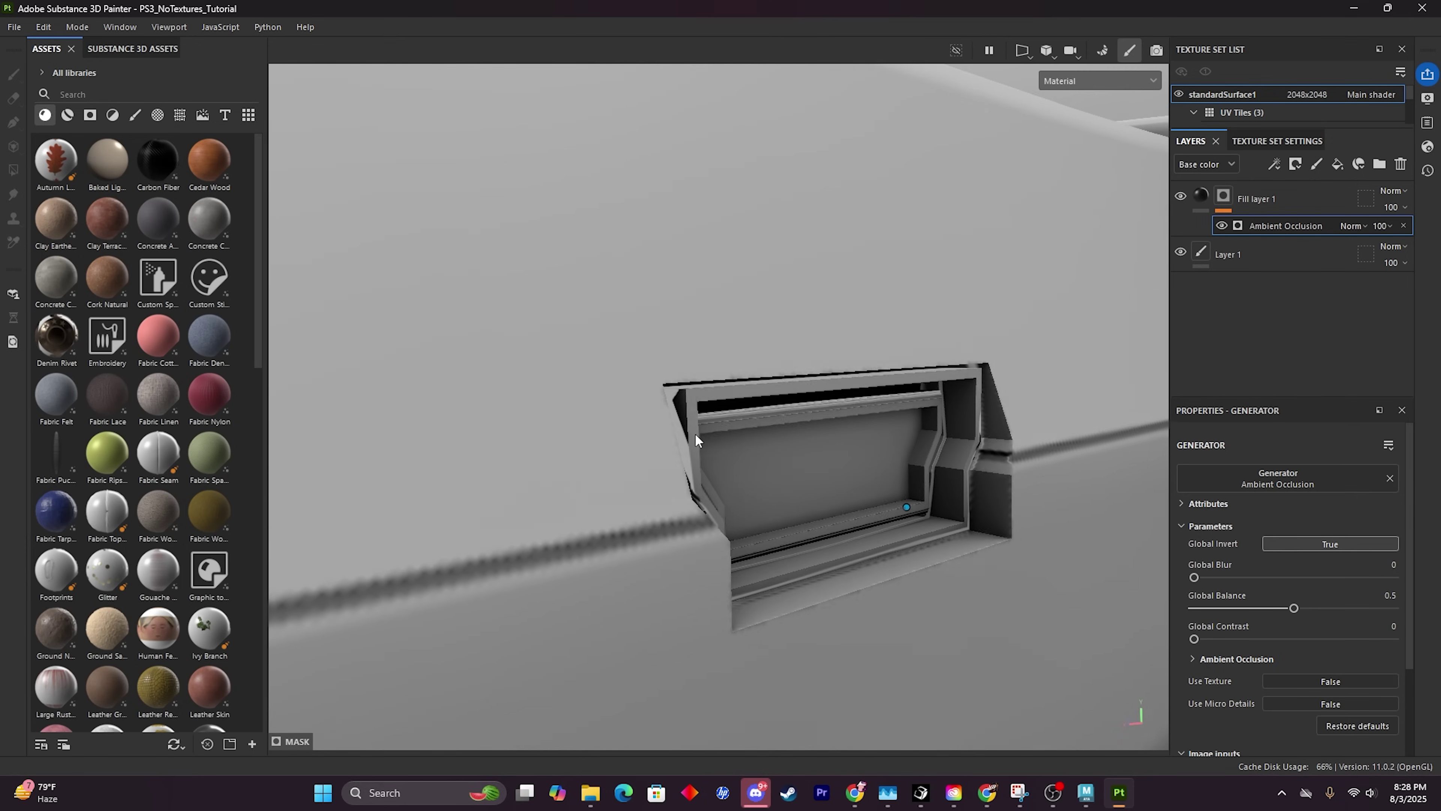
{"action": "scroll", "coordinate": [690, 433], "scroll_direction": "up", "scroll_amount": 4}
{"action": "scroll", "coordinate": [653, 409], "scroll_direction": "up", "scroll_amount": 3}
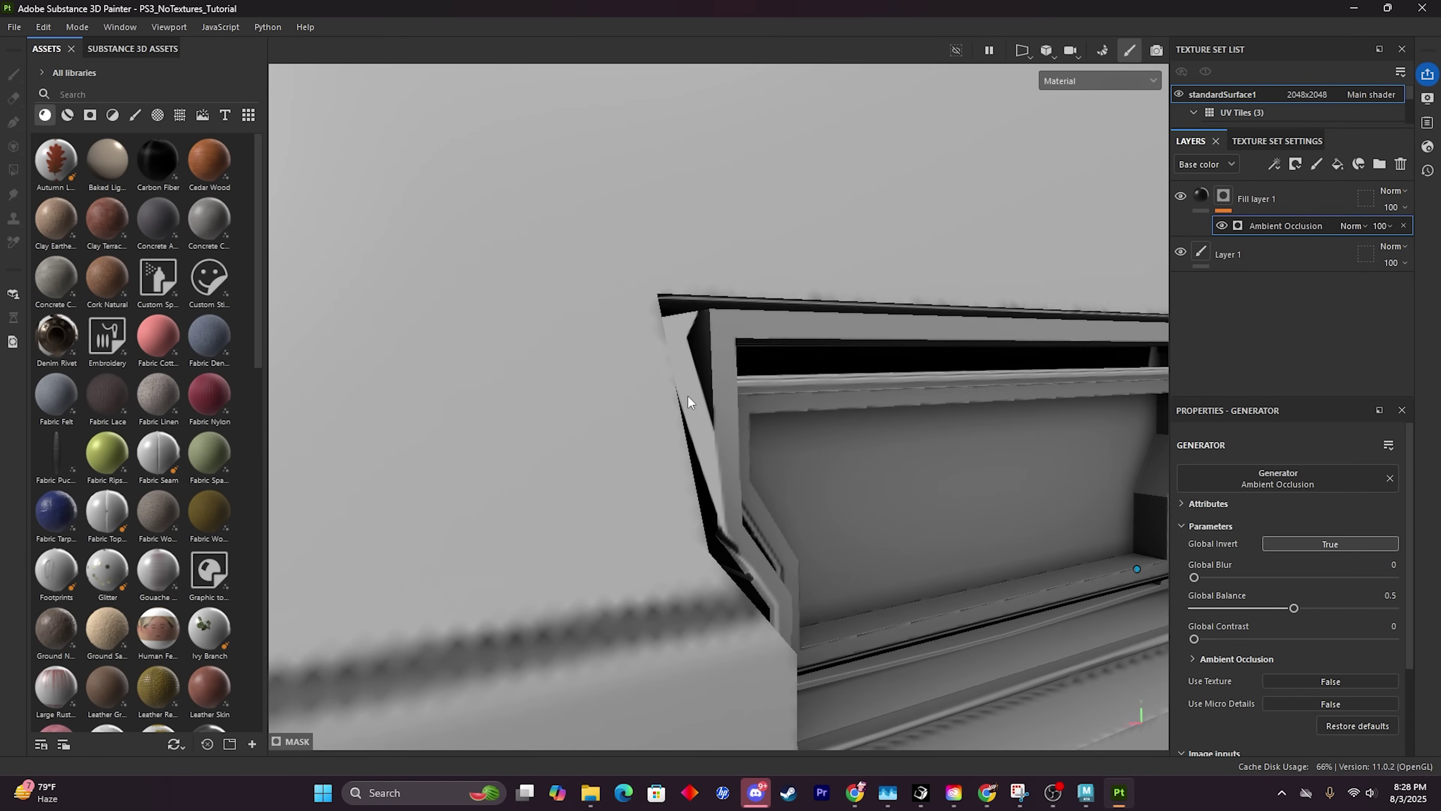
Examine the baked ambient occlusion around the start, select and PS buttons on the controller's face.
{"action": "scroll", "coordinate": [673, 402], "scroll_direction": "down", "scroll_amount": 5}
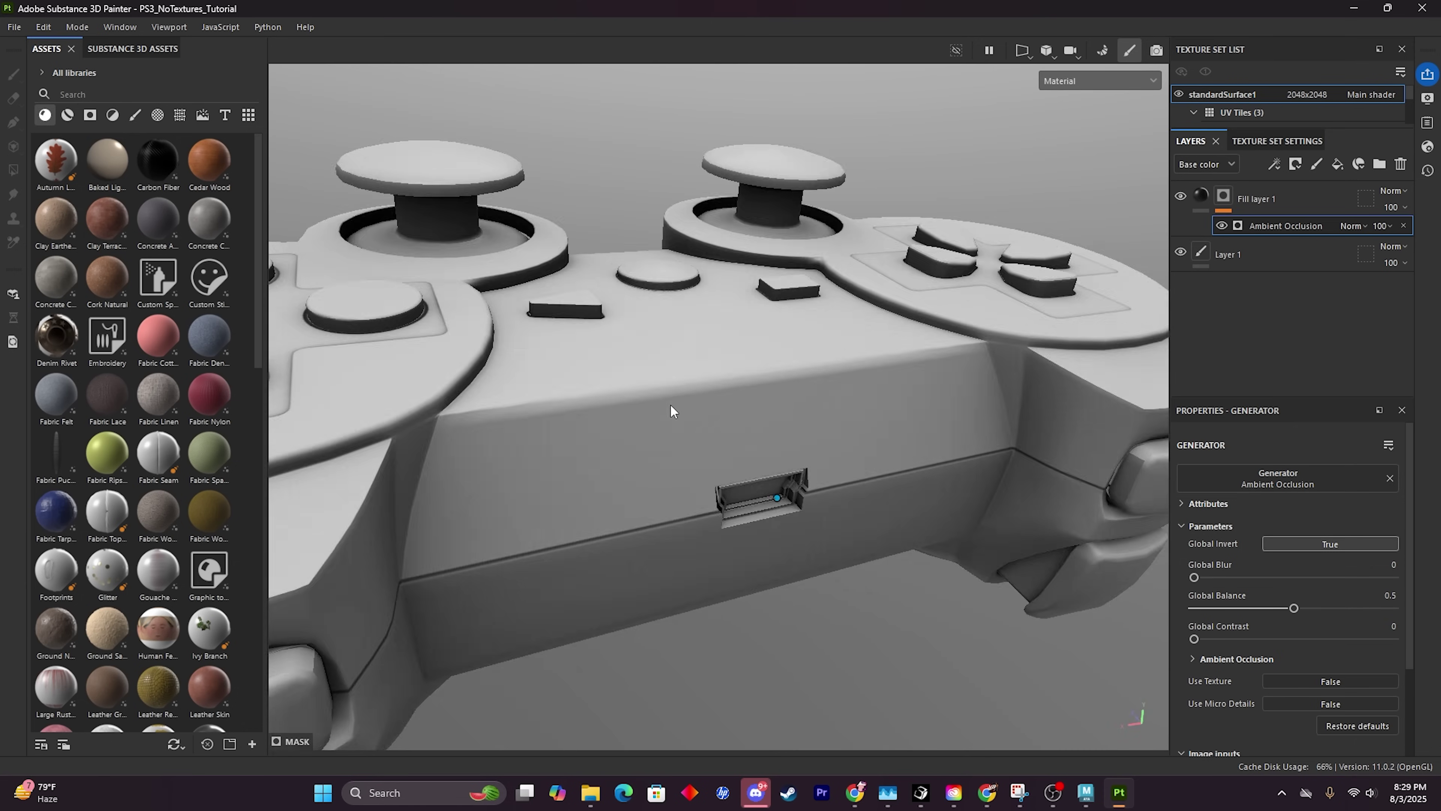
{"action": "scroll", "coordinate": [671, 405], "scroll_direction": "down", "scroll_amount": 2}
{"action": "scroll", "coordinate": [642, 557], "scroll_direction": "up", "scroll_amount": 3}
{"action": "scroll", "coordinate": [642, 556], "scroll_direction": "up", "scroll_amount": 2}
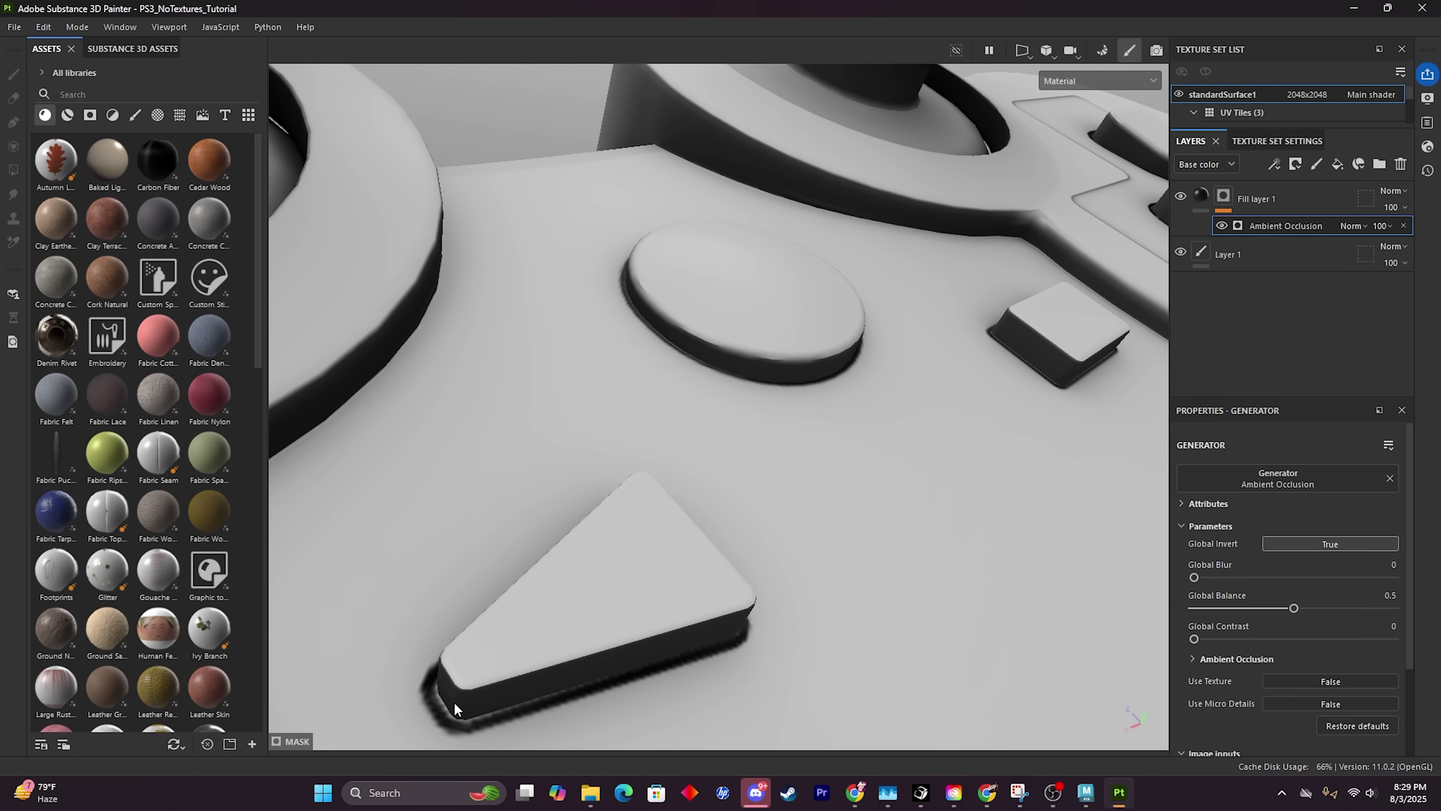
{"action": "scroll", "coordinate": [490, 625], "scroll_direction": "down", "scroll_amount": 4}
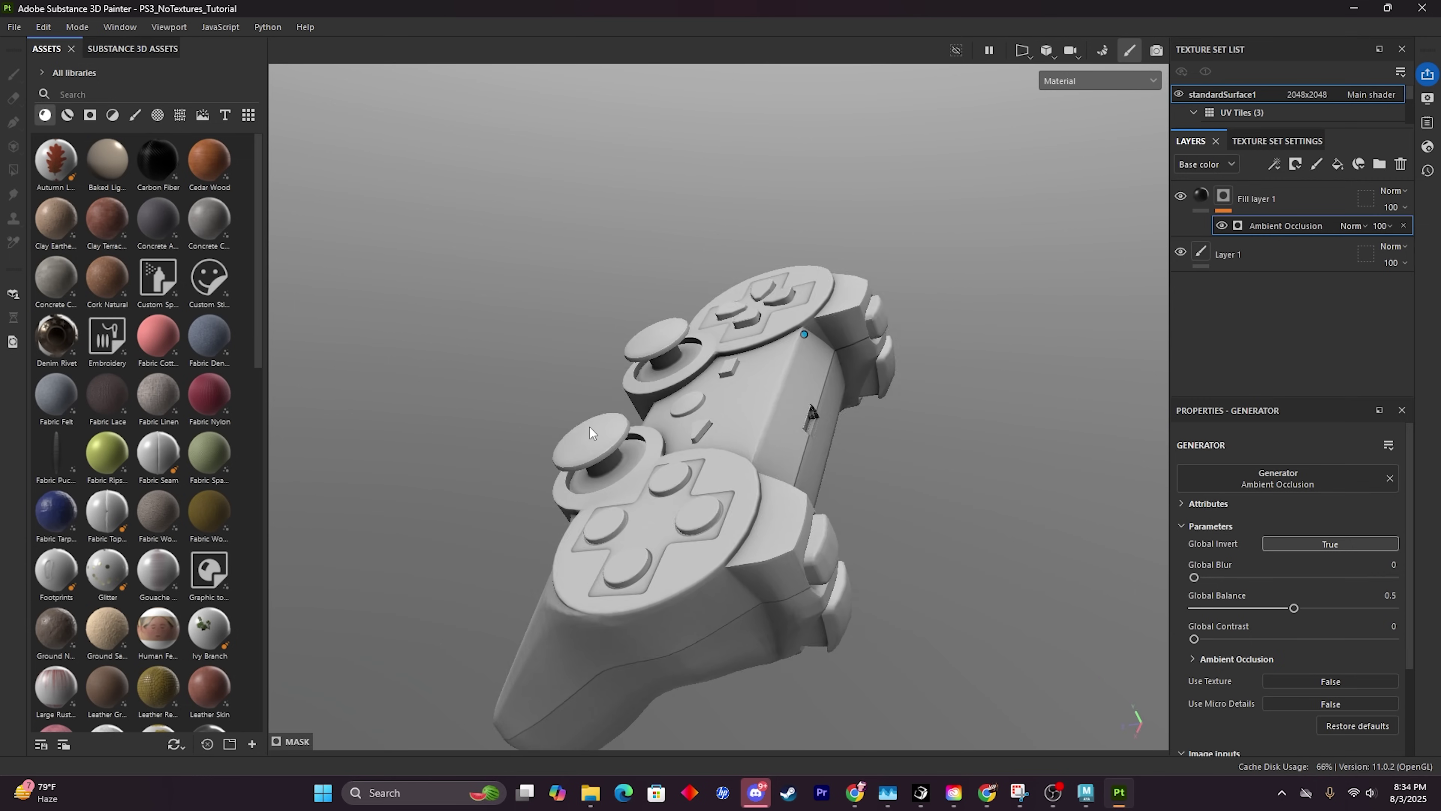
Examine the ambient occlusion inside the charging port on the cleanly baked controller from several angles.
{"action": "left_click_drag", "start_coordinate": [590, 427], "coordinate": [675, 324], "text": "alt"}
{"action": "scroll", "coordinate": [675, 323], "scroll_direction": "up", "scroll_amount": 5}
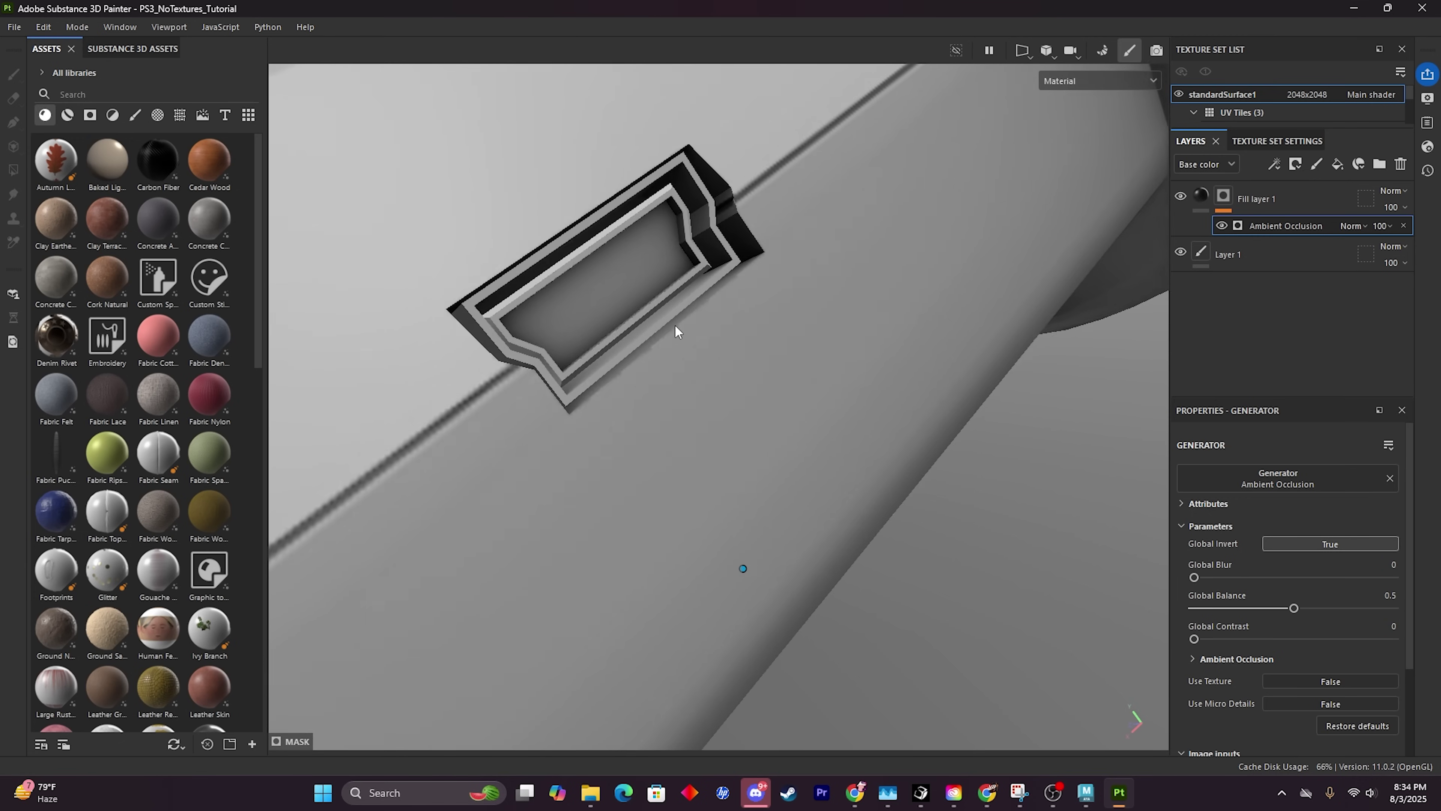
{"action": "left_click_drag", "start_coordinate": [674, 324], "coordinate": [632, 427], "text": "alt"}
{"action": "scroll", "coordinate": [632, 421], "scroll_direction": "down", "scroll_amount": 6}
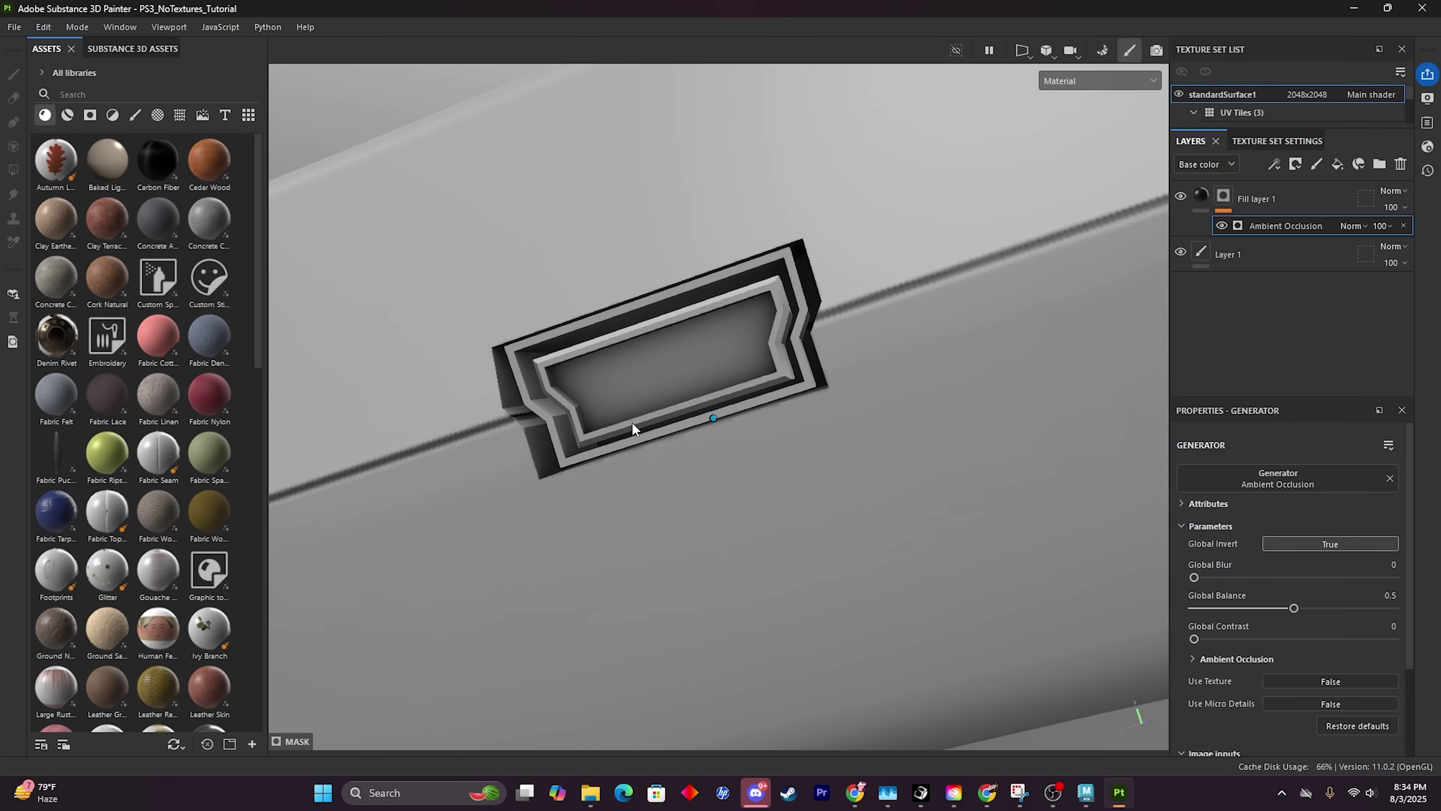
{"action": "left_click_drag", "start_coordinate": [699, 396], "coordinate": [670, 385], "text": "alt"}
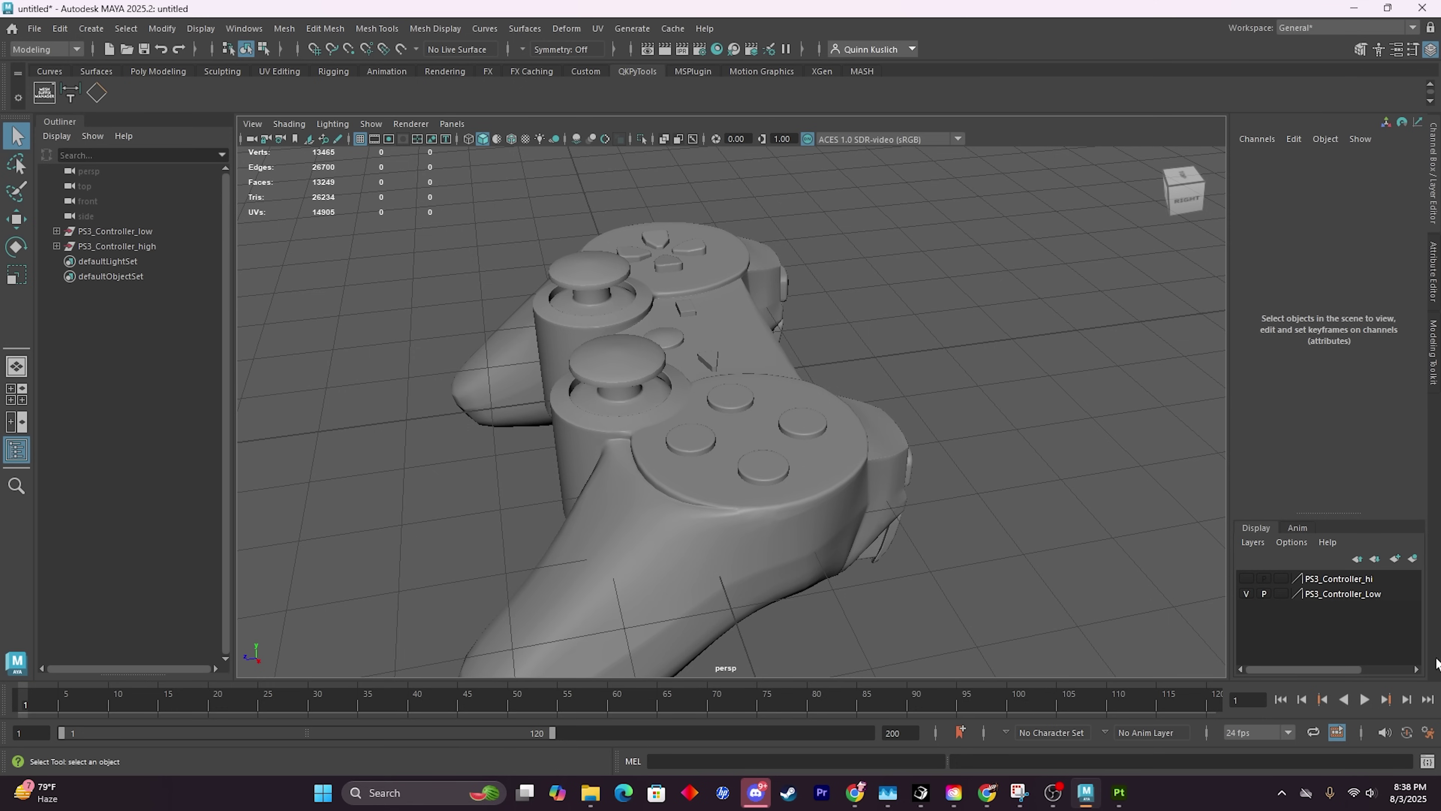
In Maya, hide the PS3_Controller_Low layer, show PS3_Controller_hi, and examine the high-poly controller.
{"action": "left_click", "coordinate": [1246, 594]}
{"action": "left_click", "coordinate": [1246, 578]}
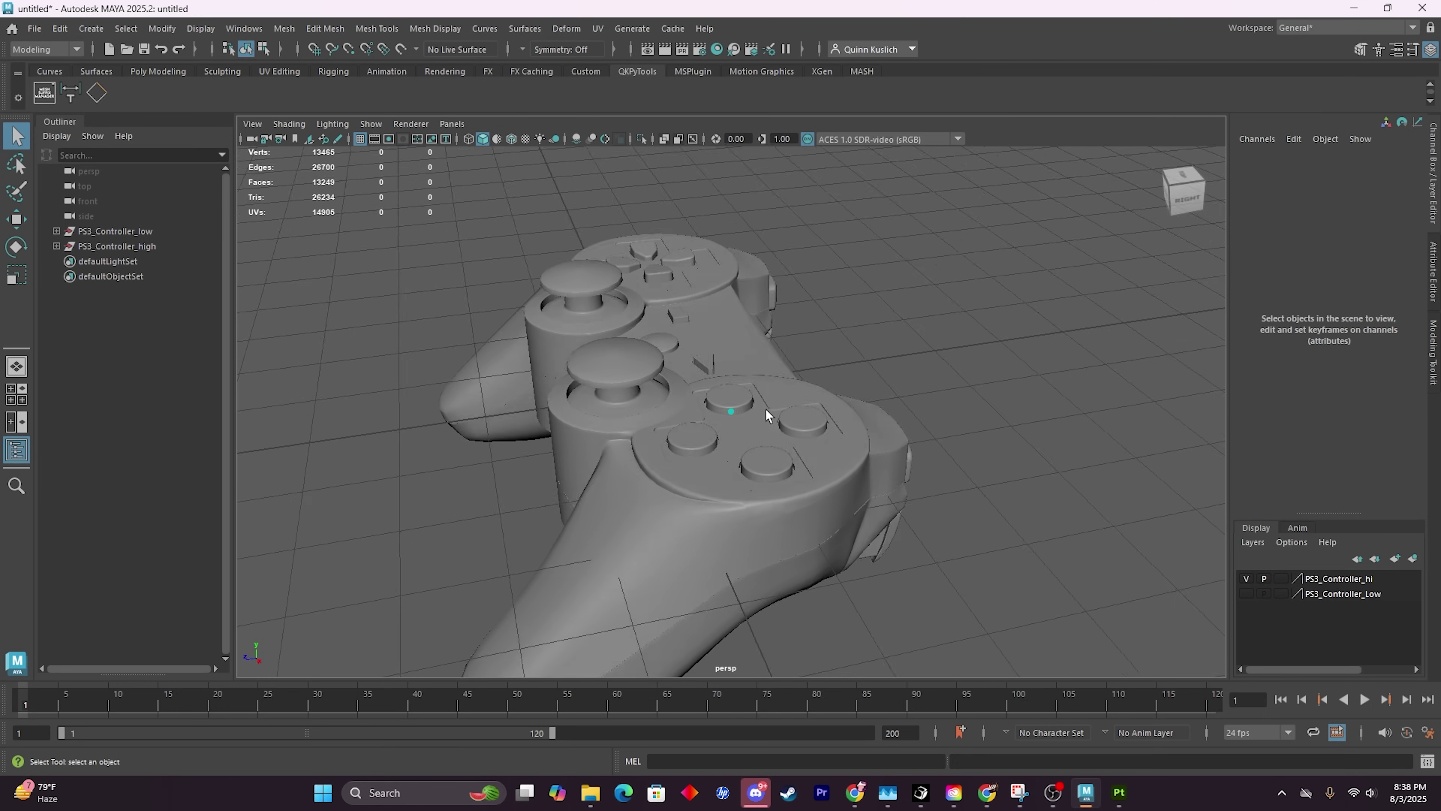
{"action": "left_click_drag", "start_coordinate": [765, 409], "coordinate": [827, 366], "text": "alt"}
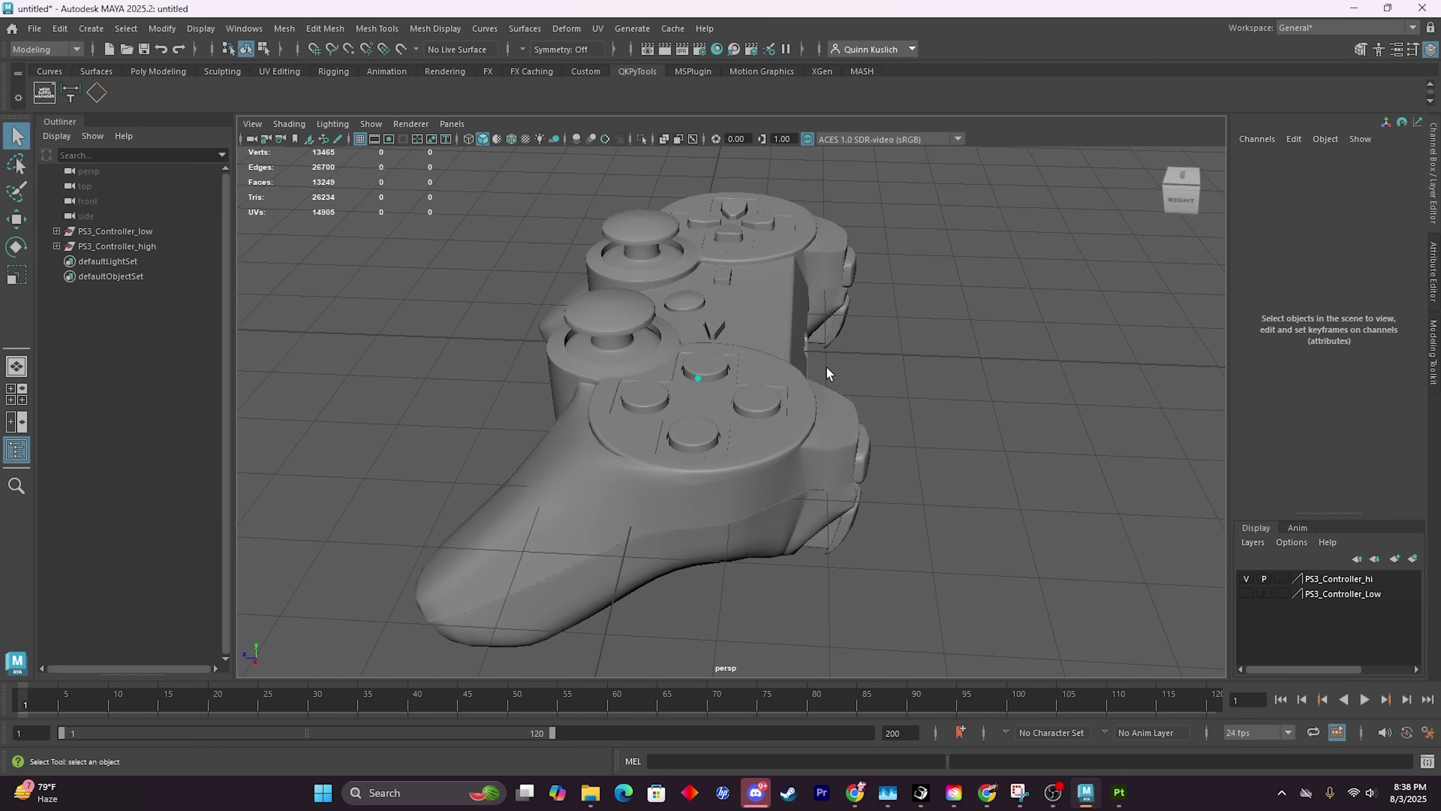
{"action": "left_click", "coordinate": [1246, 578]}
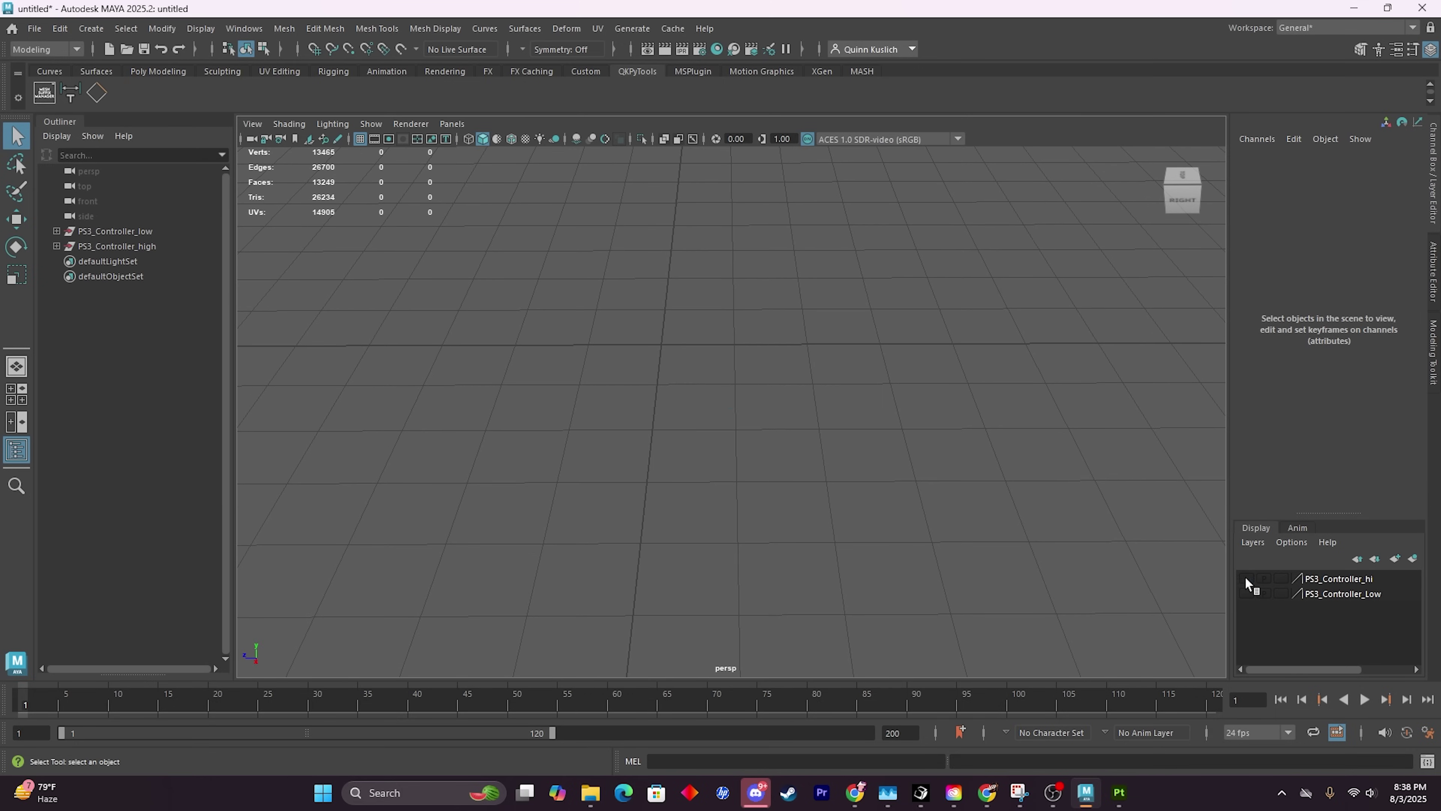
{"action": "left_click", "coordinate": [1246, 578]}
{"action": "left_click_drag", "start_coordinate": [805, 472], "coordinate": [880, 396], "text": "alt"}
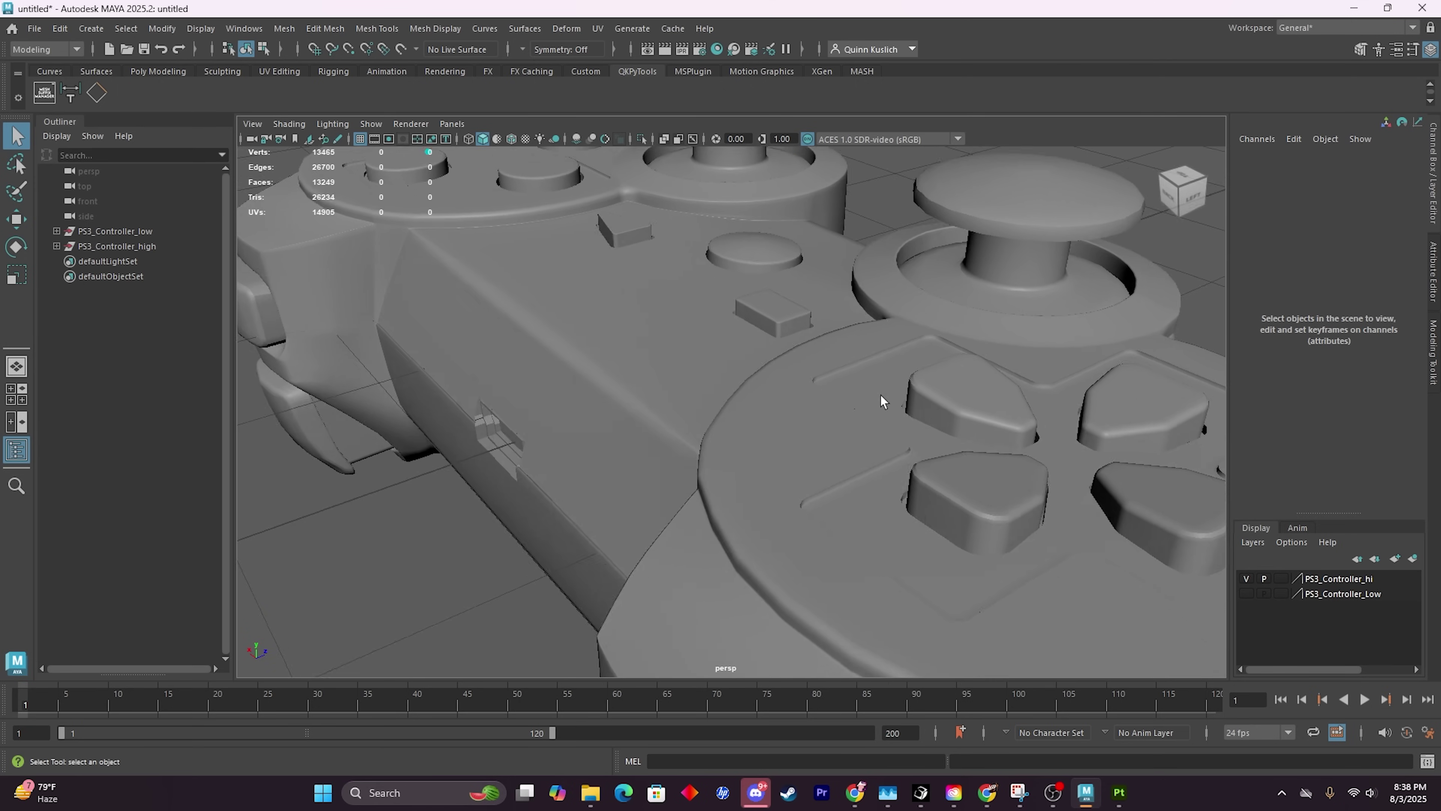
{"action": "scroll", "coordinate": [880, 398], "scroll_direction": "down", "scroll_amount": 10}
Swap the display to the PS3_Controller_Low layer, inspect it, and turn PS3_Controller_hi on with it for comparison.
{"action": "left_click", "coordinate": [1245, 577]}
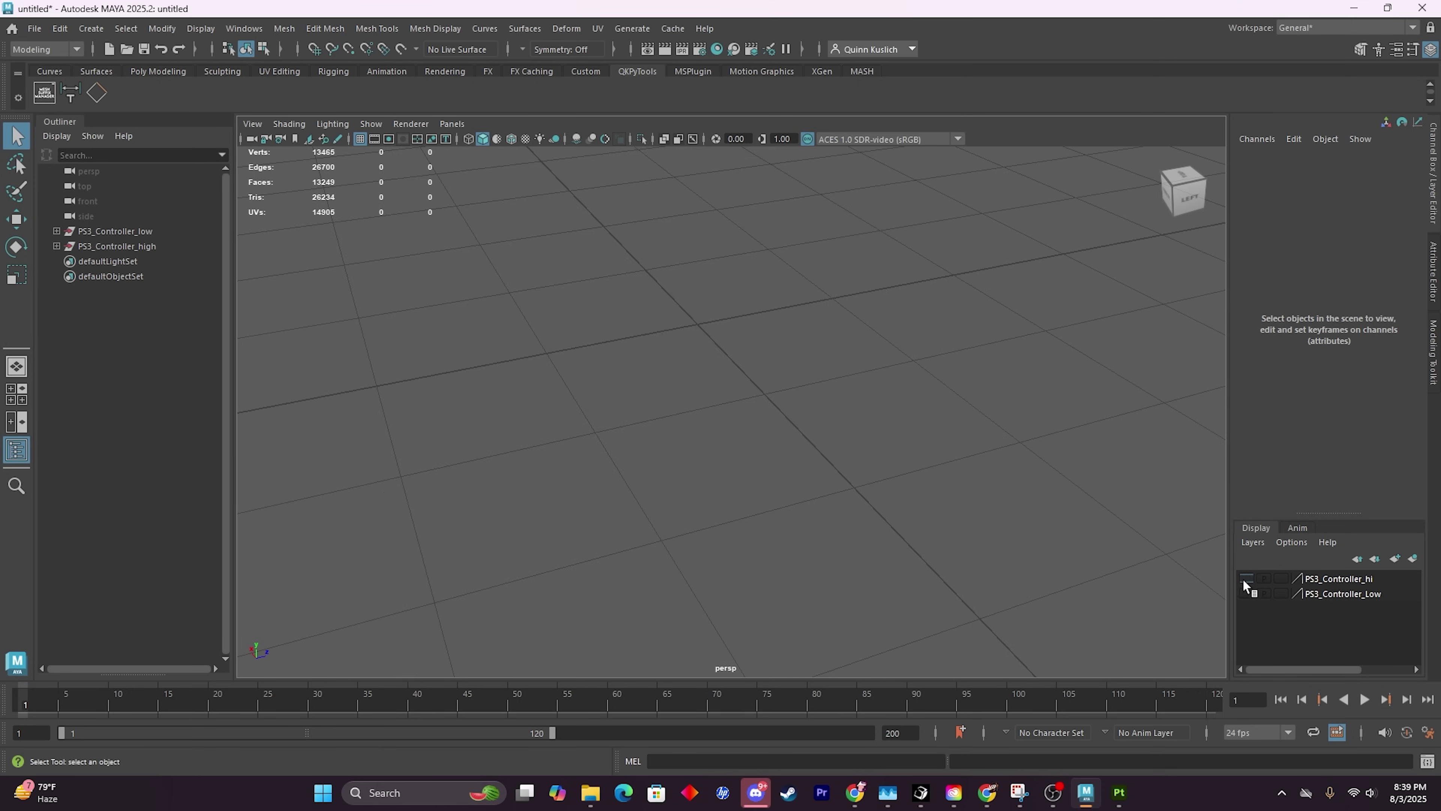
{"action": "left_click", "coordinate": [1246, 594]}
{"action": "left_click_drag", "start_coordinate": [652, 377], "coordinate": [1249, 578], "text": "alt"}
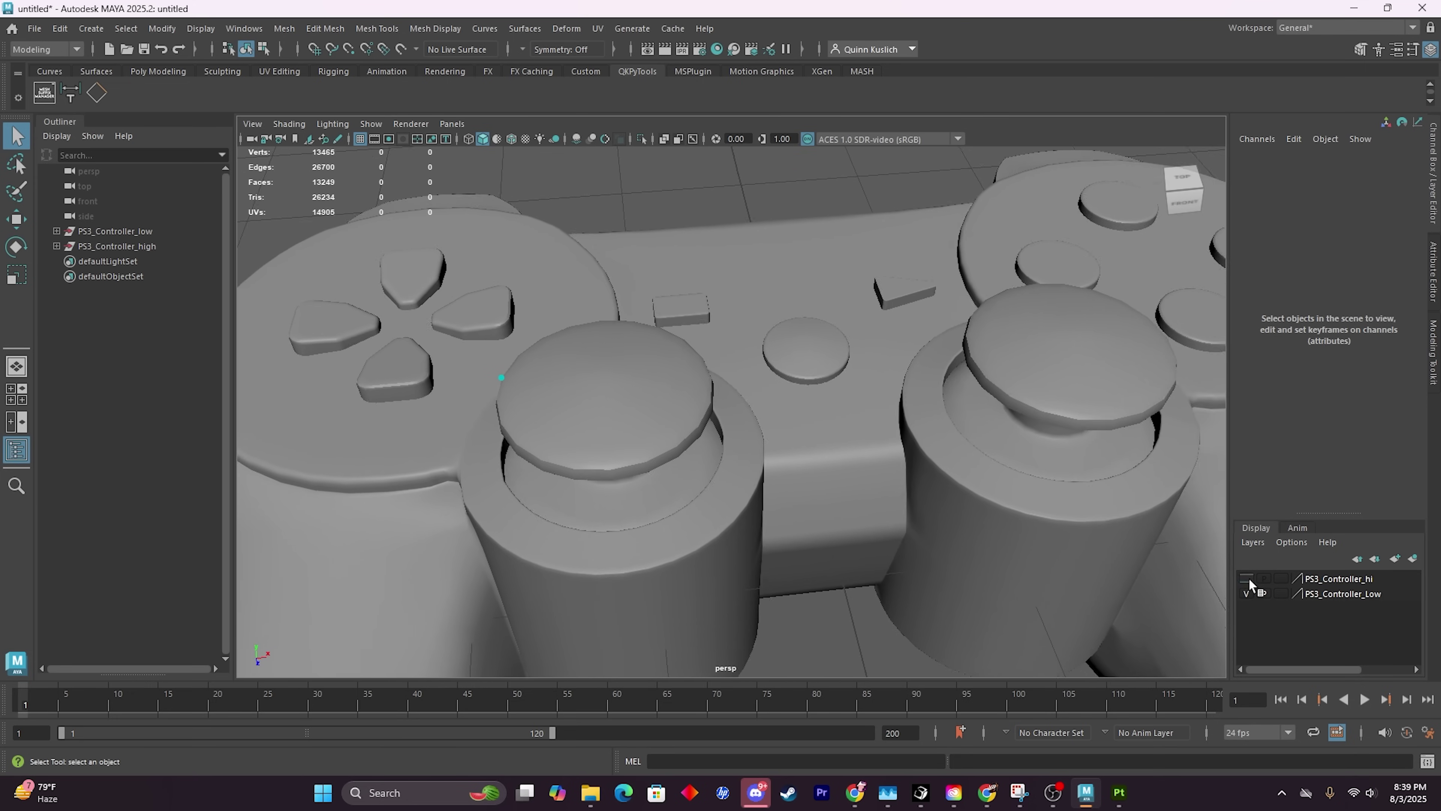
{"action": "left_click", "coordinate": [1247, 578]}
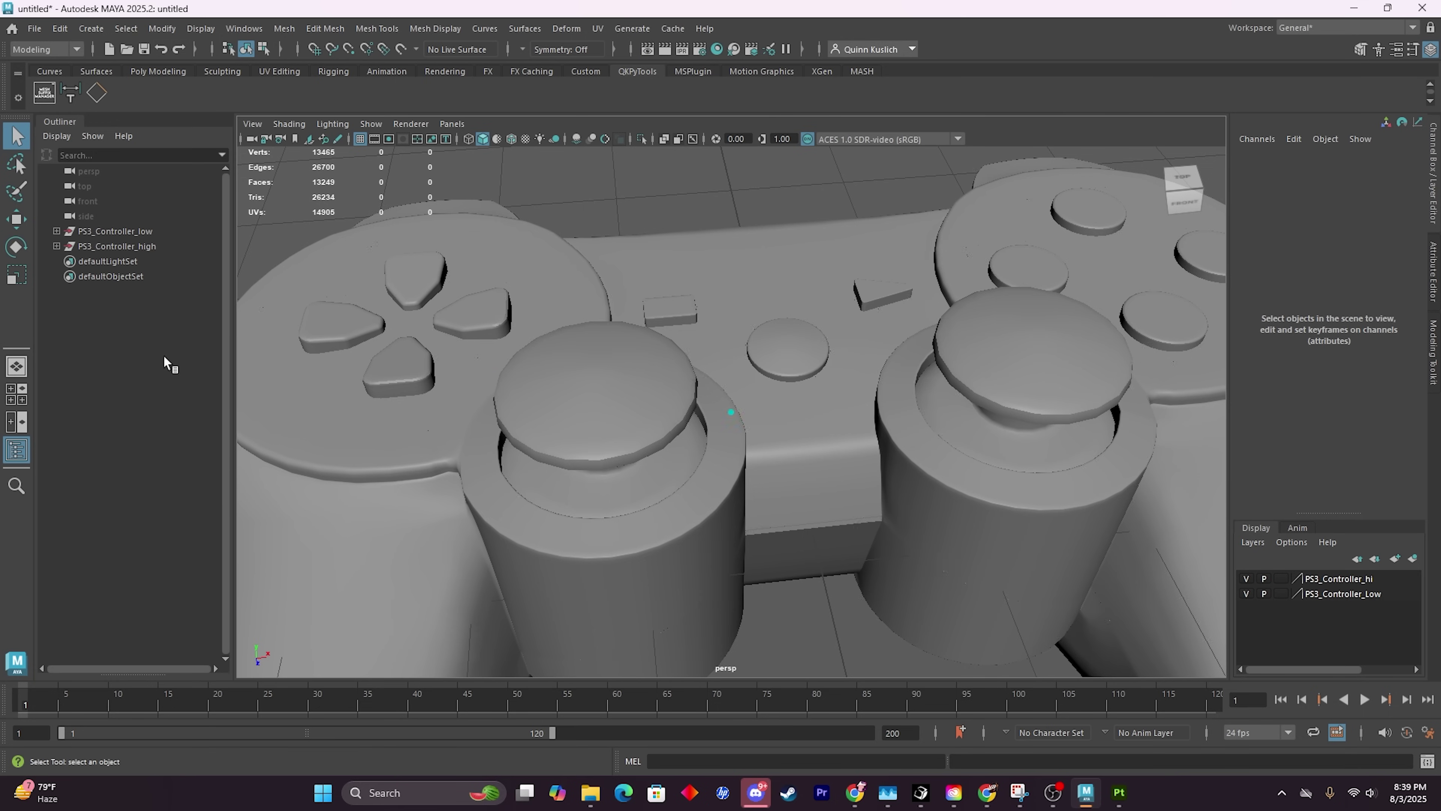
Expand the PS3_Controller_low group, hide the PS3_Controller_hi layer, and select the low-poly TriggerButtons mesh.
{"action": "left_click", "coordinate": [56, 232]}
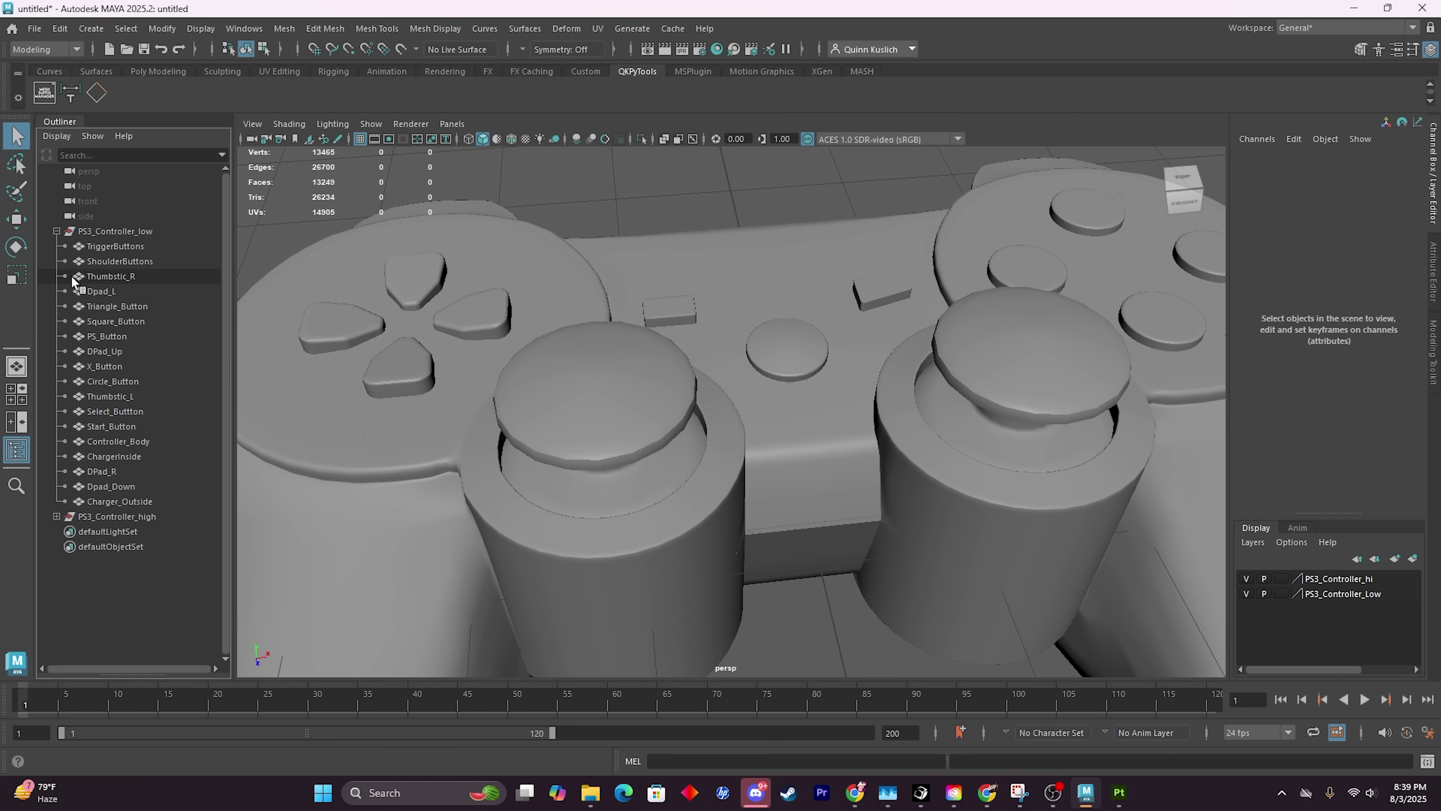
{"action": "left_click", "coordinate": [1247, 578]}
{"action": "left_click_drag", "start_coordinate": [851, 397], "coordinate": [601, 443], "text": "alt"}
{"action": "left_click", "coordinate": [130, 247]}
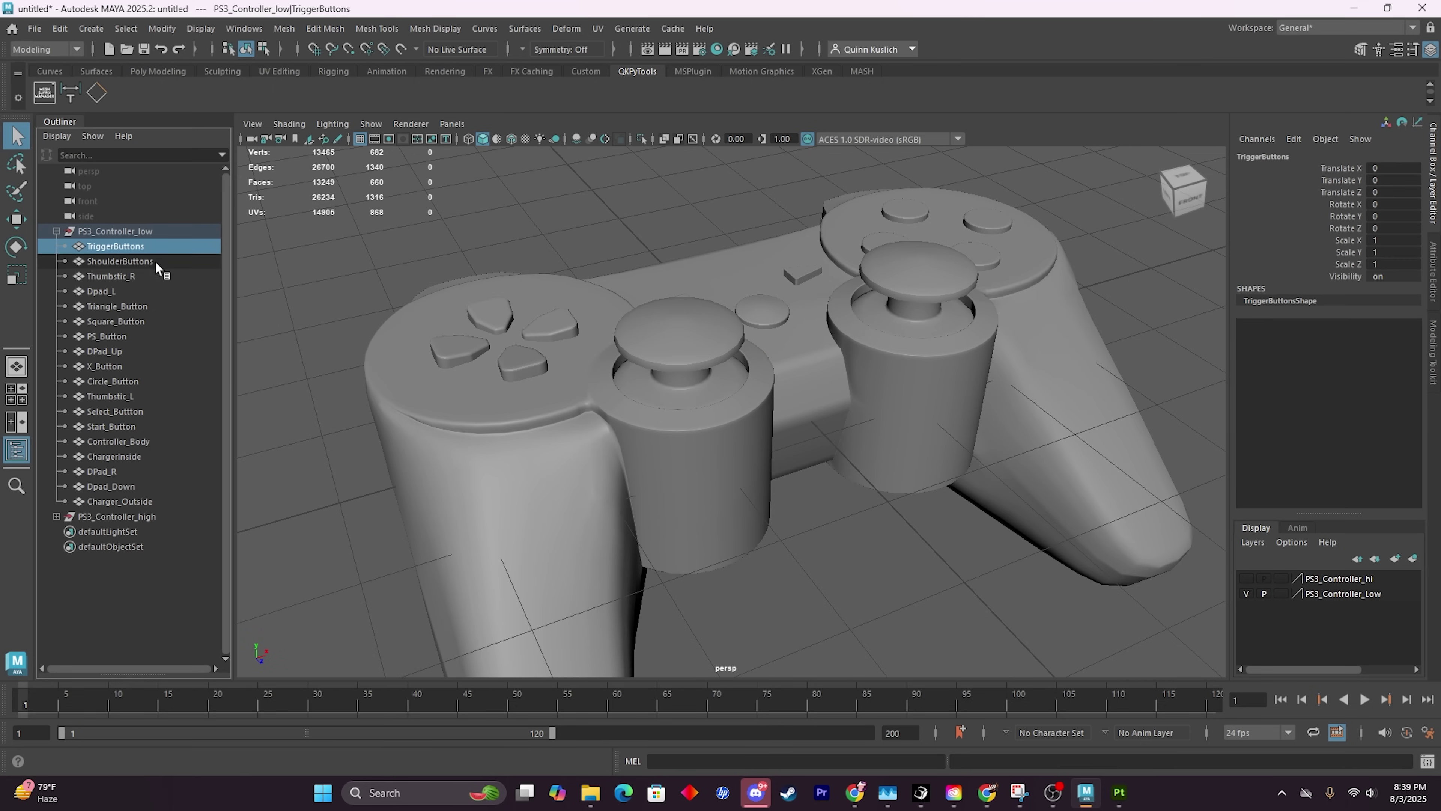
{"action": "left_click_drag", "start_coordinate": [335, 327], "coordinate": [363, 324], "text": "alt"}
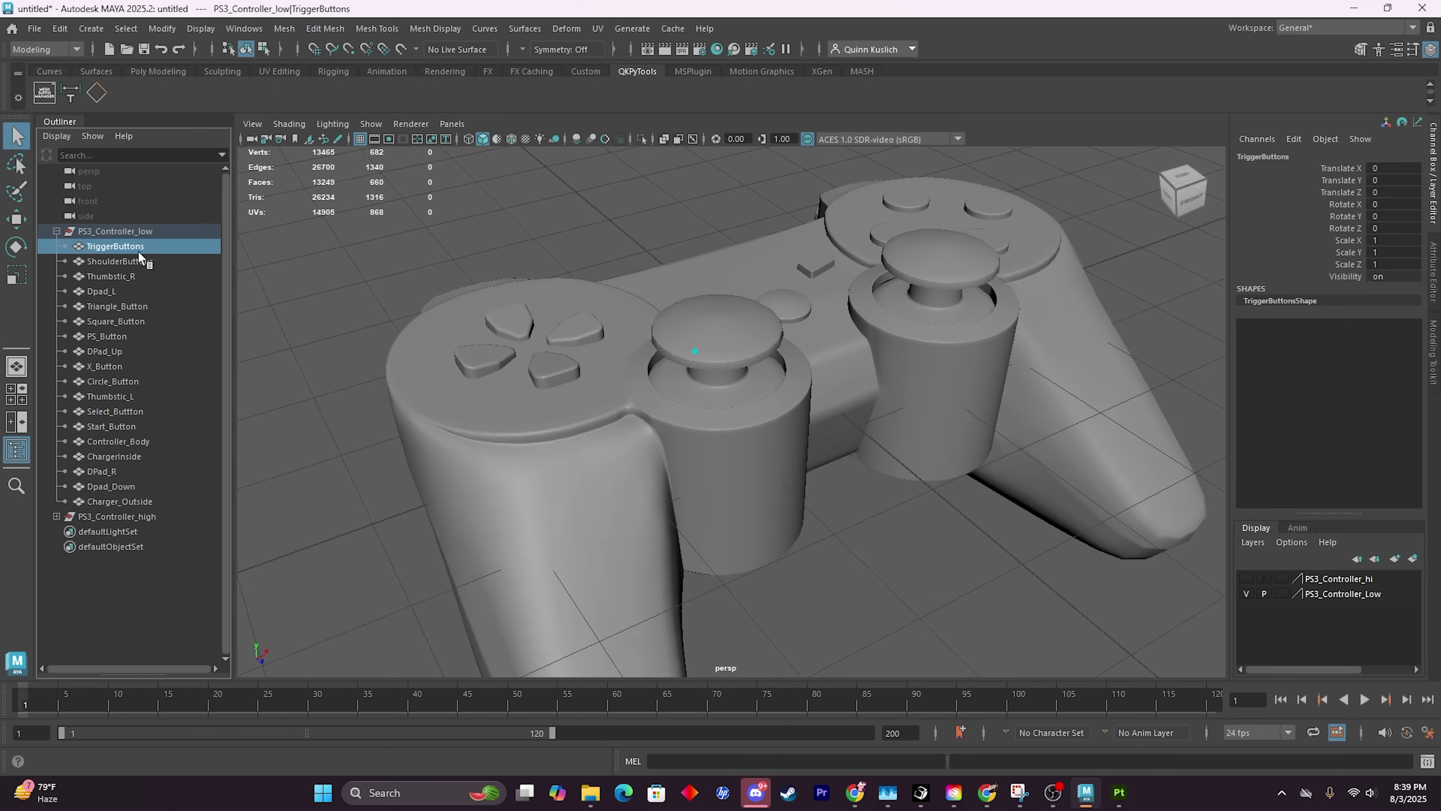
{"action": "left_click_drag", "start_coordinate": [466, 307], "coordinate": [585, 333], "text": "alt"}
Select the D-pad buttons and other low-poly controller parts one at a time to check that they are separate meshes.
{"action": "left_click", "coordinate": [584, 334]}
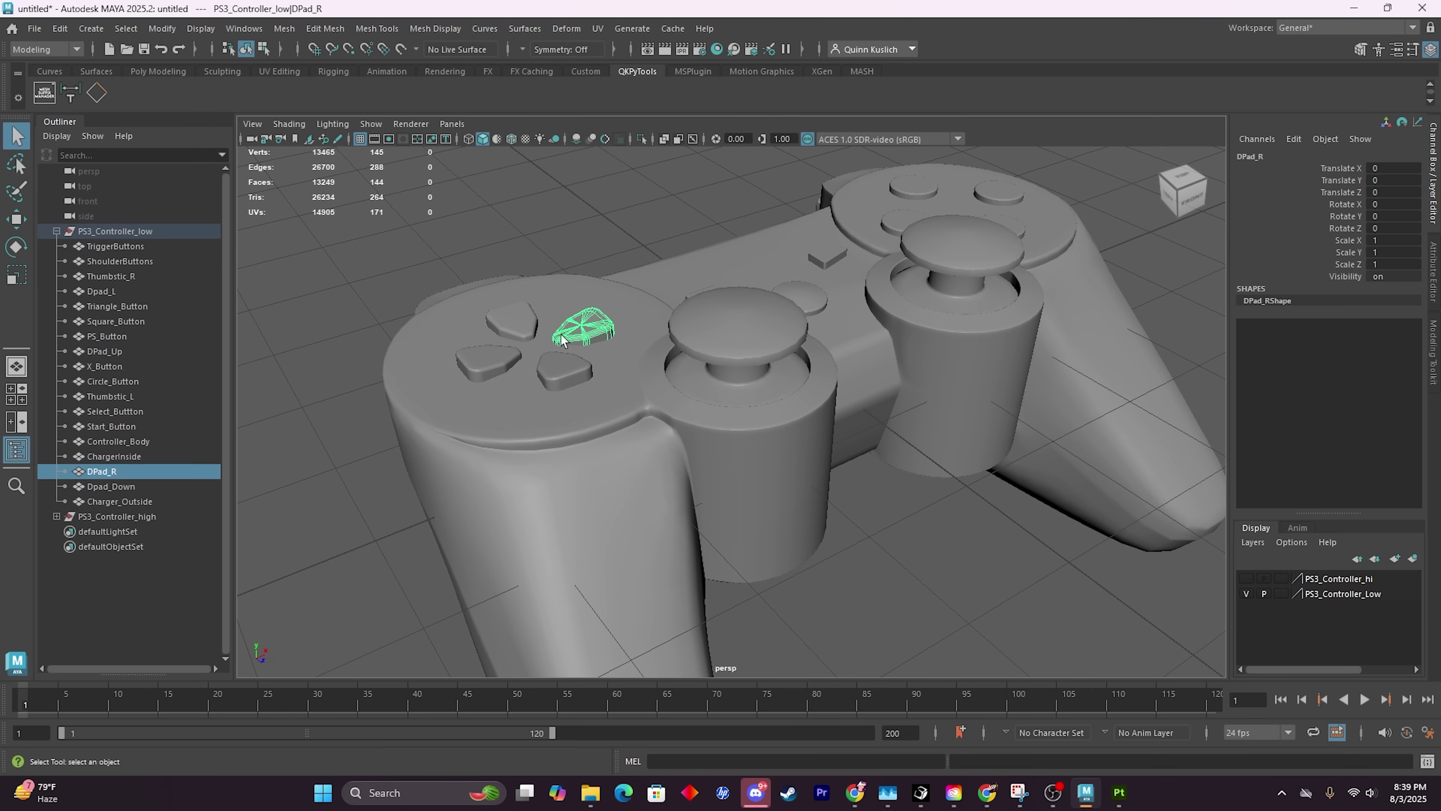
{"action": "left_click", "coordinate": [556, 388]}
{"action": "left_click", "coordinate": [502, 307]}
{"action": "left_click", "coordinate": [494, 350]}
{"action": "left_click", "coordinate": [786, 324]}
{"action": "left_click_drag", "start_coordinate": [494, 350], "coordinate": [122, 227], "text": "alt"}
{"action": "left_click", "coordinate": [1006, 278]}
Select the PS3_Controller_low group, review the mesh names in both groups, and toggle both layers' visibility to compare them.
{"action": "left_click", "coordinate": [122, 230]}
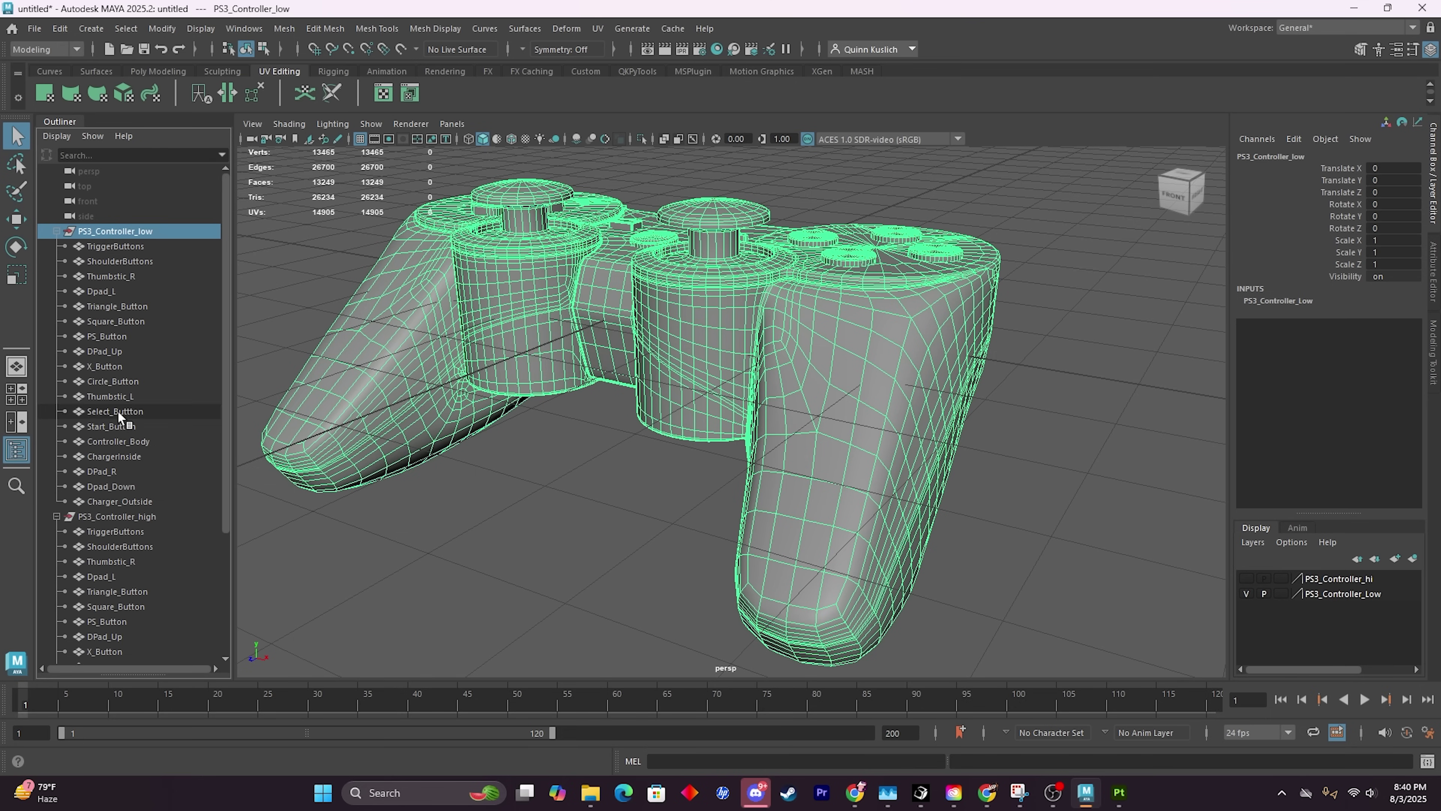
{"action": "middle_click_drag", "start_coordinate": [112, 245], "coordinate": [426, 366]}
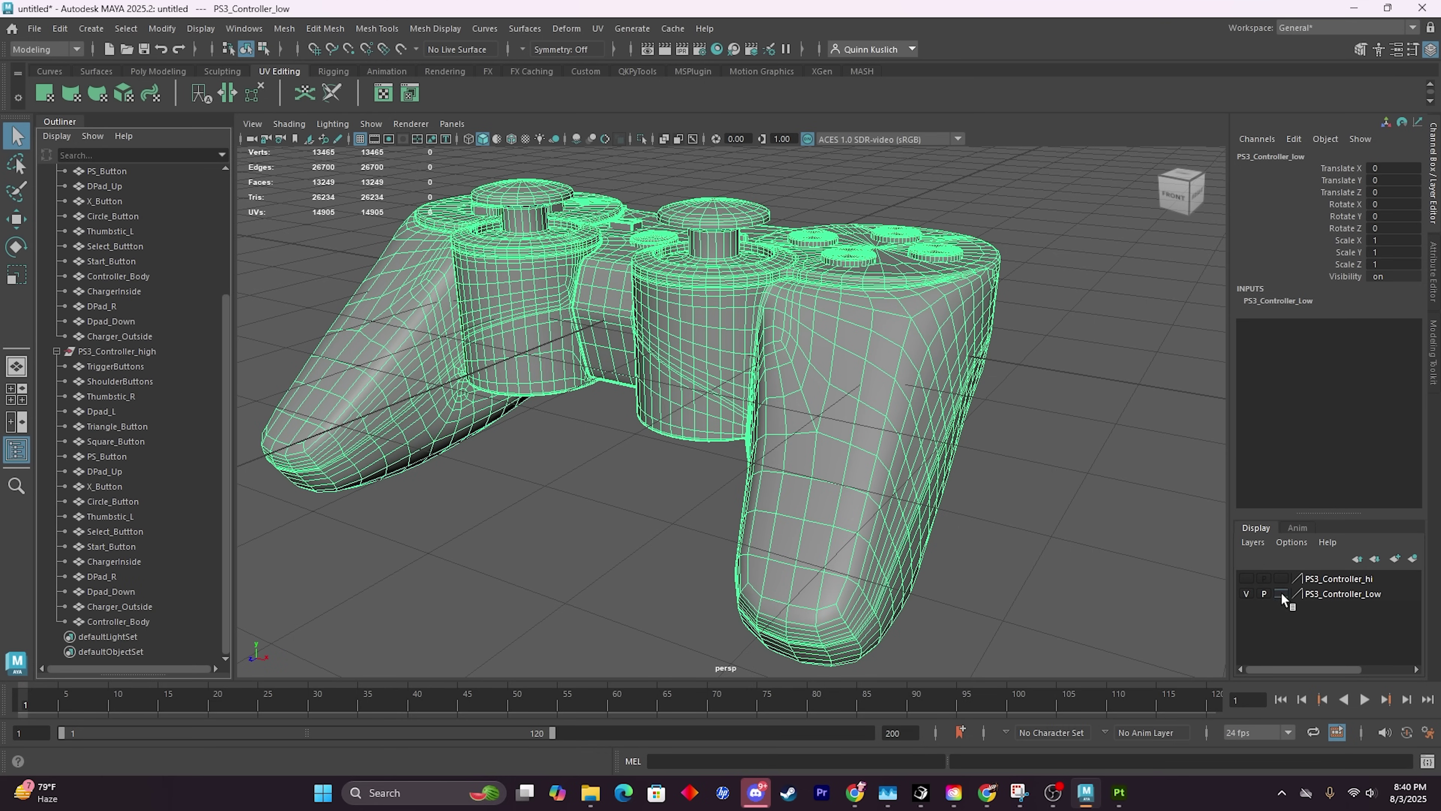
{"action": "left_click", "coordinate": [1248, 591]}
{"action": "left_click", "coordinate": [1246, 591]}
{"action": "left_click", "coordinate": [1246, 578]}
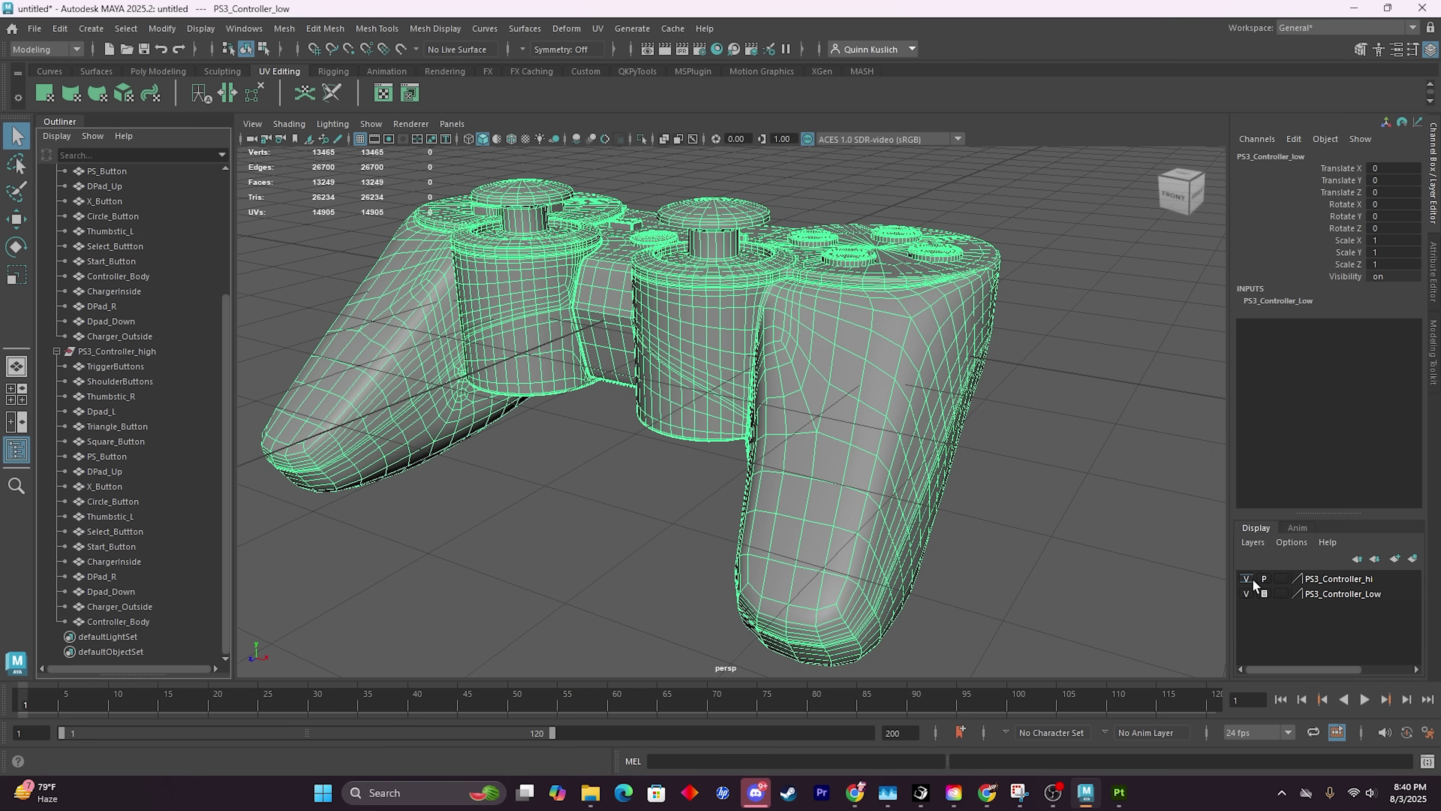
{"action": "left_click", "coordinate": [1246, 578]}
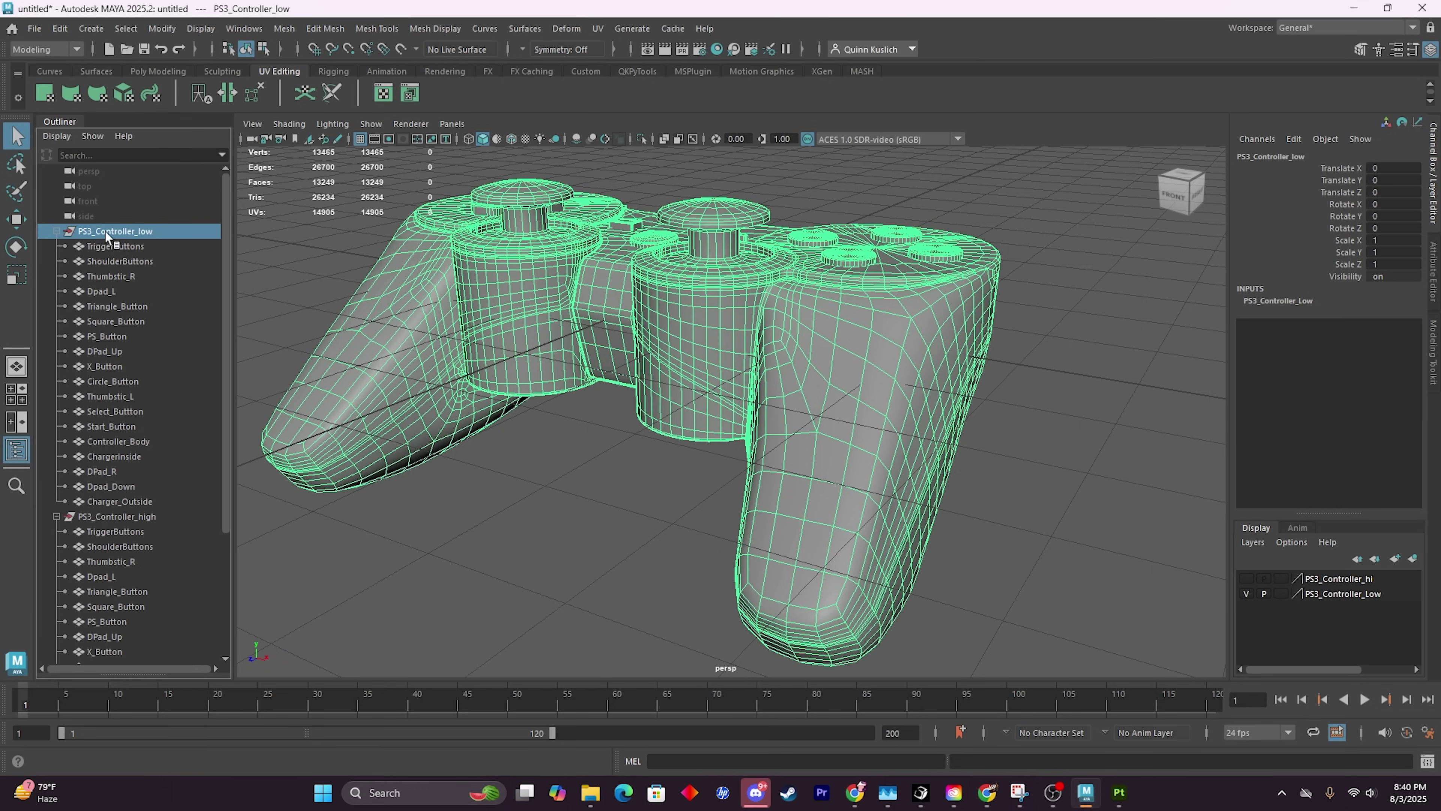
Rename the low-poly TriggerButtons mesh as TriggerButtons_low.
{"action": "left_click", "coordinate": [126, 244]}
{"action": "left_click", "coordinate": [152, 307]}
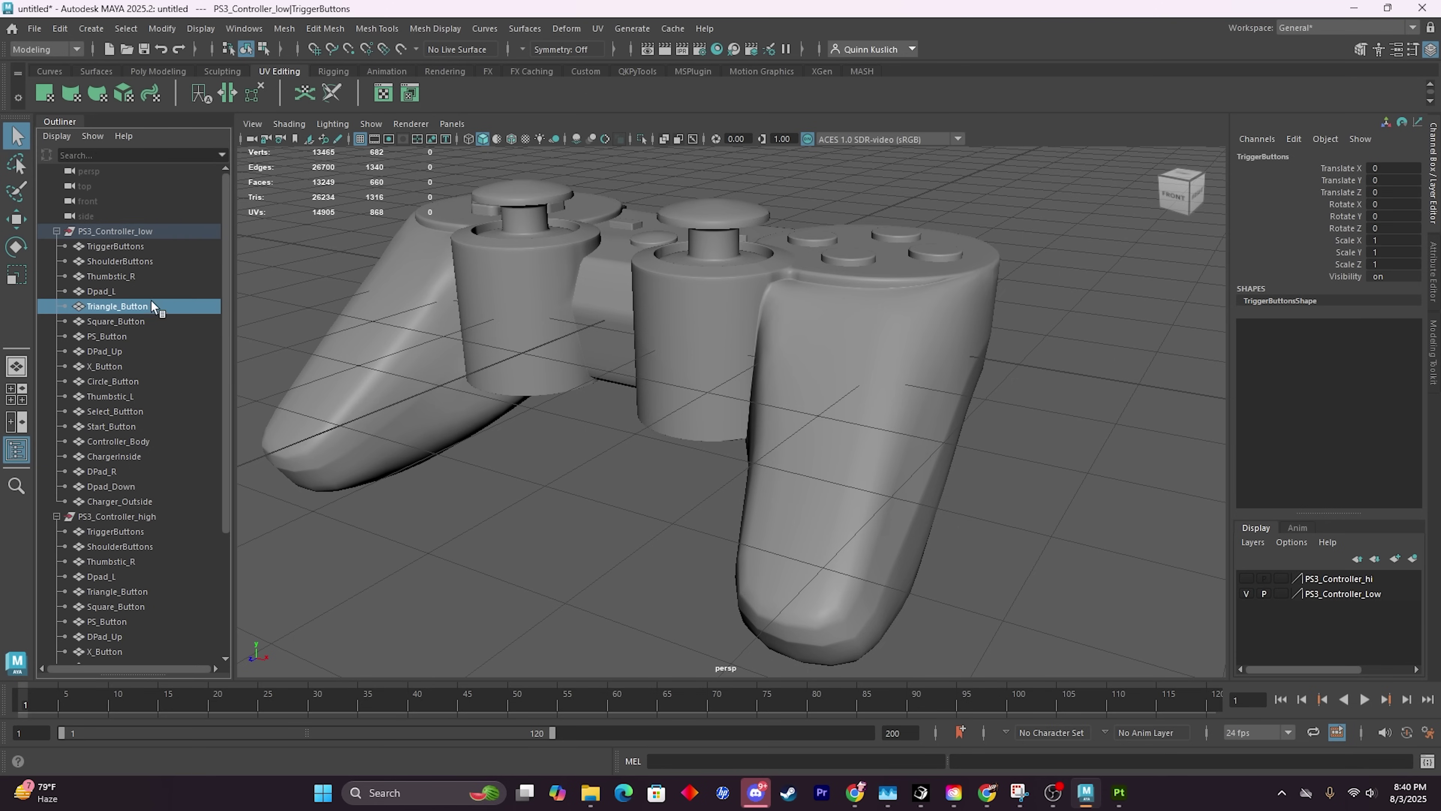
{"action": "double_click", "coordinate": [171, 246]}
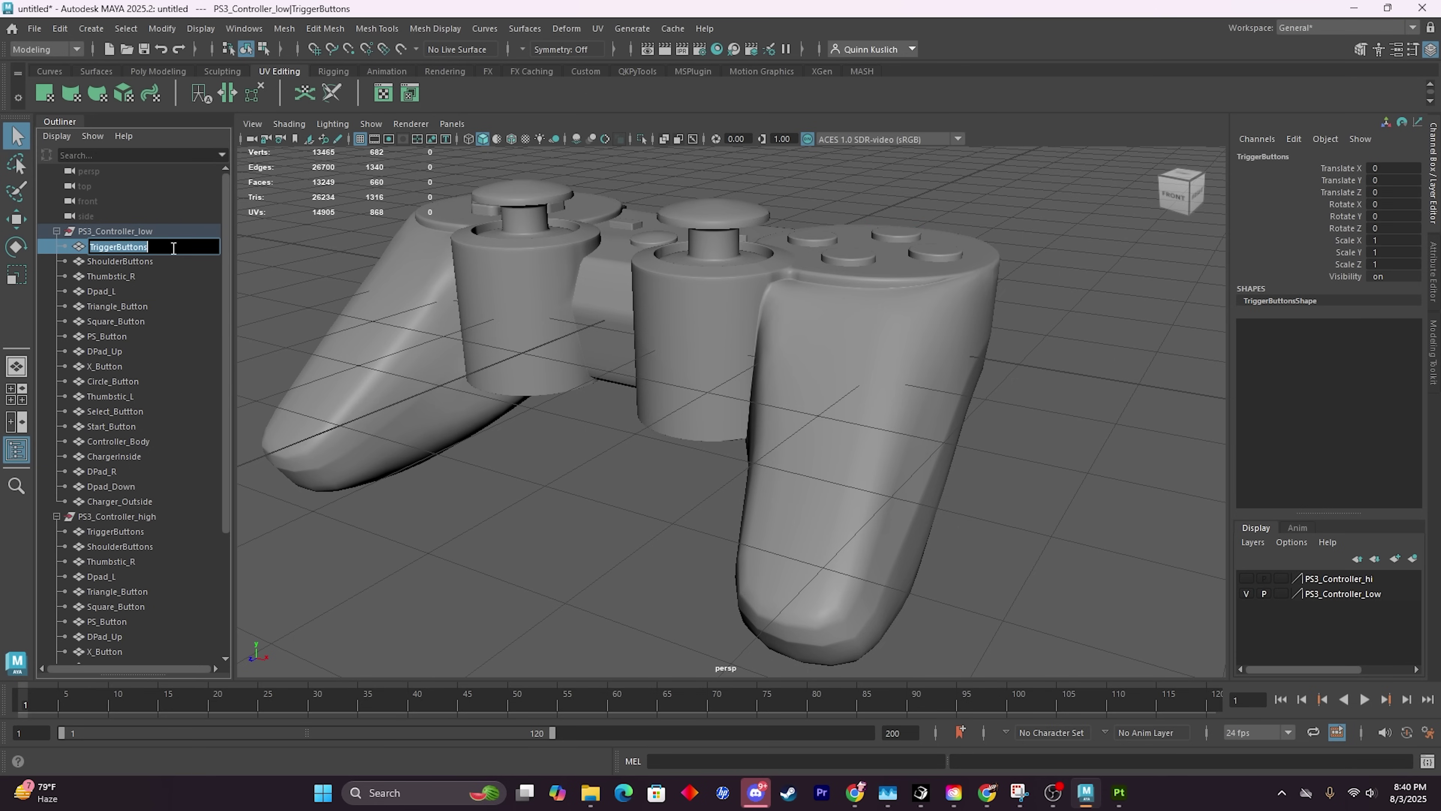
{"action": "left_click", "coordinate": [173, 248]}
{"action": "key", "text": "Return"}
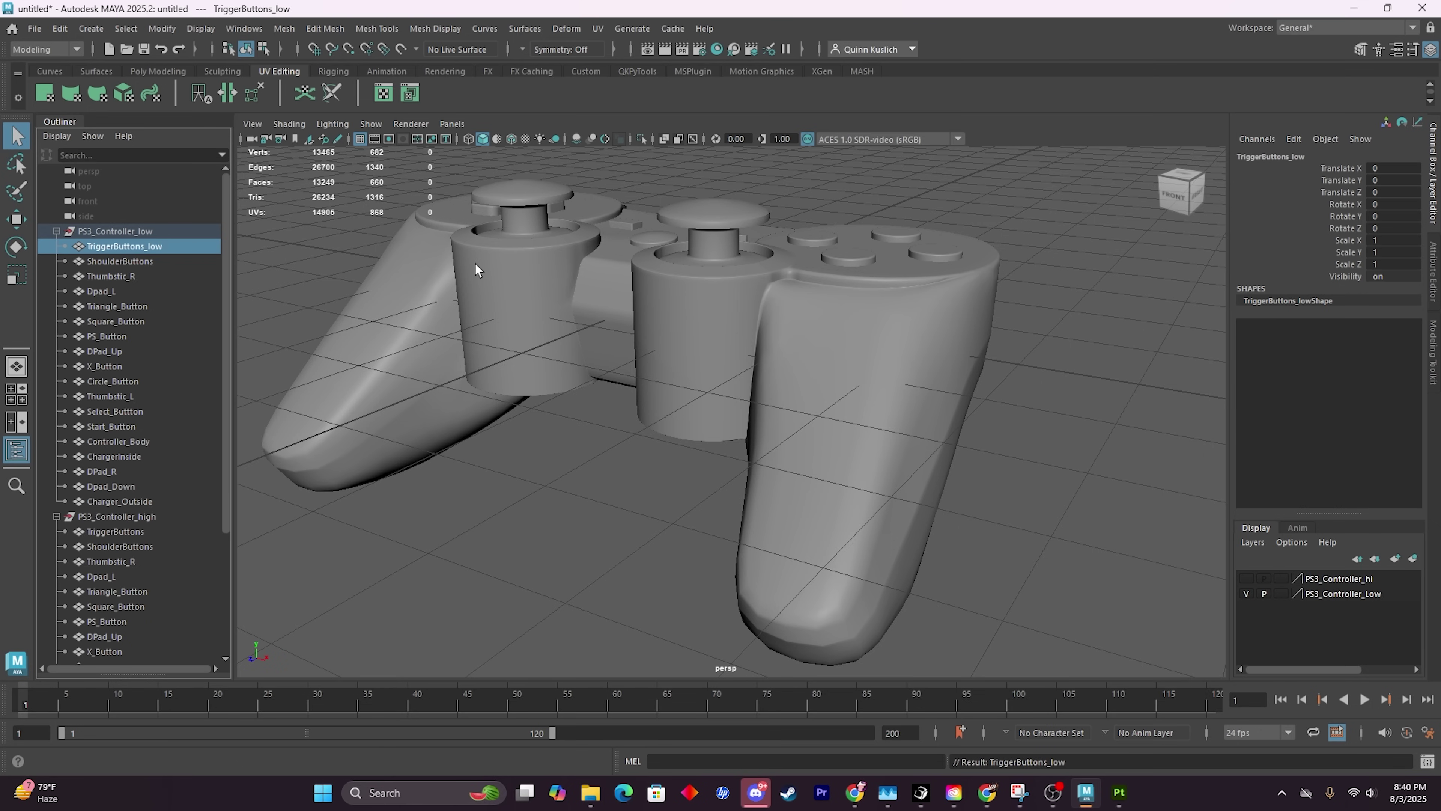
Open the Mesh Suffix Manager tool and move its window near the Outliner.
{"action": "left_click", "coordinate": [638, 72]}
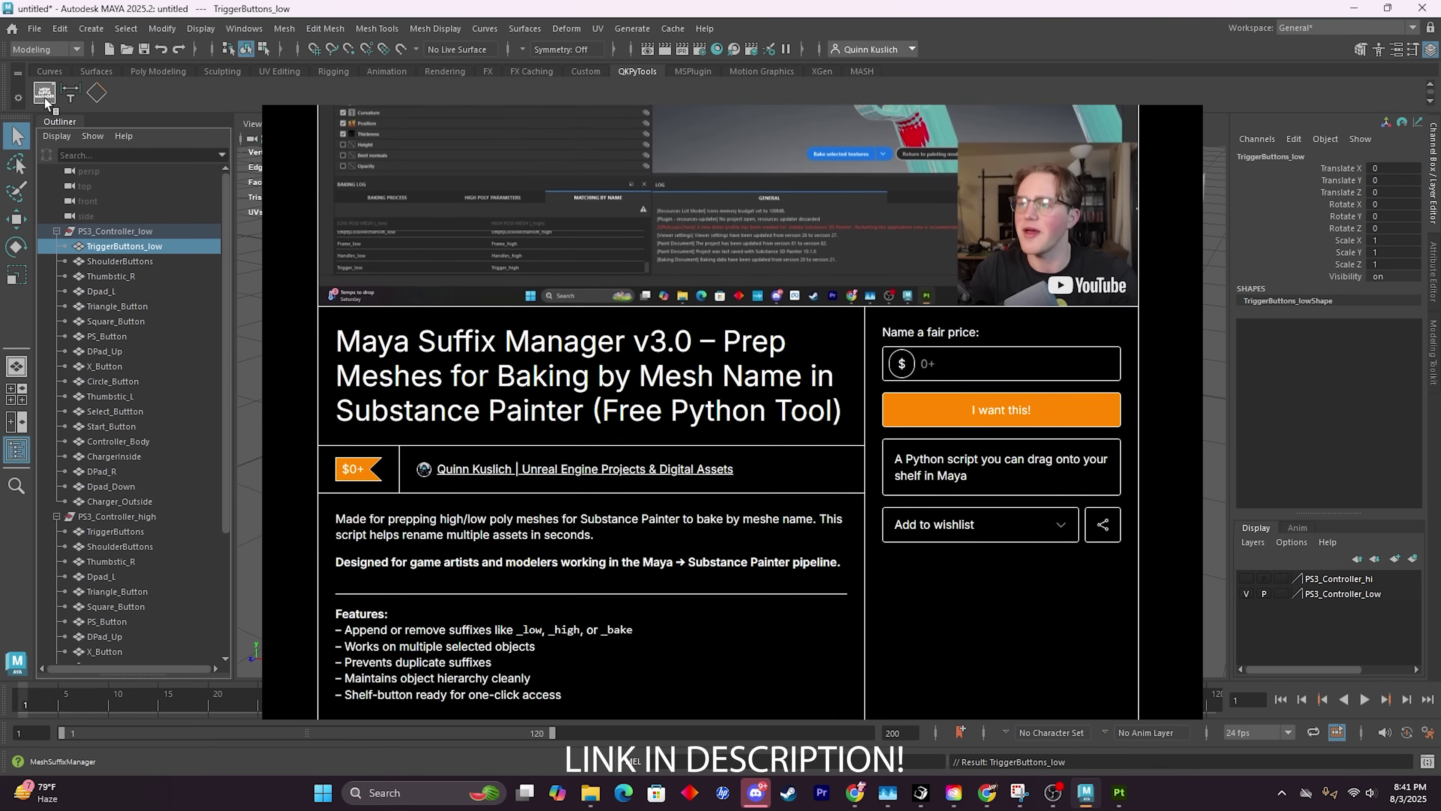
{"action": "left_click", "coordinate": [46, 92]}
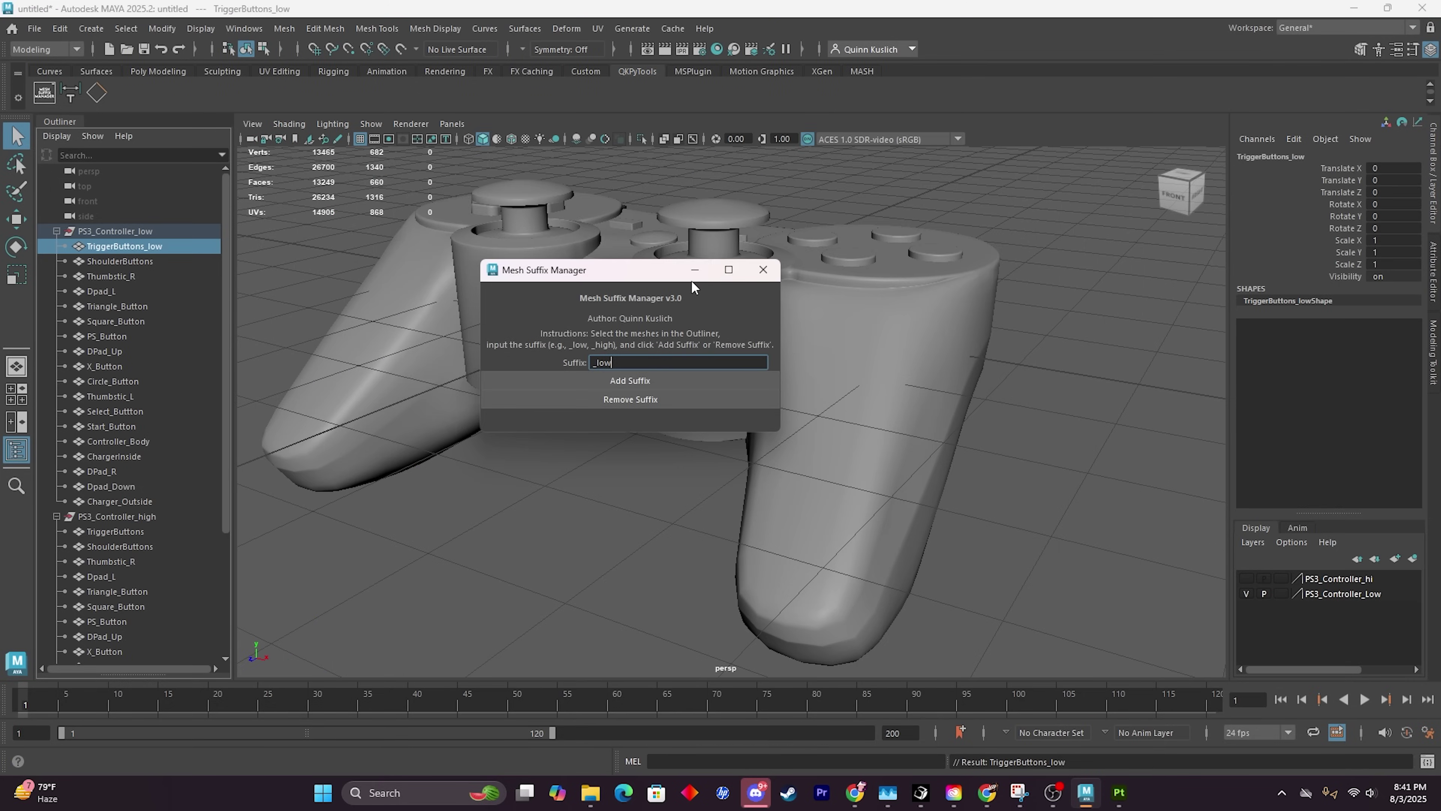
{"action": "left_click_drag", "start_coordinate": [690, 279], "coordinate": [563, 167]}
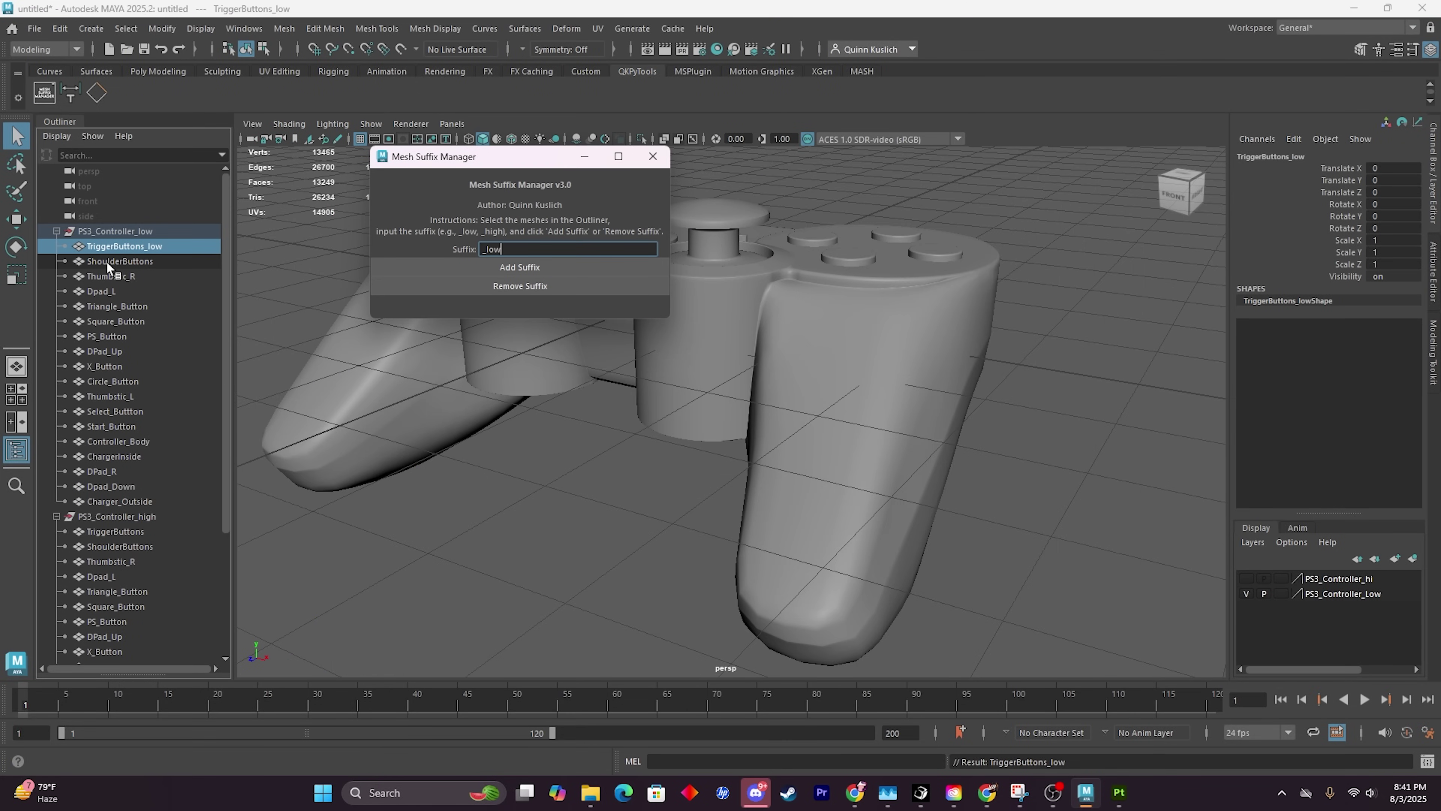
Add the _low suffix to the remaining low-poly meshes, from ShoulderButtons through Charger_Outside, with the Mesh Suffix Manager.
{"action": "left_click", "coordinate": [119, 260]}
{"action": "left_click", "coordinate": [120, 501], "text": "shift"}
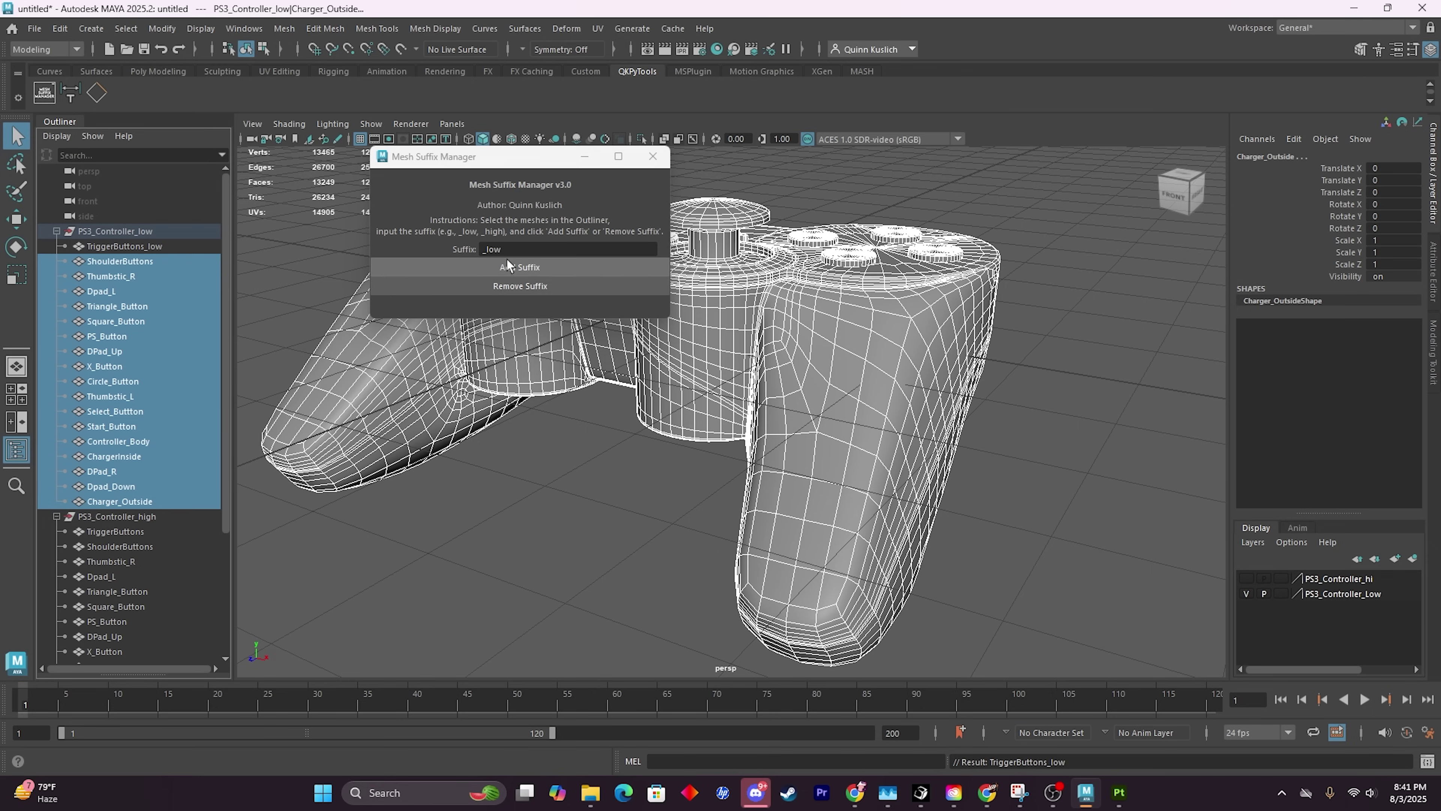
{"action": "left_click", "coordinate": [488, 268]}
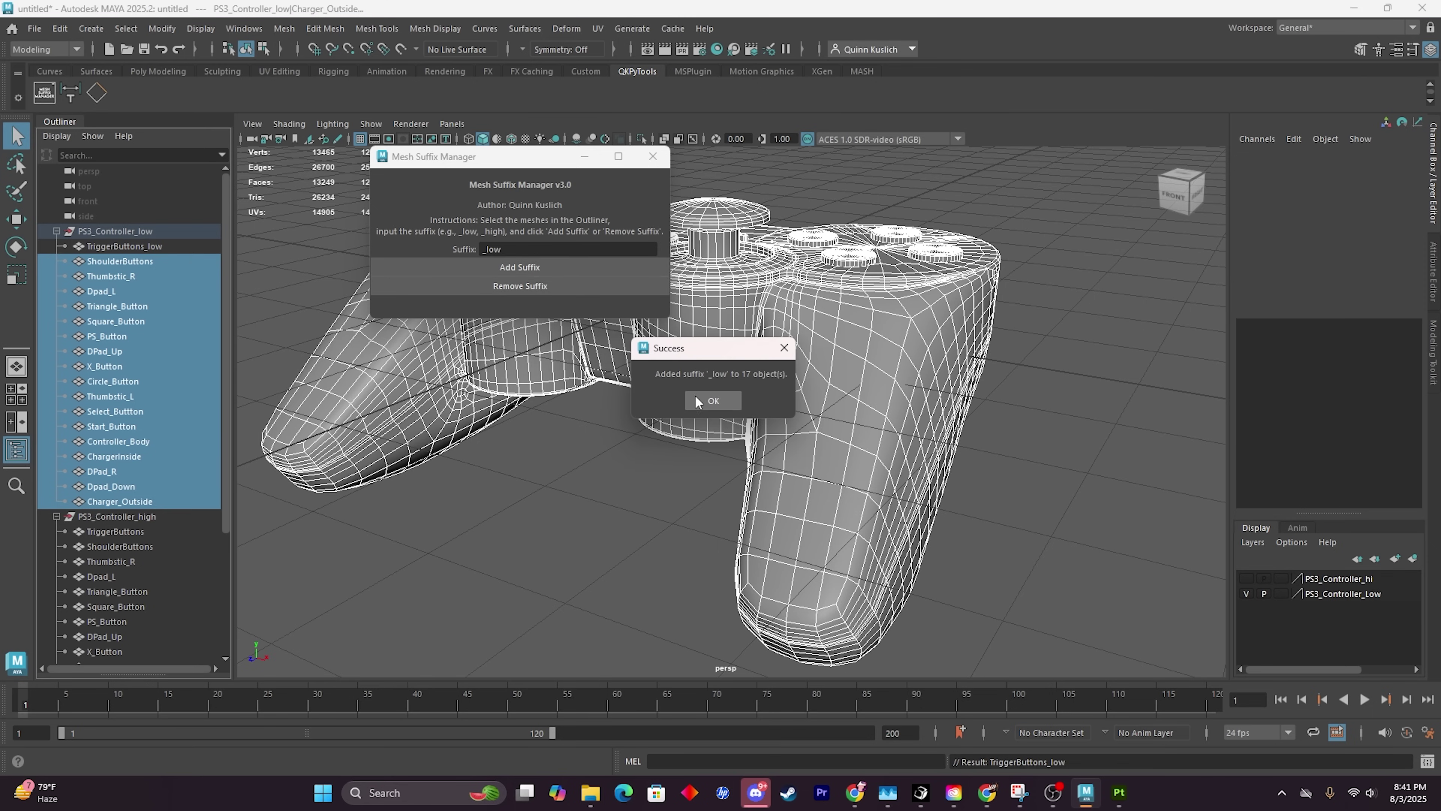
{"action": "left_click", "coordinate": [714, 400]}
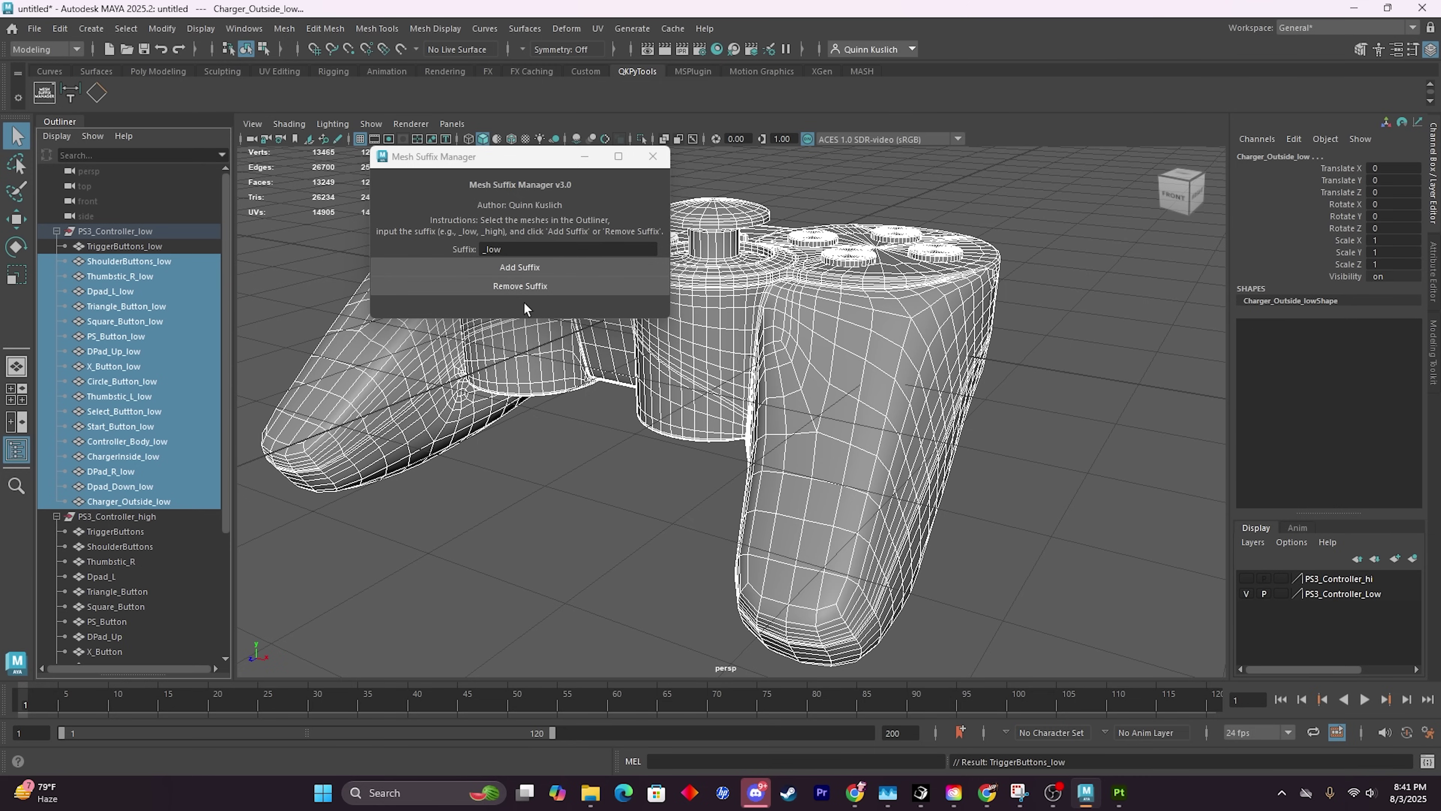
Add the _high suffix to every mesh in the PS3_Controller_high group, from TriggerButtons through Controller_Body, with the Mesh Suffix Manager.
{"action": "scroll", "coordinate": [135, 546], "scroll_direction": "down", "scroll_amount": 4}
{"action": "left_click", "coordinate": [150, 368]}
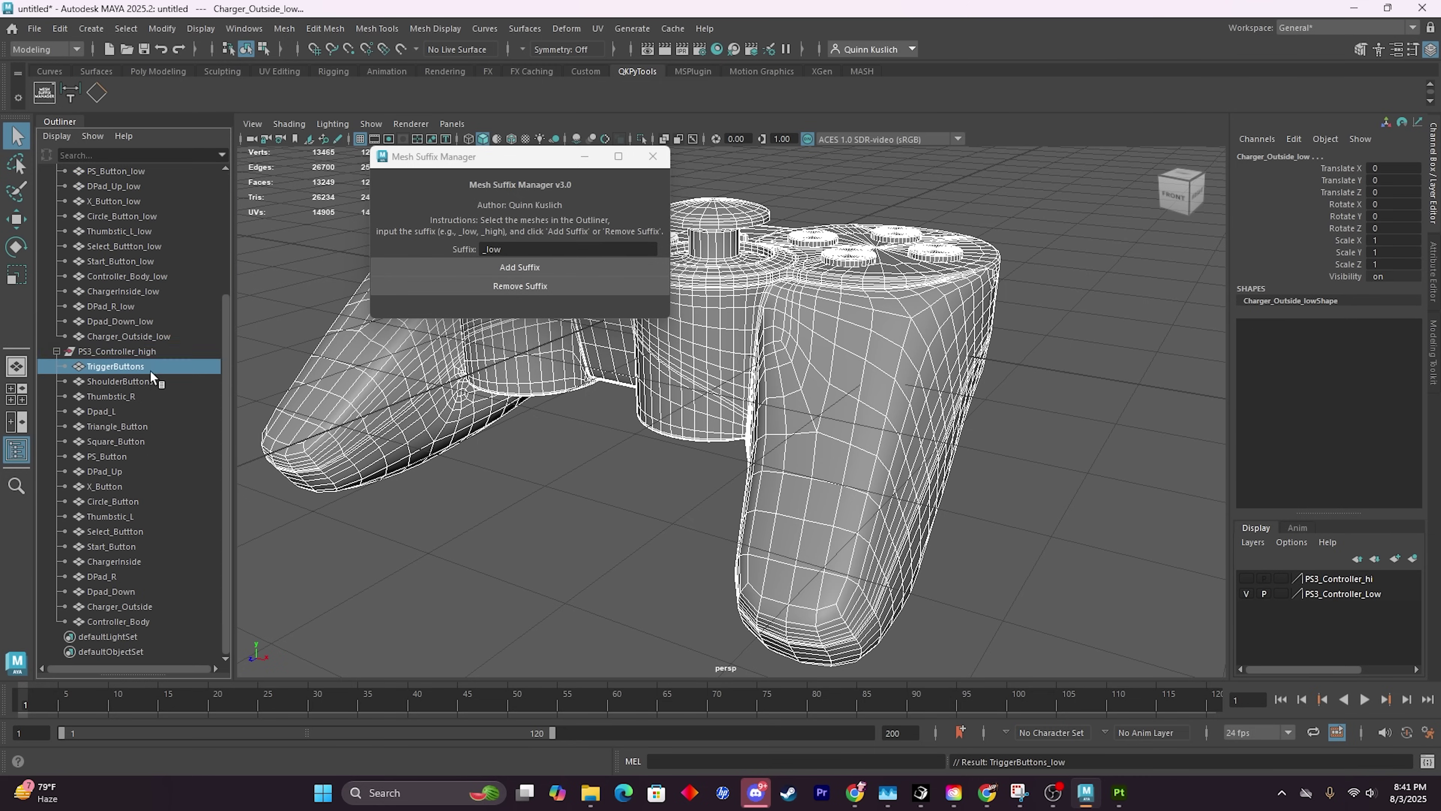
{"action": "left_click", "coordinate": [133, 621], "text": "ctrl"}
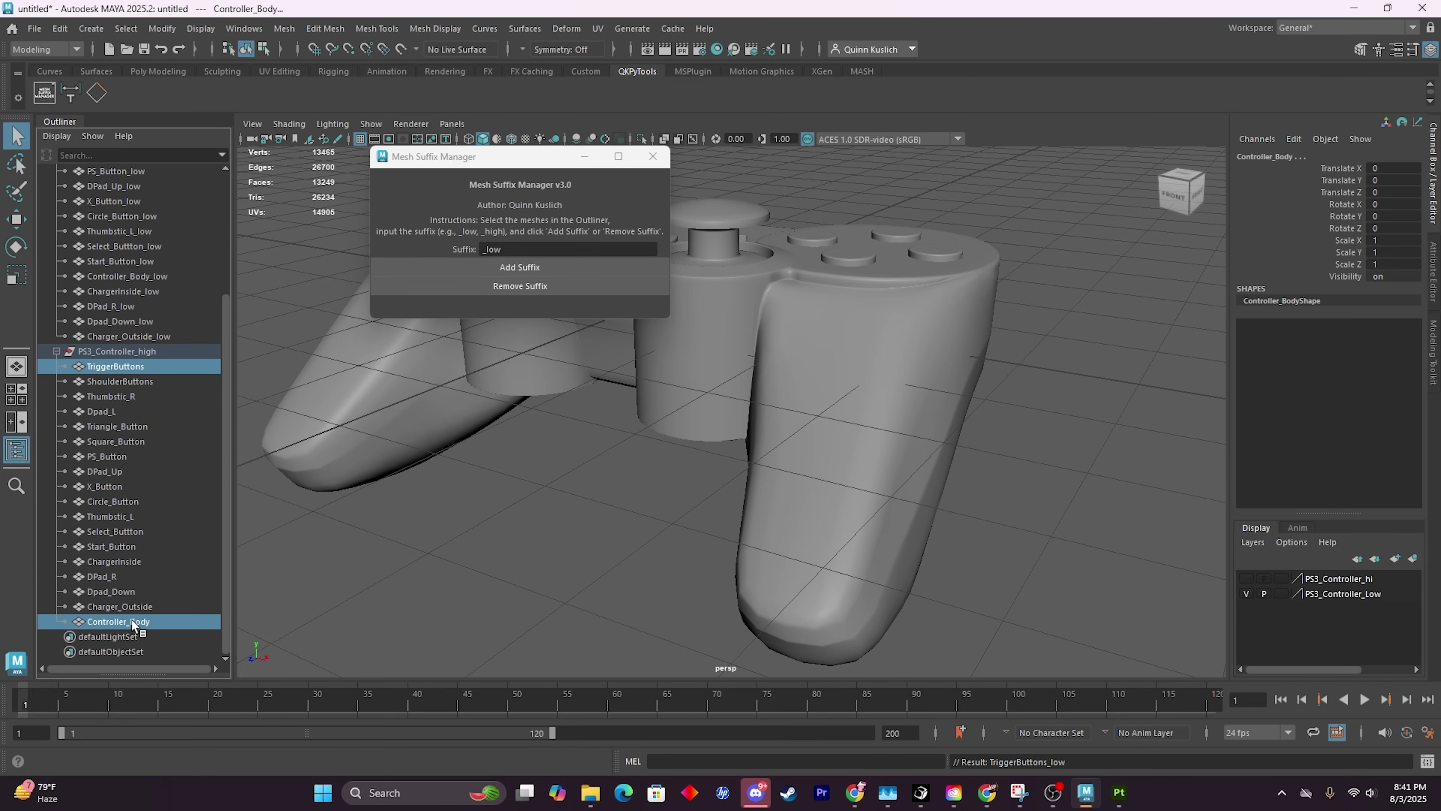
{"action": "left_click", "coordinate": [125, 366]}
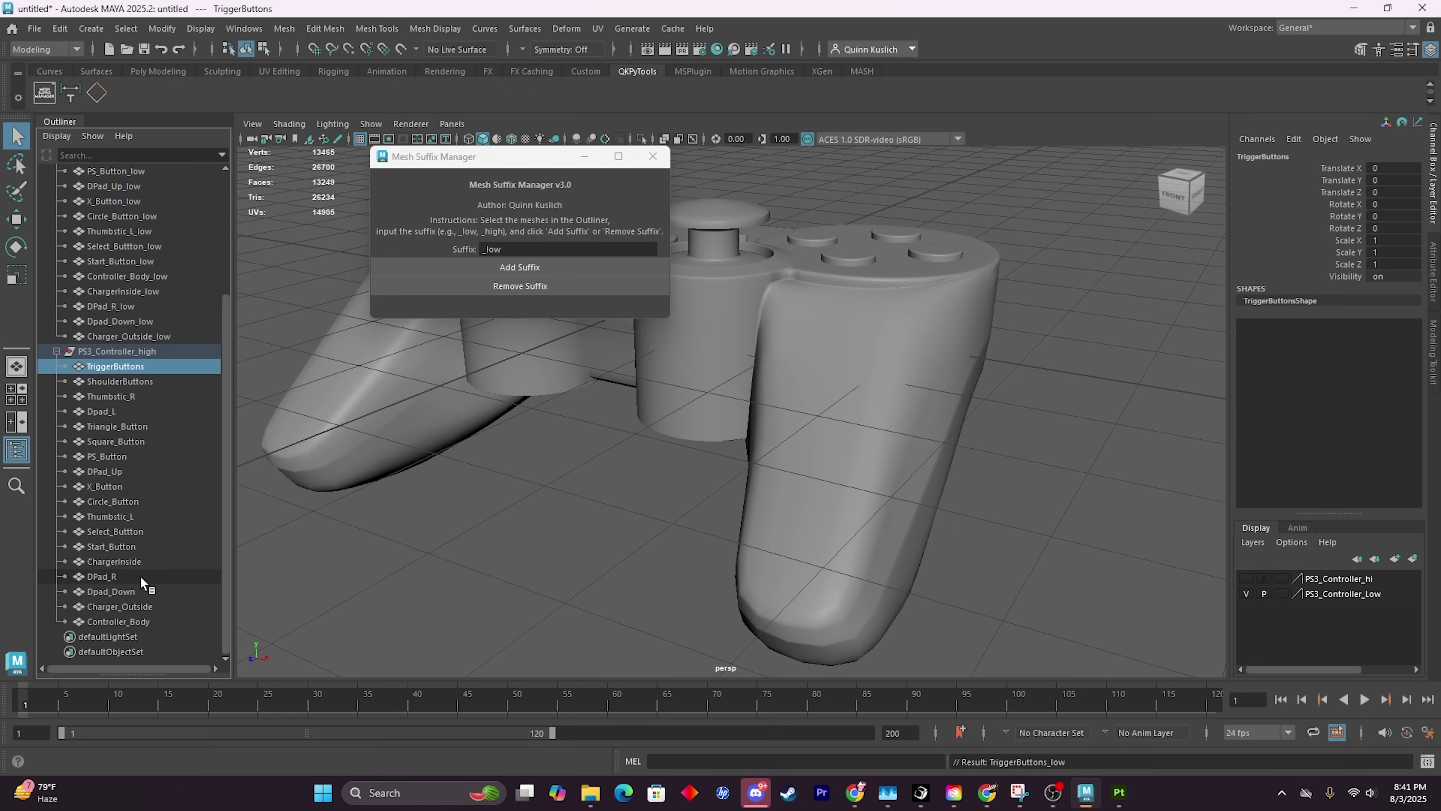
{"action": "left_click", "coordinate": [118, 621], "text": "shift"}
{"action": "left_click", "coordinate": [542, 250]}
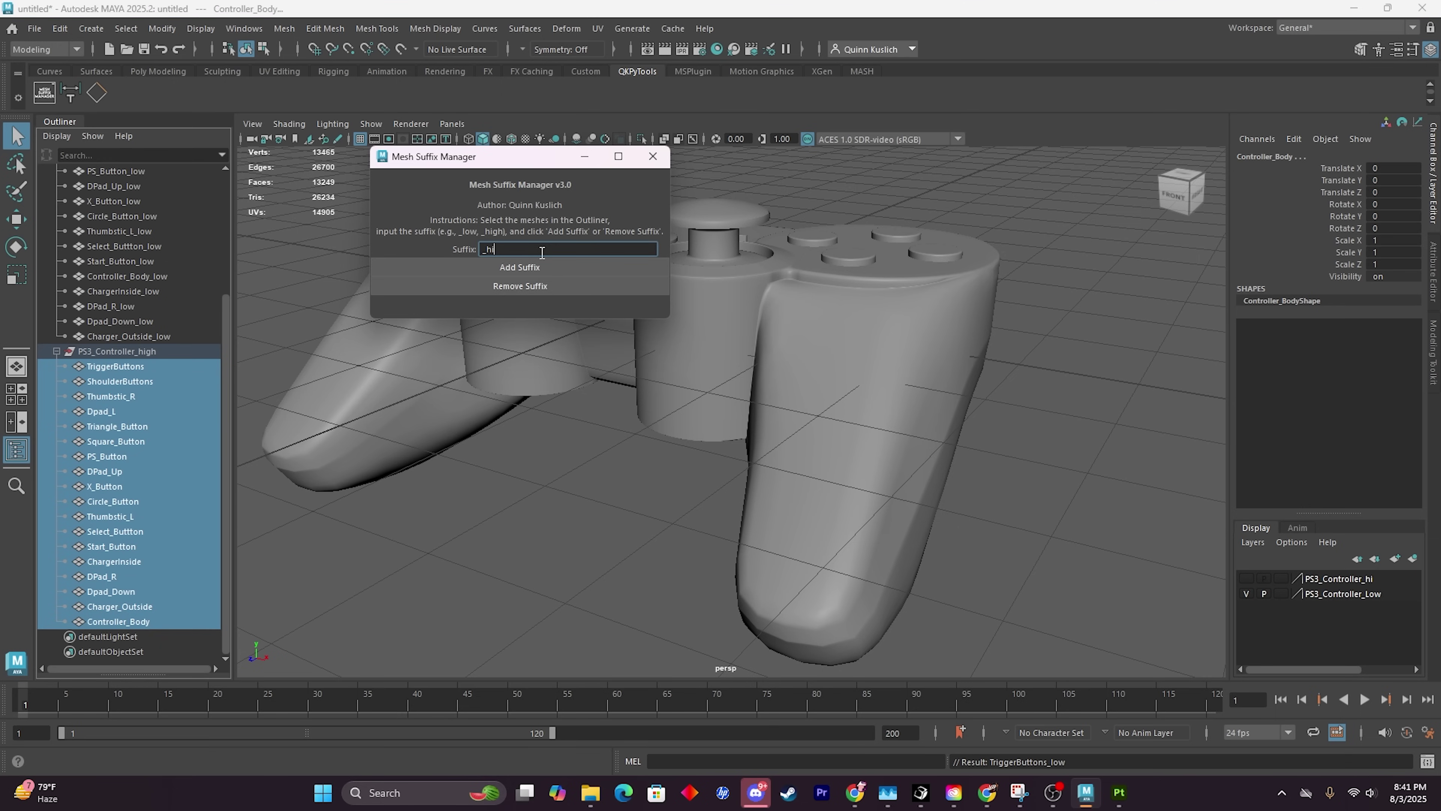
{"action": "type", "text": "_high"}
{"action": "left_click", "coordinate": [541, 269]}
{"action": "left_click", "coordinate": [734, 404]}
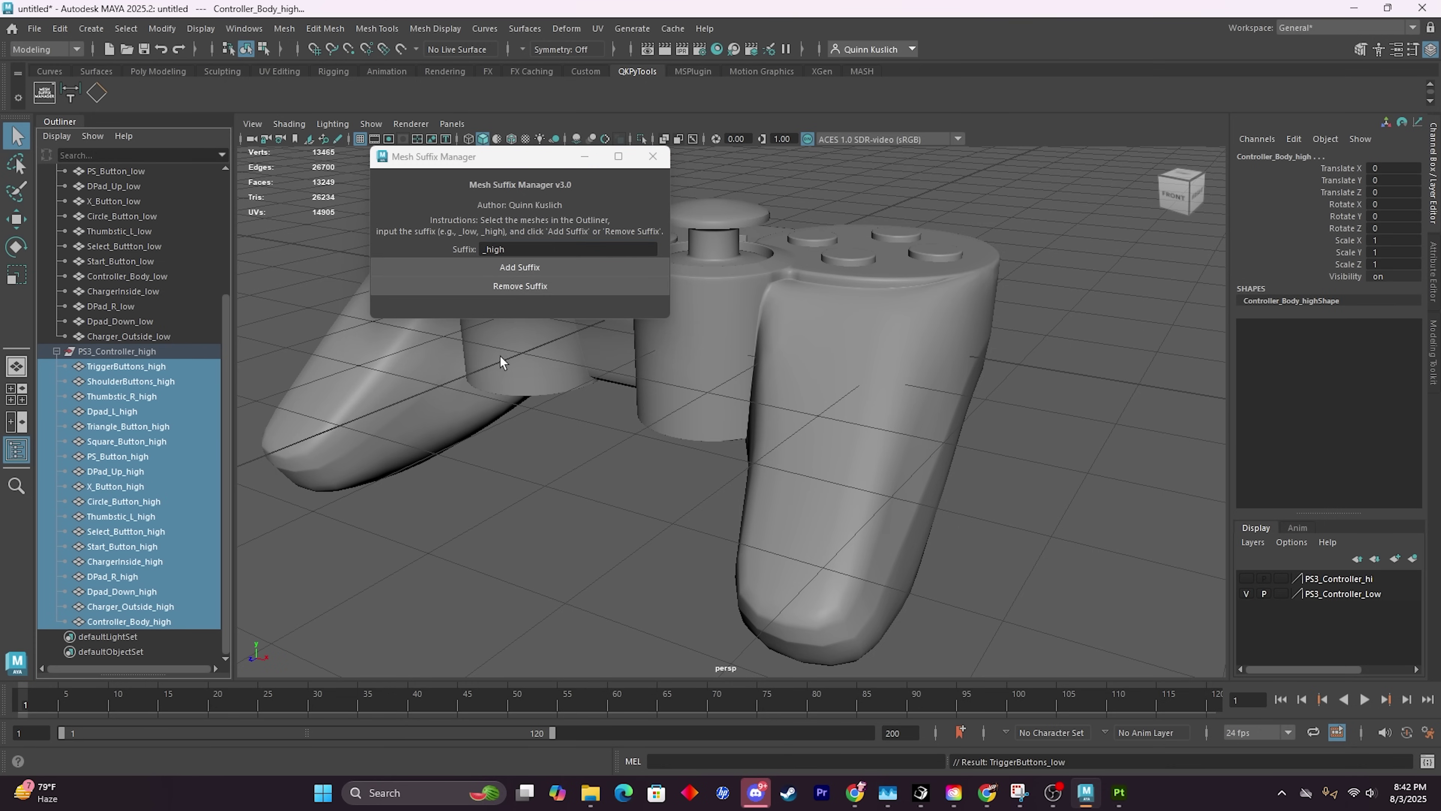
Close the Mesh Suffix Manager and select the PS3_Controller_low group, with both controller groups collapsed in the Outliner.
{"action": "scroll", "coordinate": [184, 334], "scroll_direction": "up", "scroll_amount": 4}
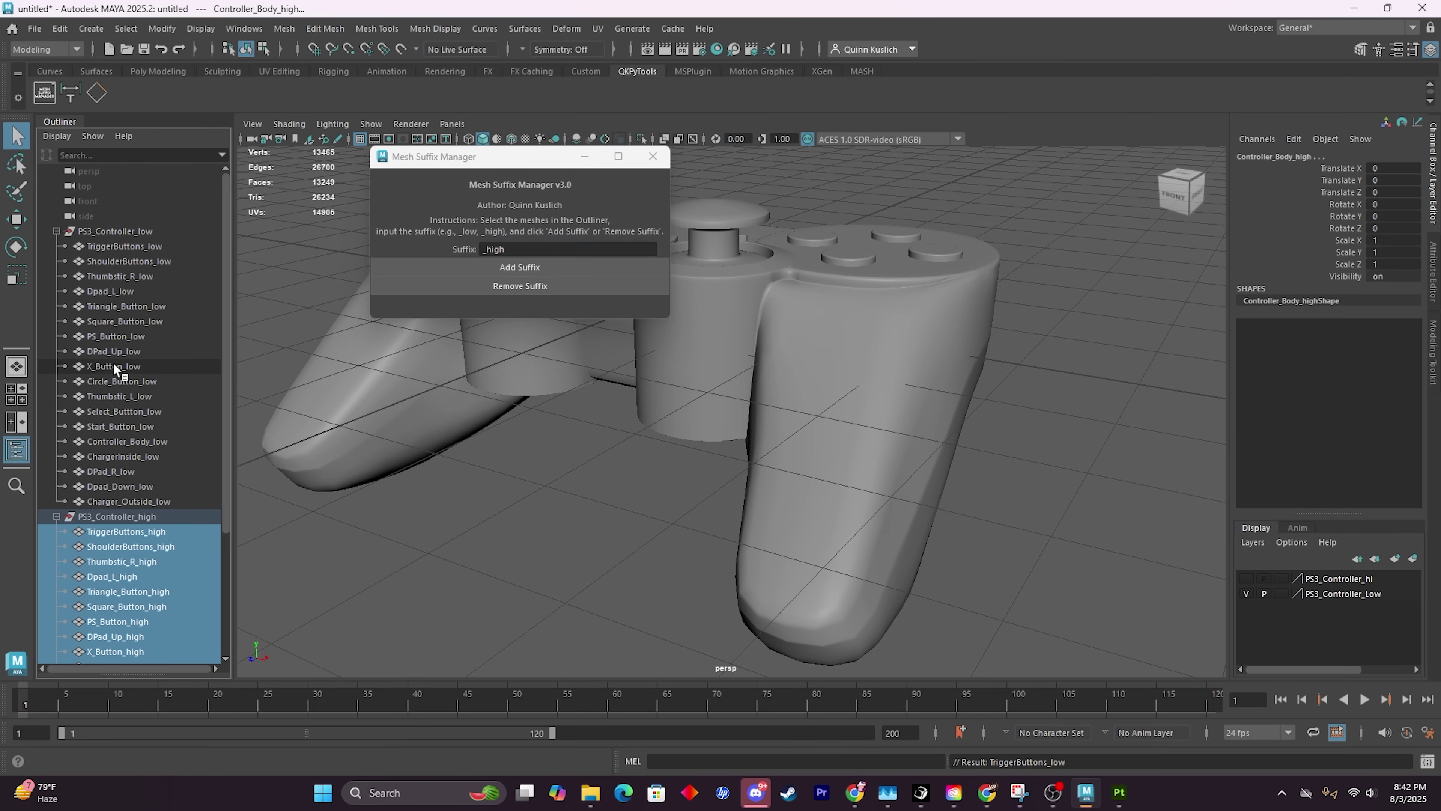
{"action": "left_click", "coordinate": [653, 157]}
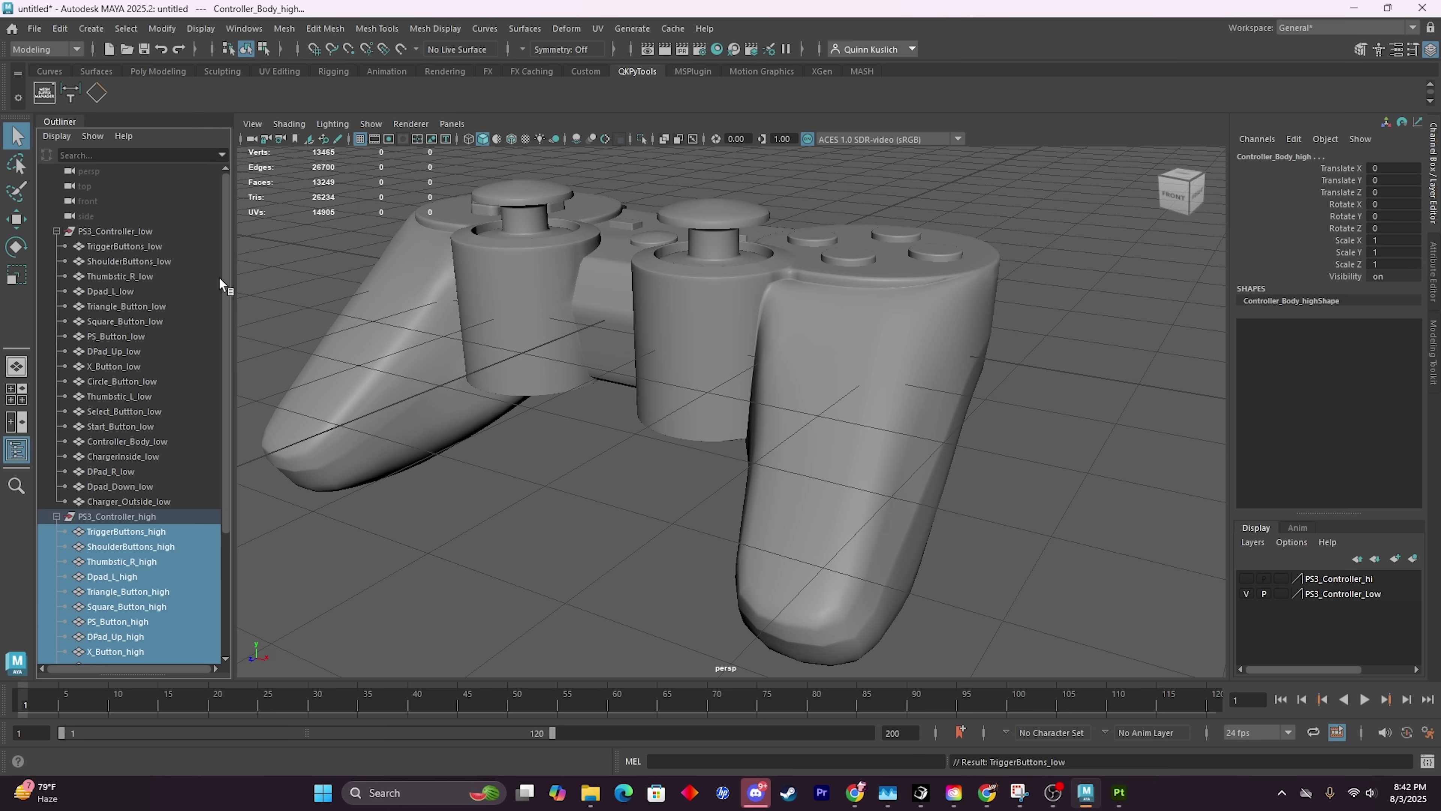
{"action": "left_click", "coordinate": [138, 236]}
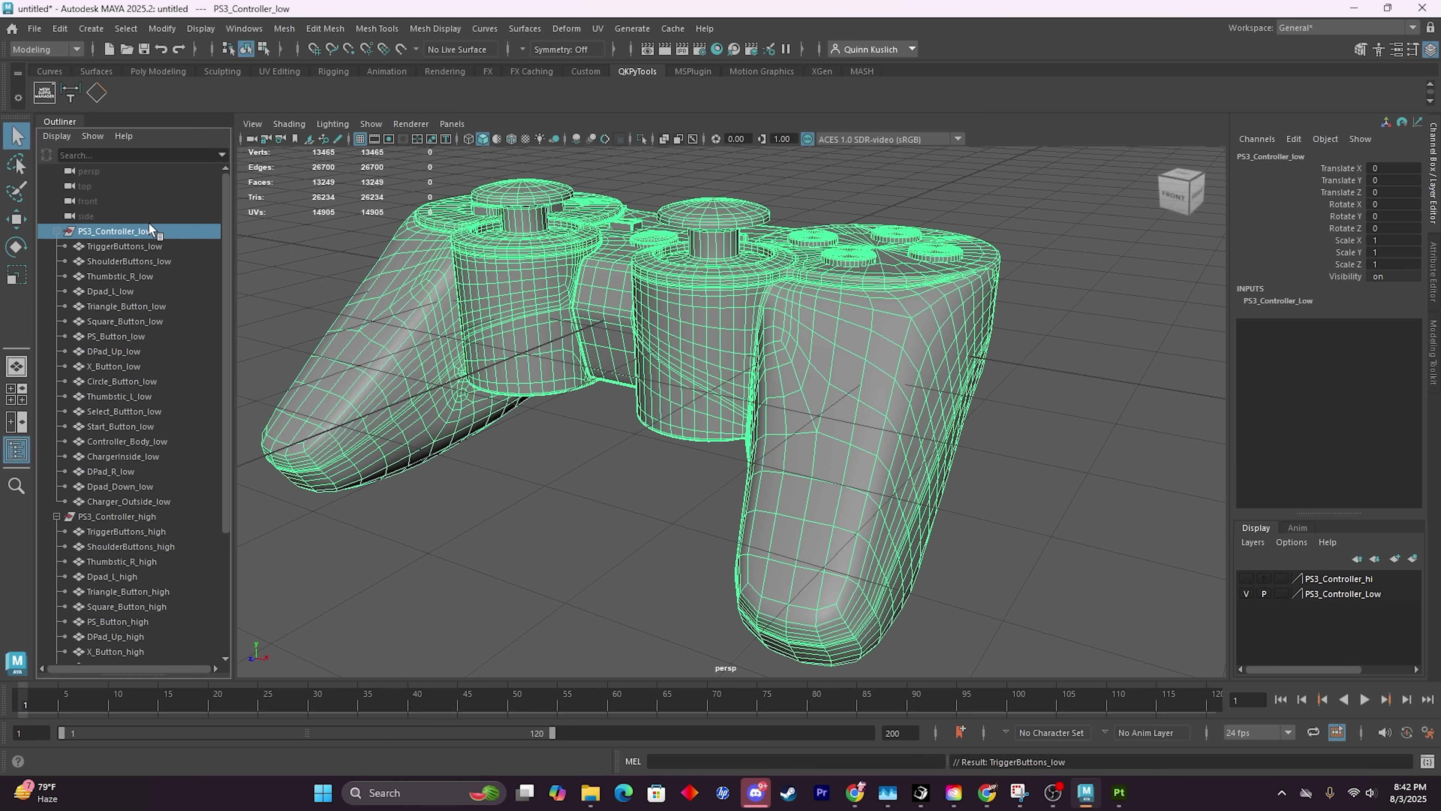
{"action": "left_click", "coordinate": [57, 231]}
{"action": "left_click", "coordinate": [56, 246]}
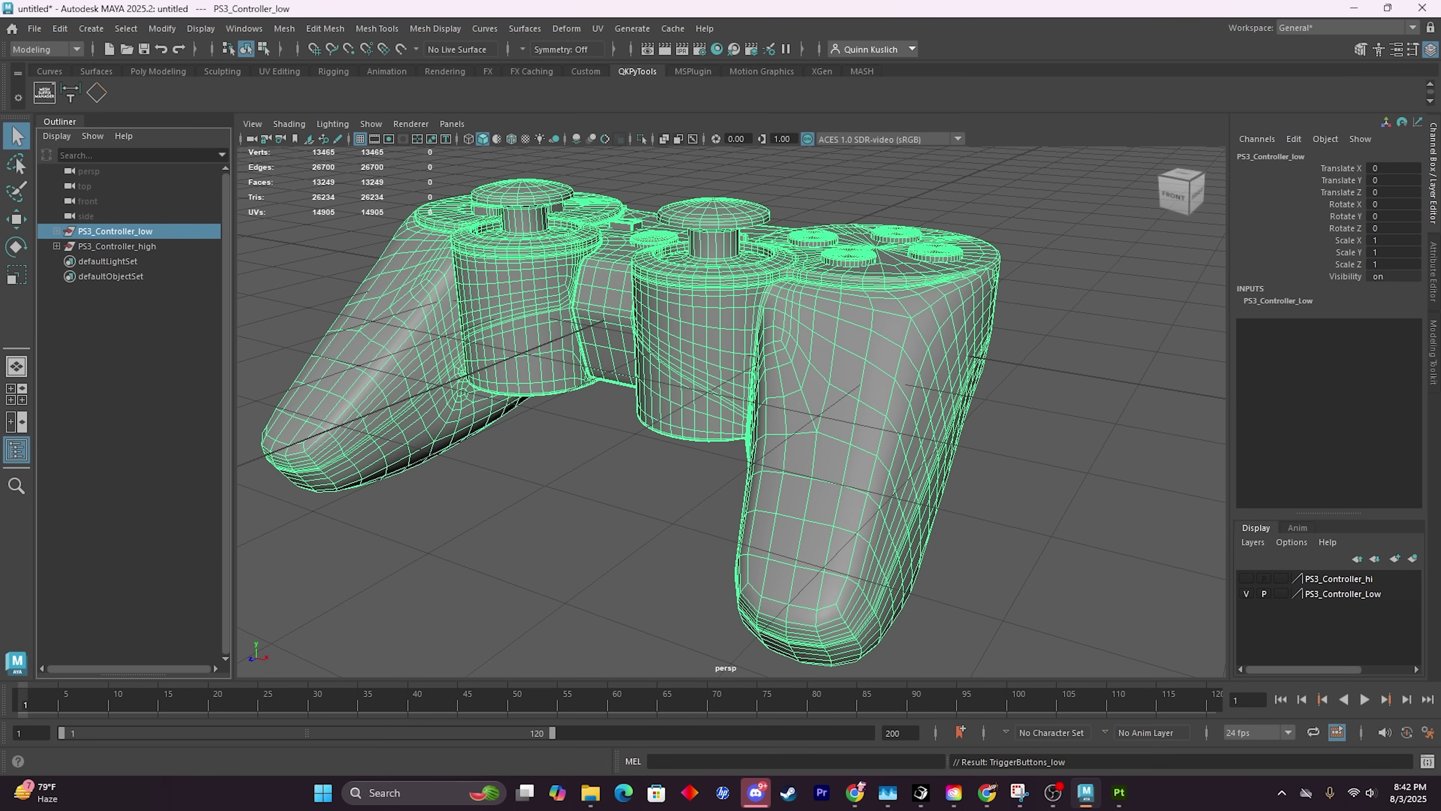
Start an FBX export of the selected low-poly group and choose FBX 2014/2015 as the file version.
{"action": "left_click", "coordinate": [34, 28]}
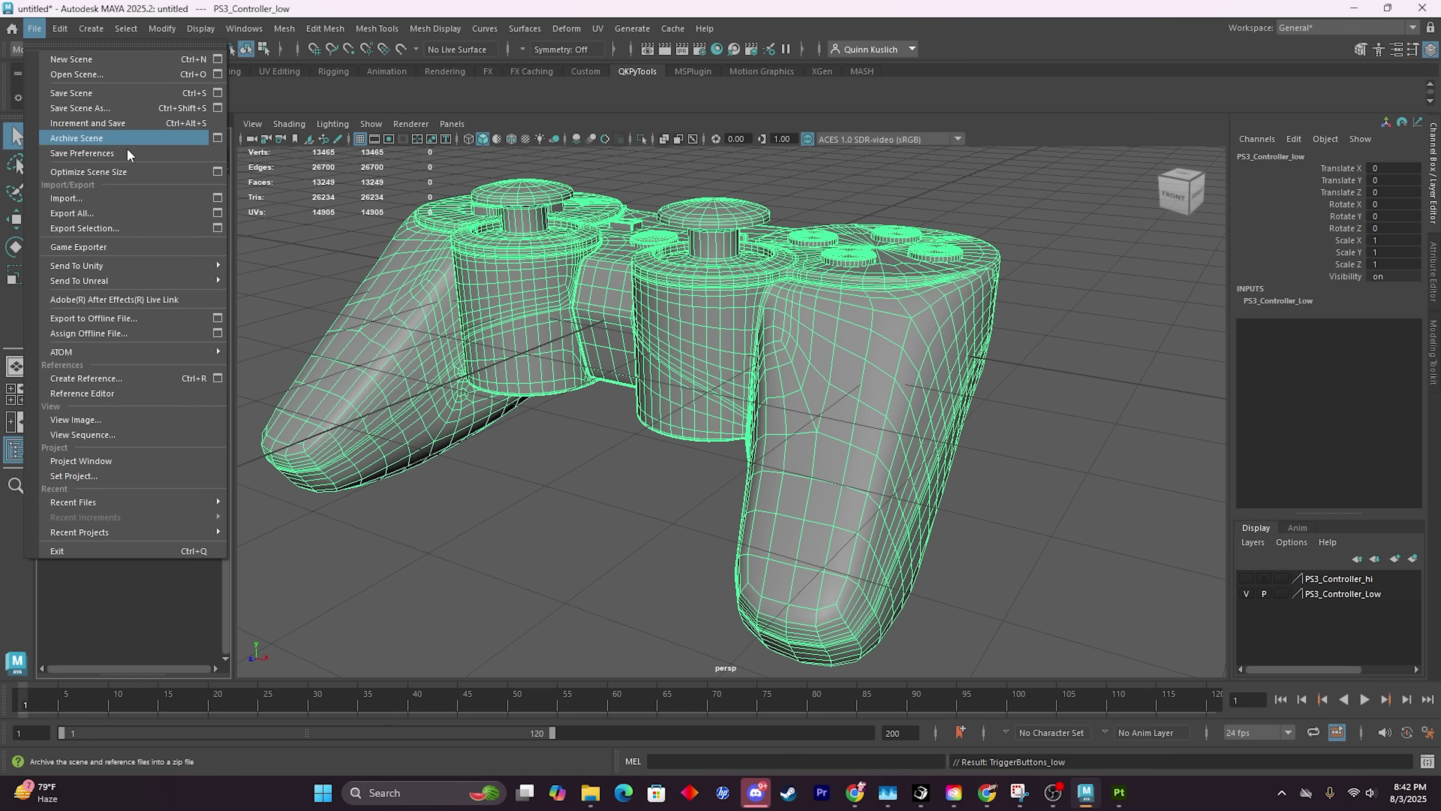
{"action": "left_click", "coordinate": [218, 229]}
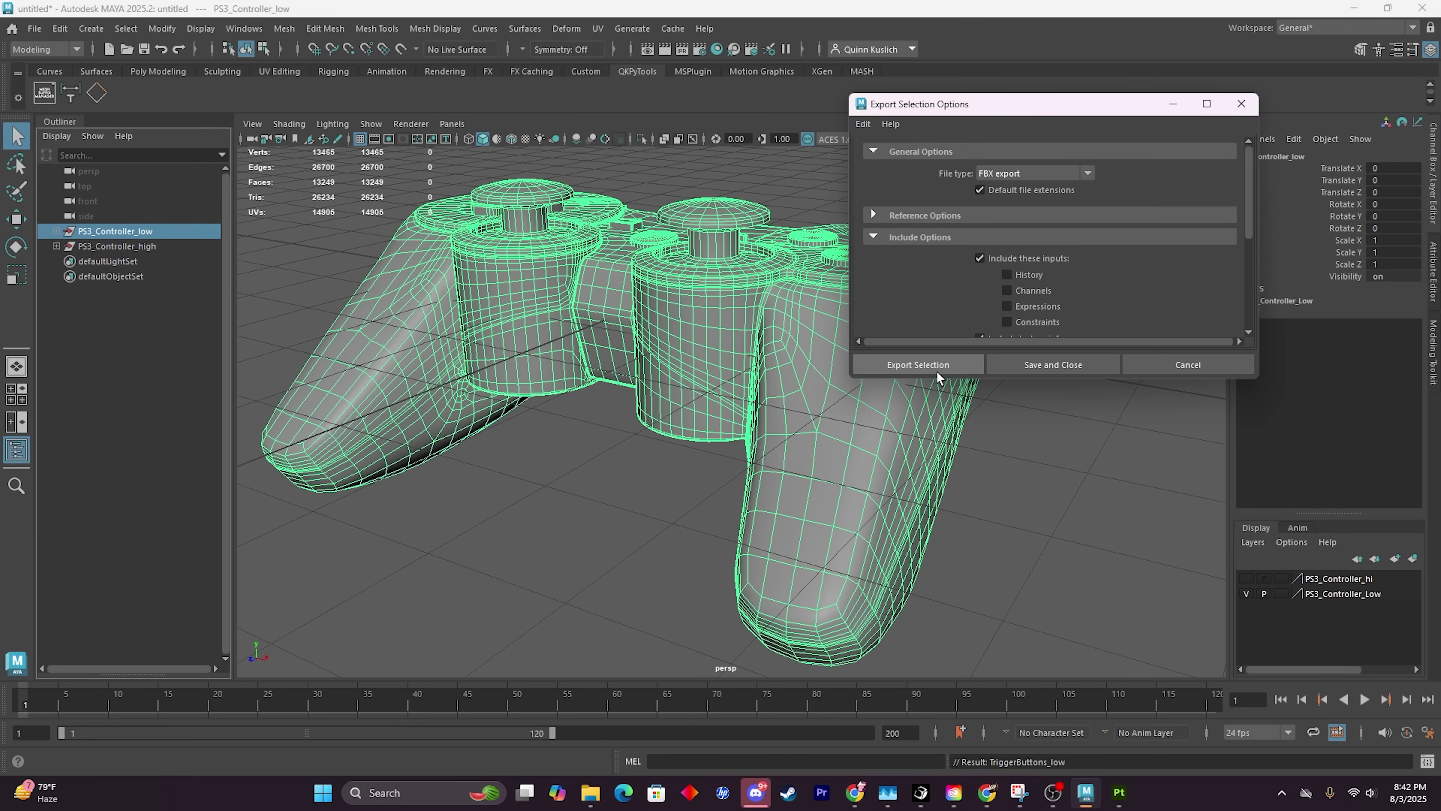
{"action": "left_click", "coordinate": [951, 365]}
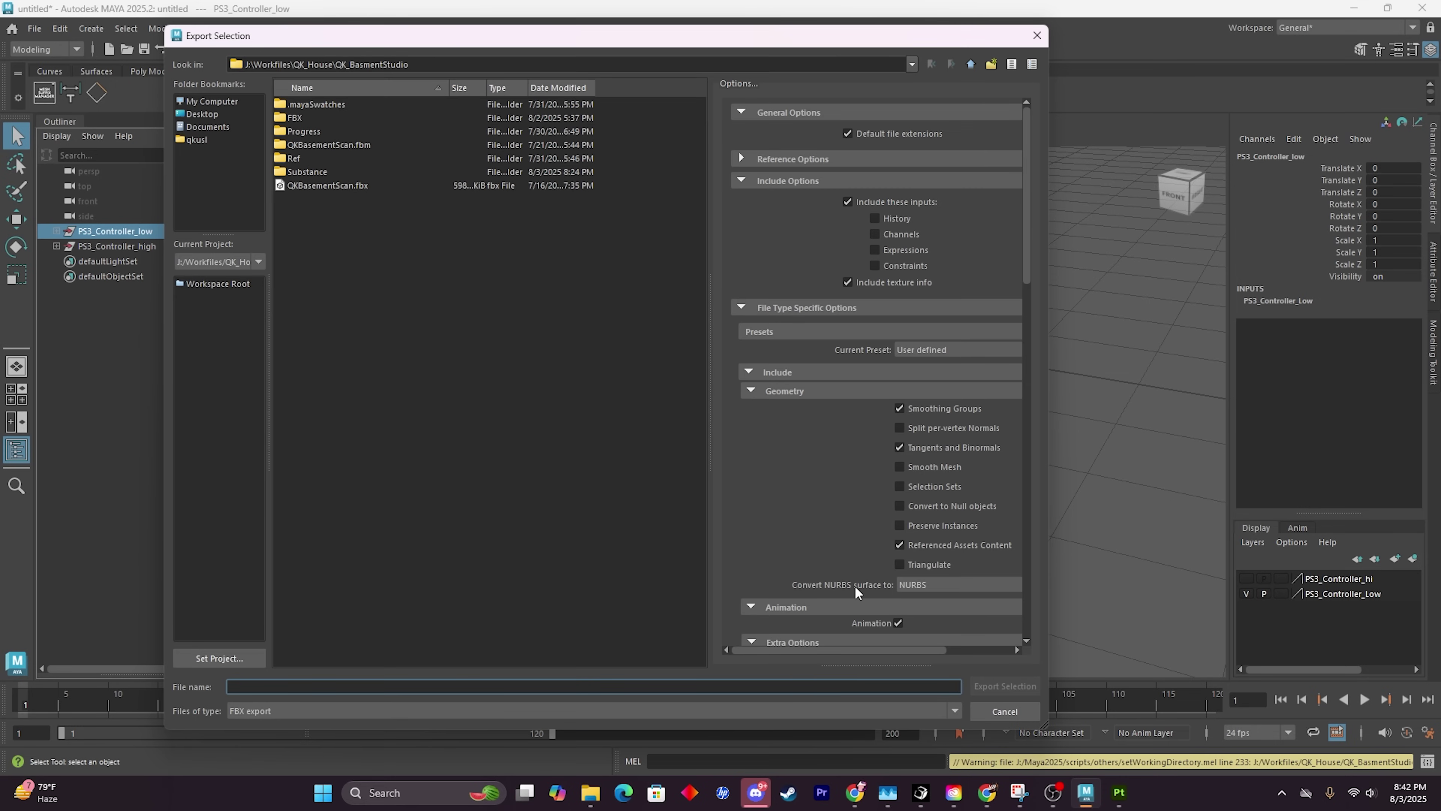
{"action": "scroll", "coordinate": [838, 503], "scroll_direction": "down", "scroll_amount": 3}
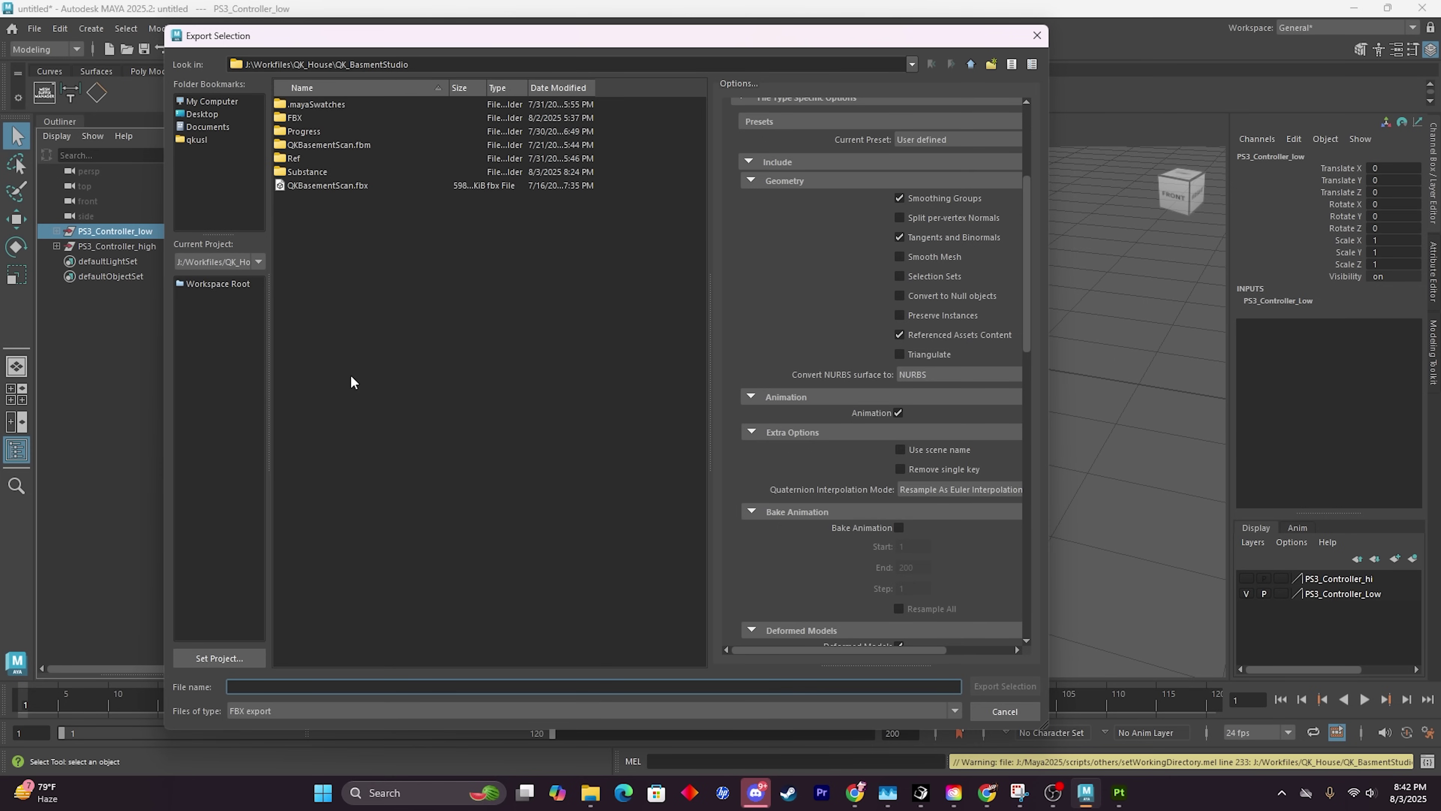
{"action": "scroll", "coordinate": [755, 480], "scroll_direction": "down", "scroll_amount": 5}
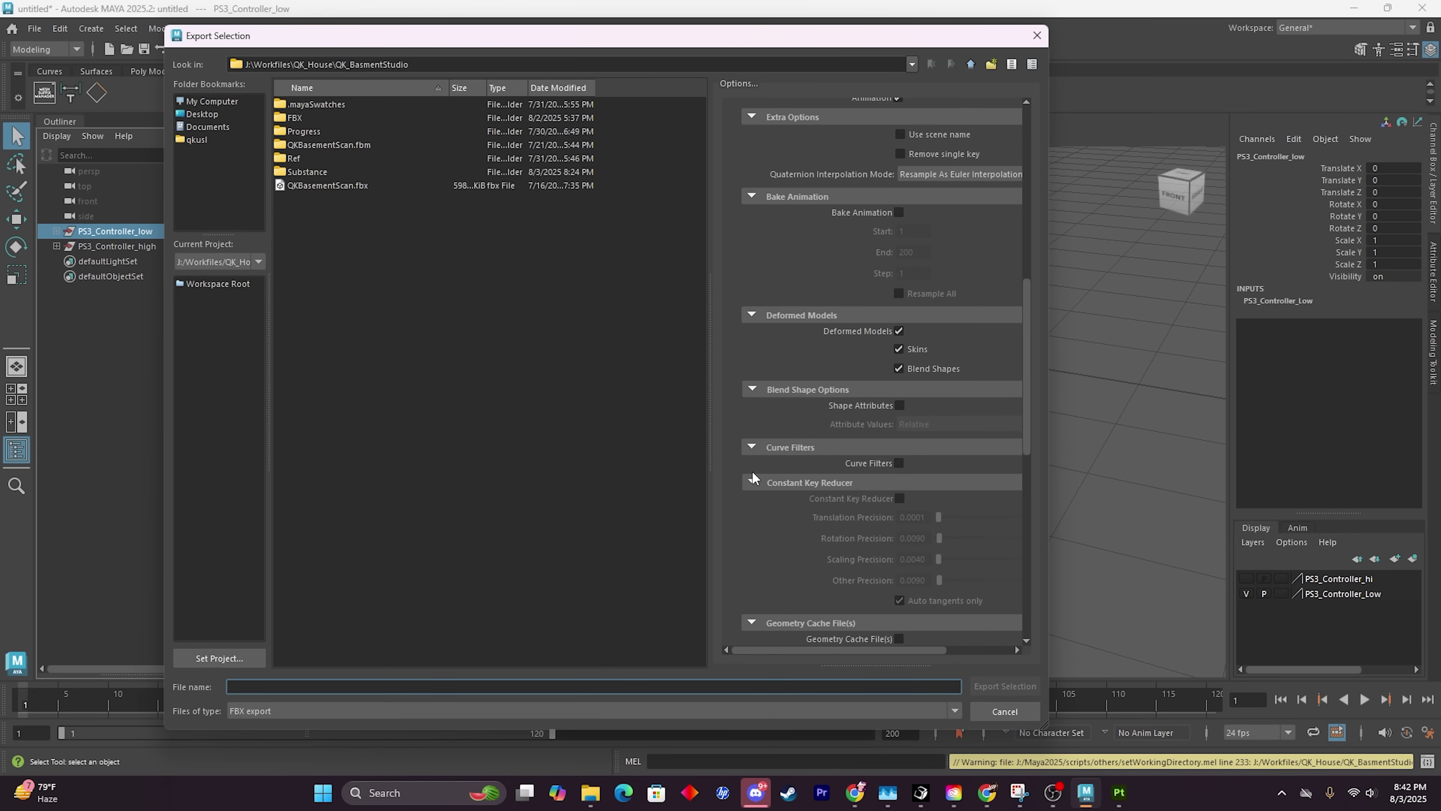
{"action": "scroll", "coordinate": [771, 290], "scroll_direction": "down", "scroll_amount": 10}
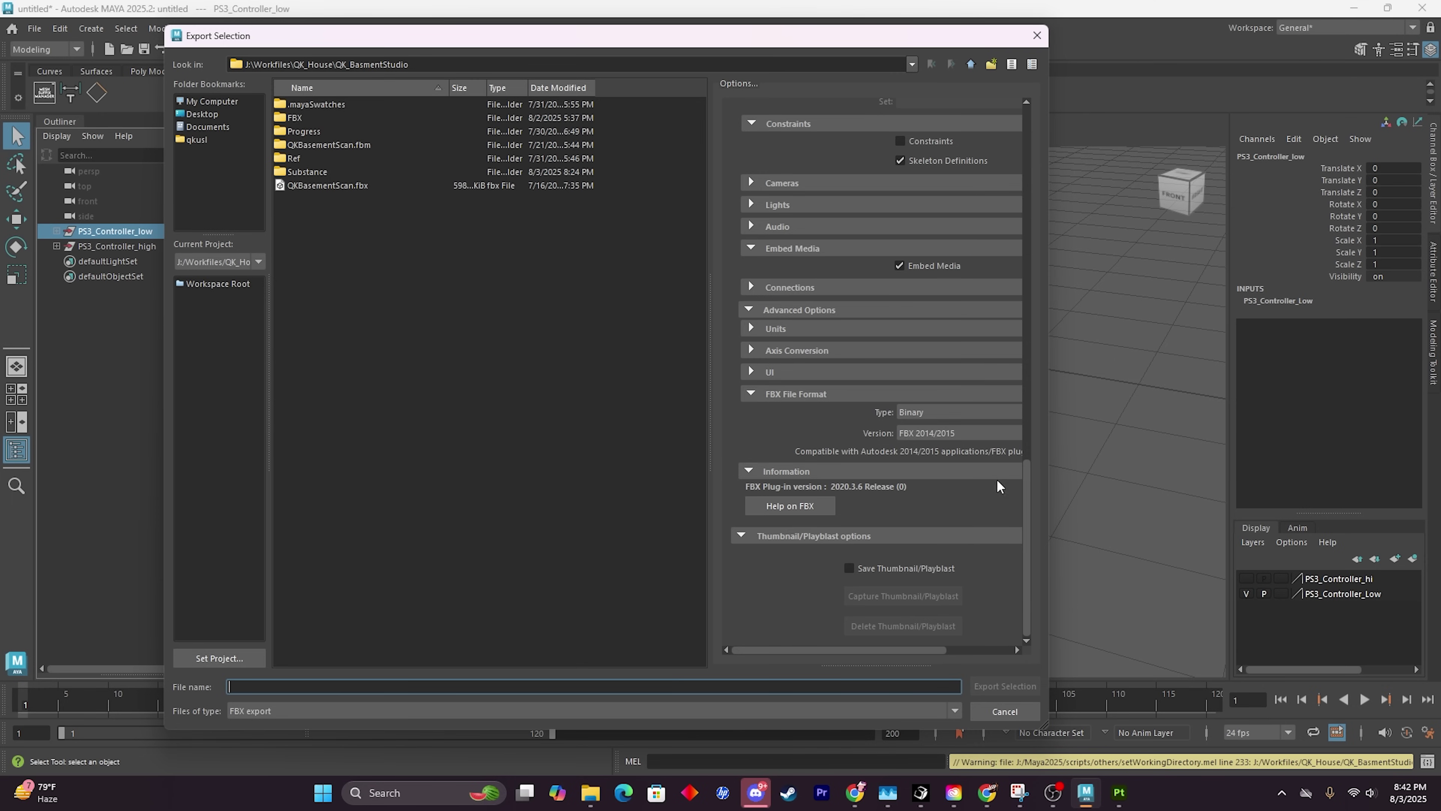
{"action": "left_click", "coordinate": [958, 434]}
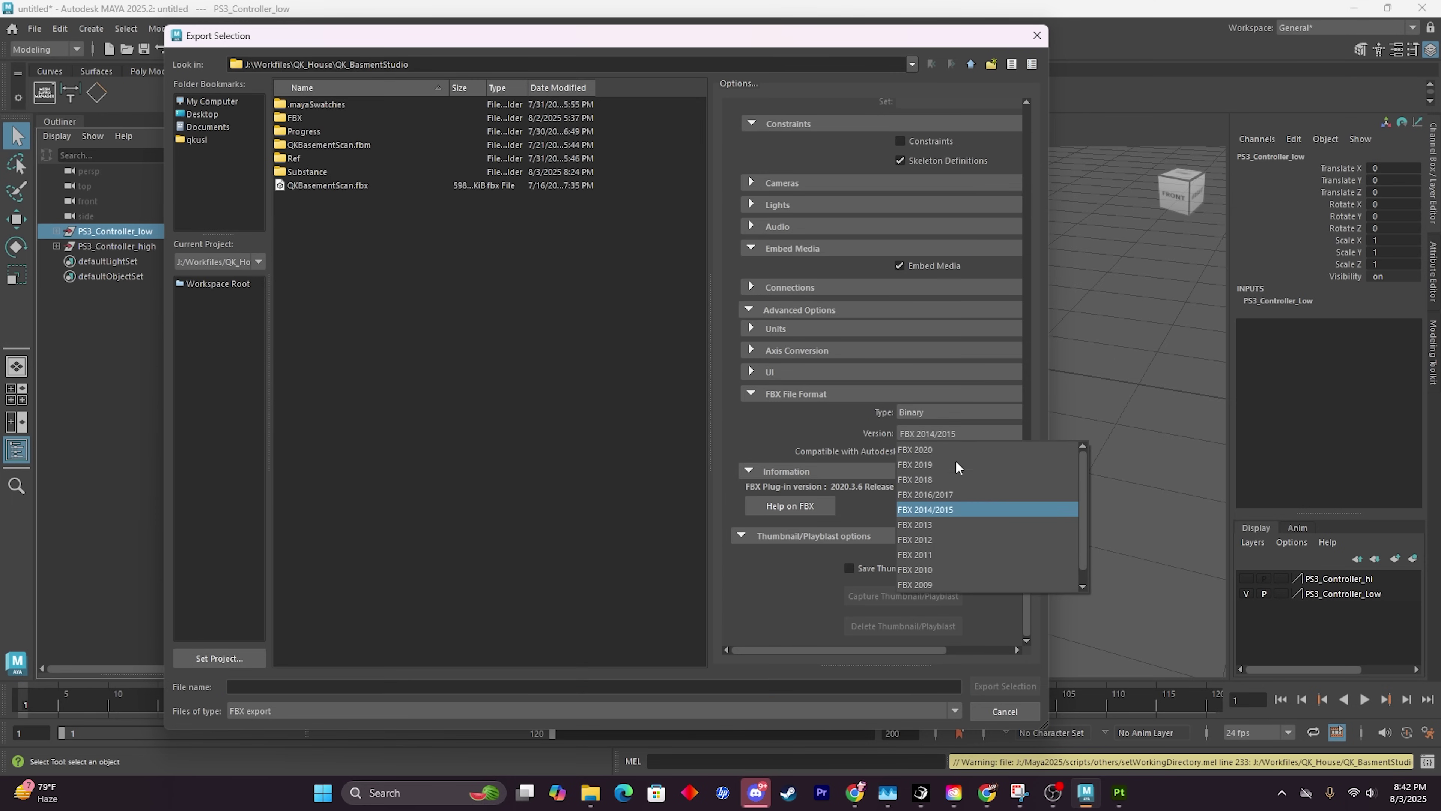
{"action": "left_click", "coordinate": [953, 510]}
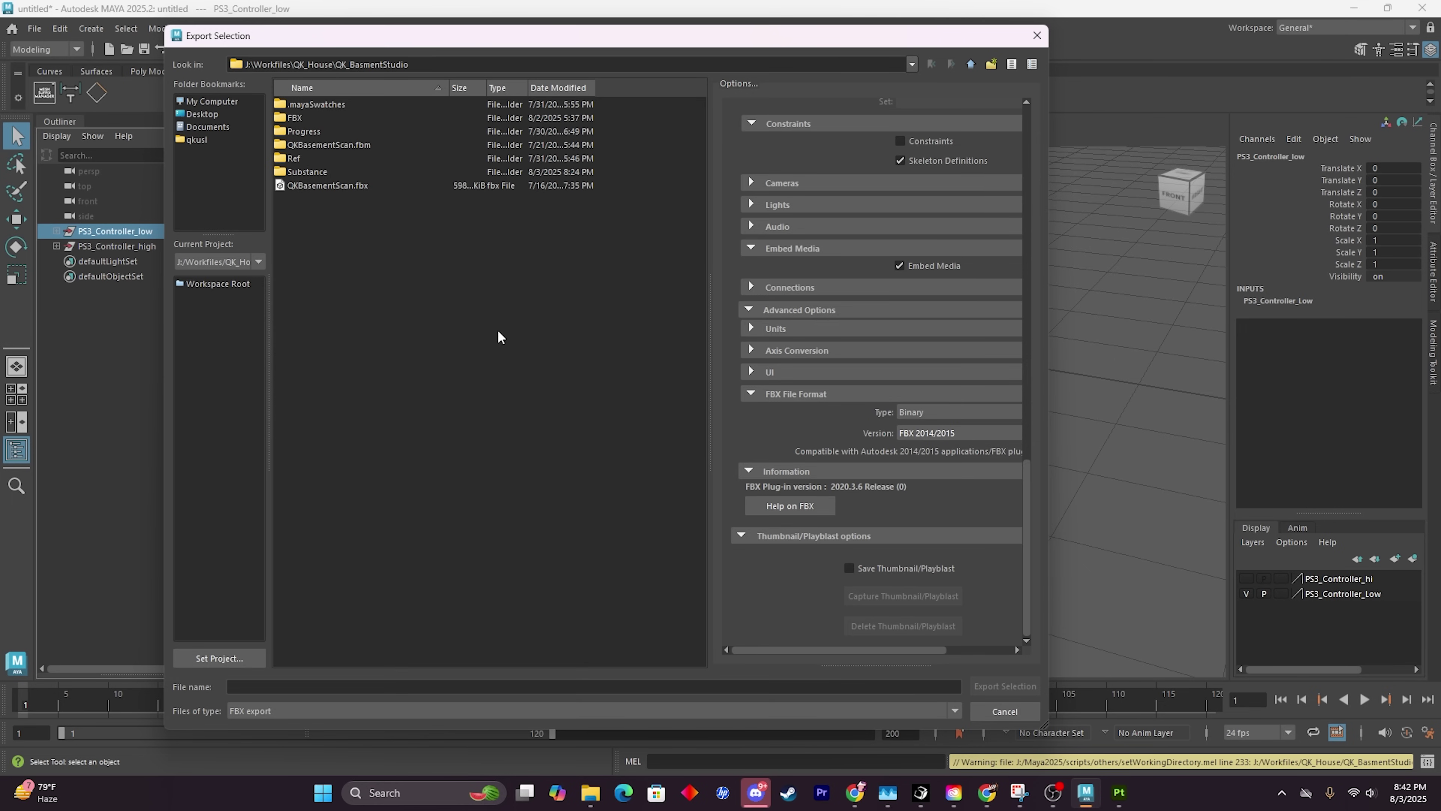
Create a folder named Tutorial inside QK_BasmentStudio and open it as the export location.
{"action": "right_click", "coordinate": [374, 236]}
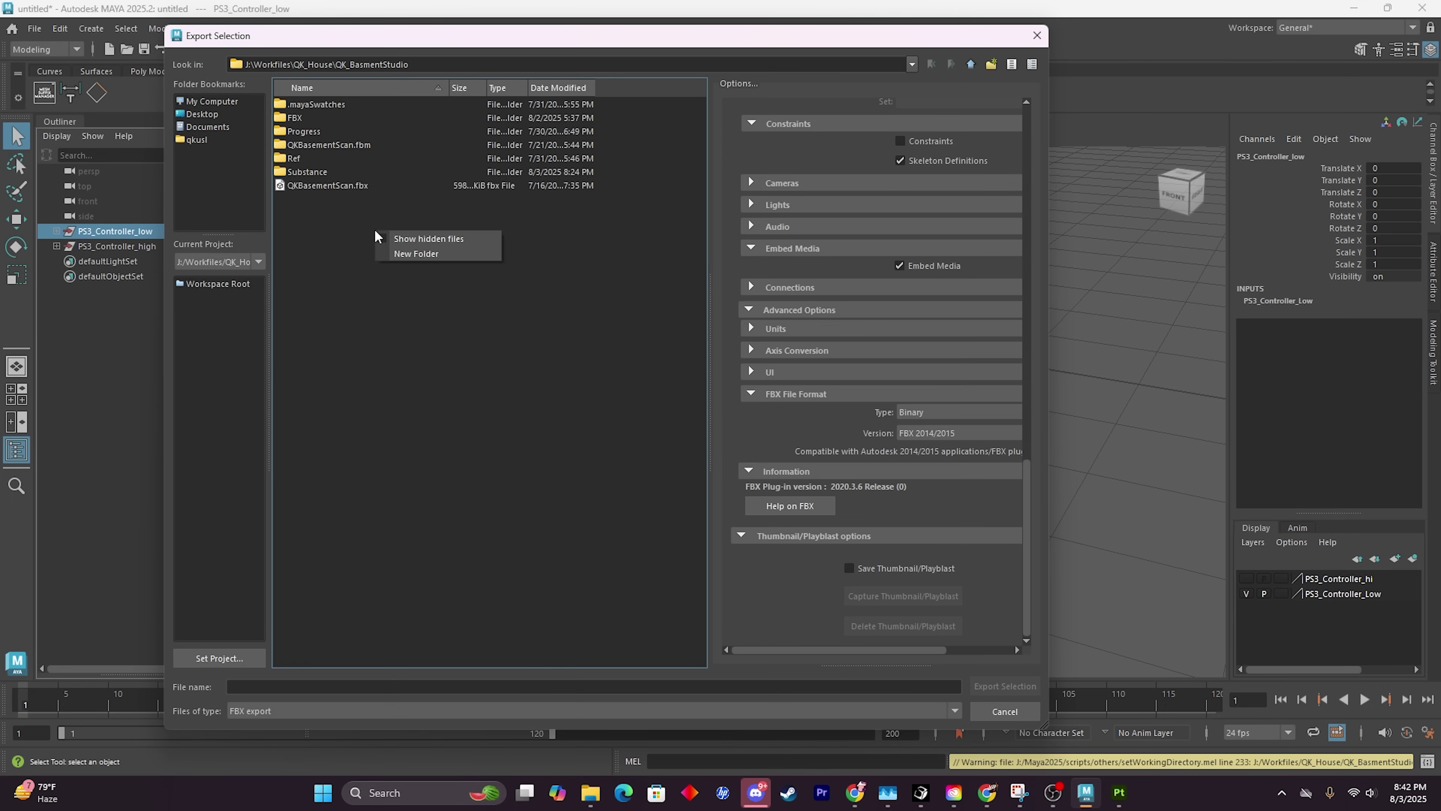
{"action": "left_click", "coordinate": [411, 260]}
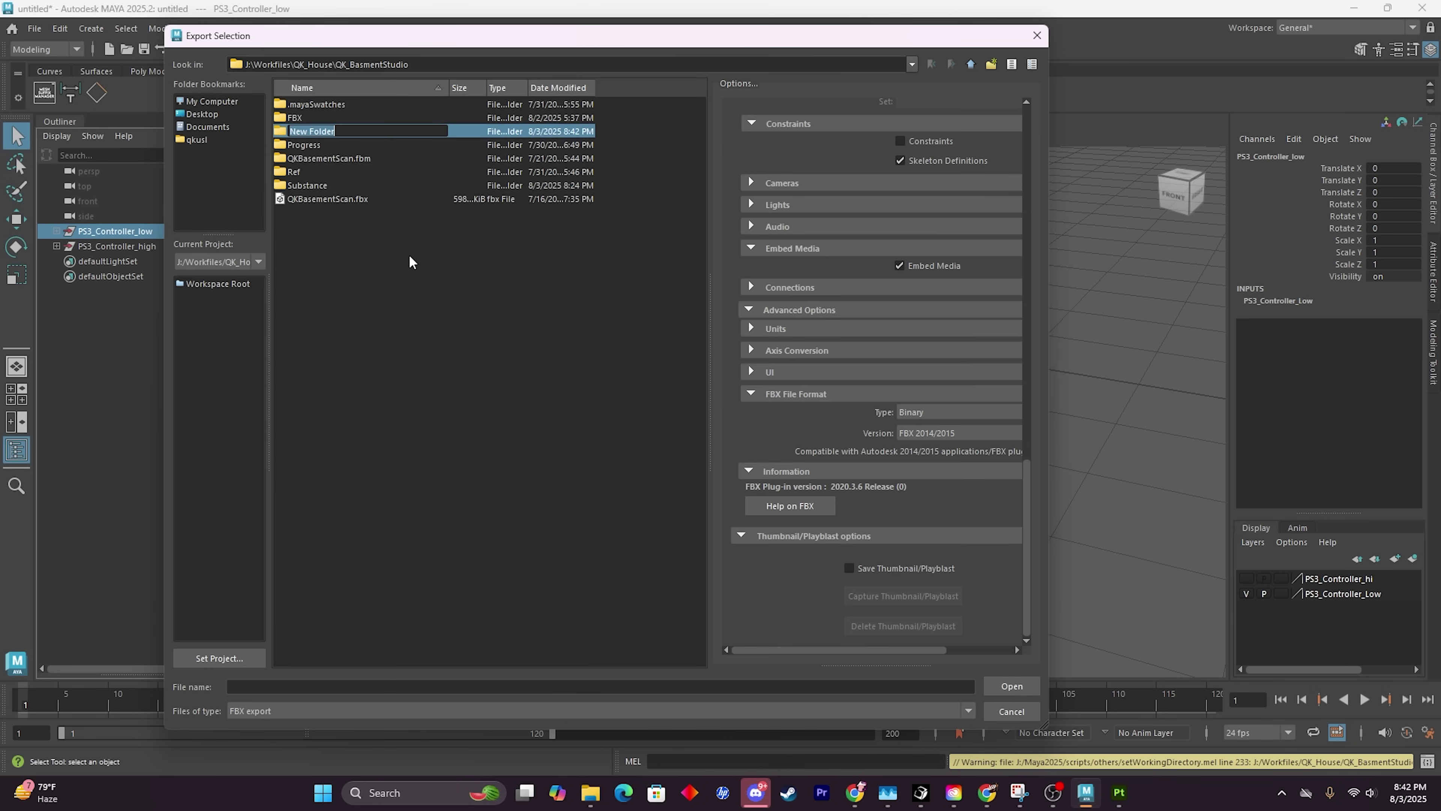
{"action": "type", "text": "Tutorial"}
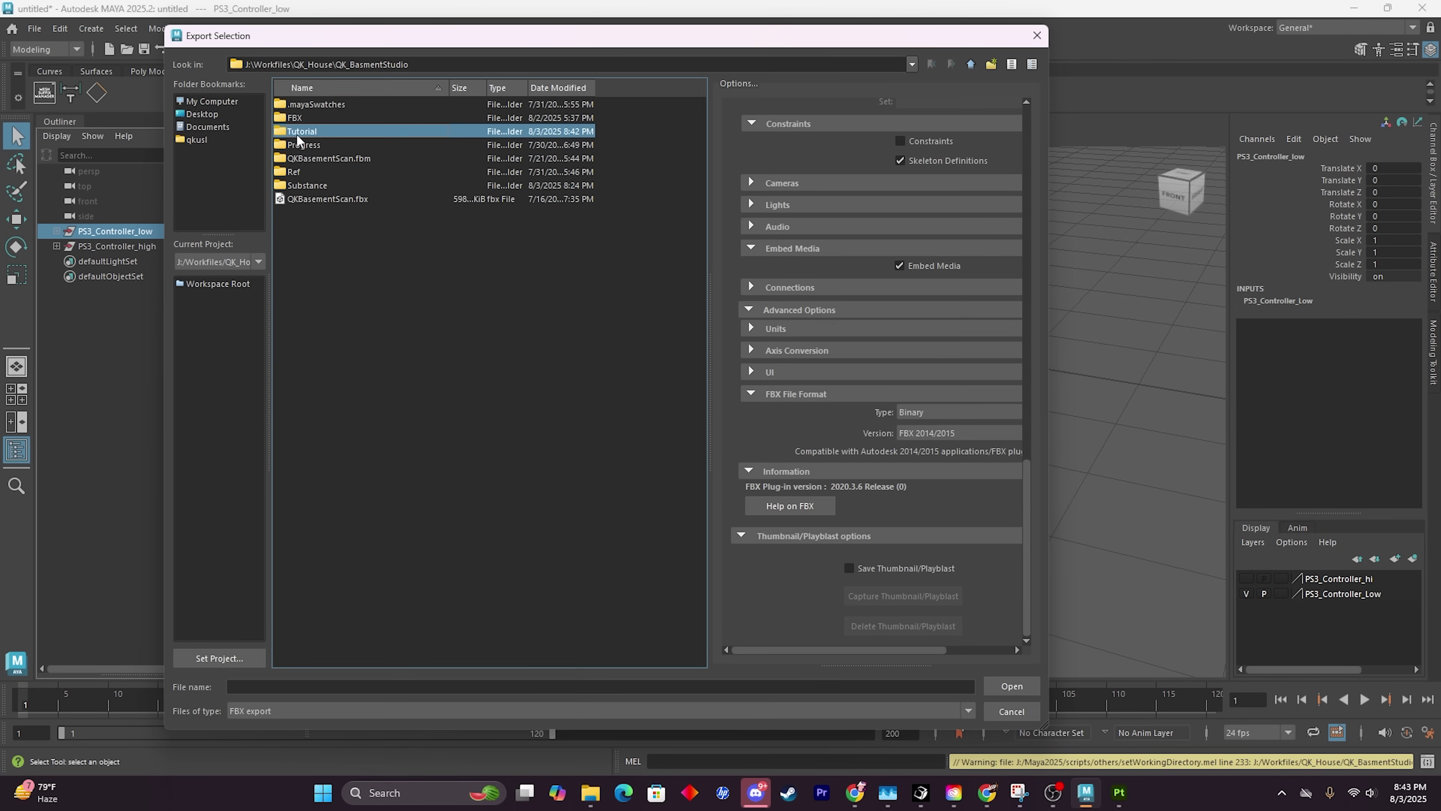
{"action": "key", "text": "Return"}
Name the export file PS3_Controller_Low and export the low-poly group as FBX.
{"action": "left_click", "coordinate": [349, 685]}
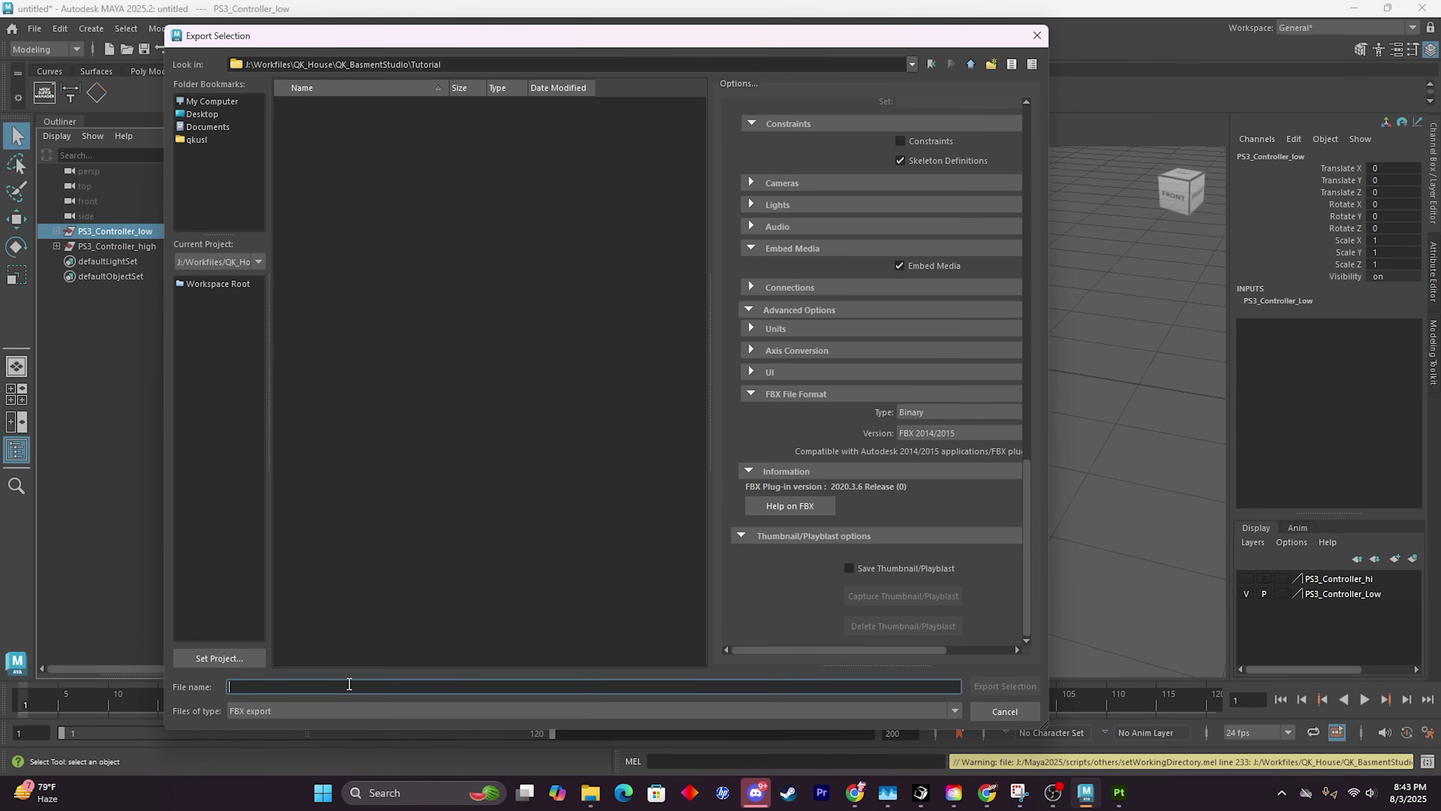
{"action": "type", "text": "Ps"}
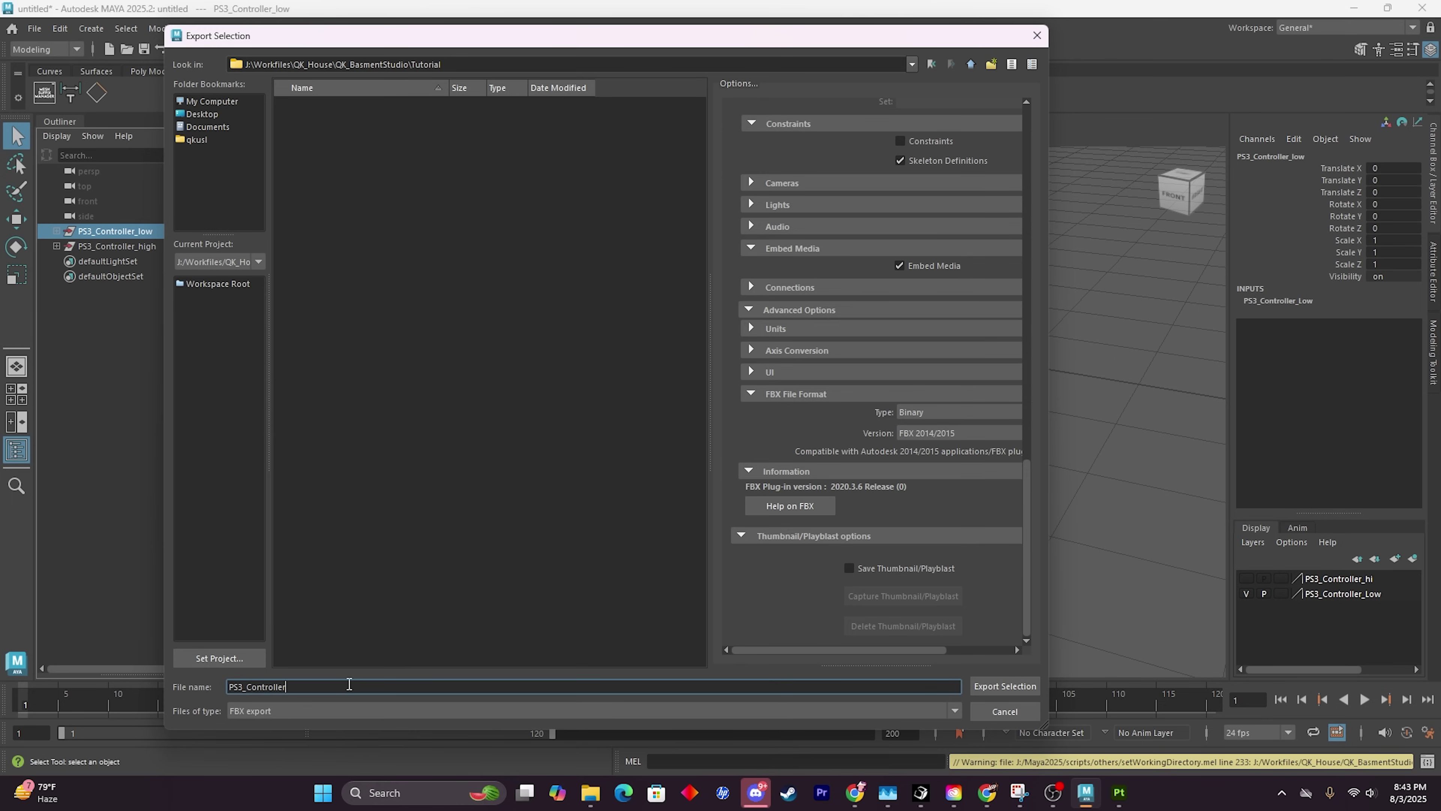
{"action": "key", "text": "Return"}
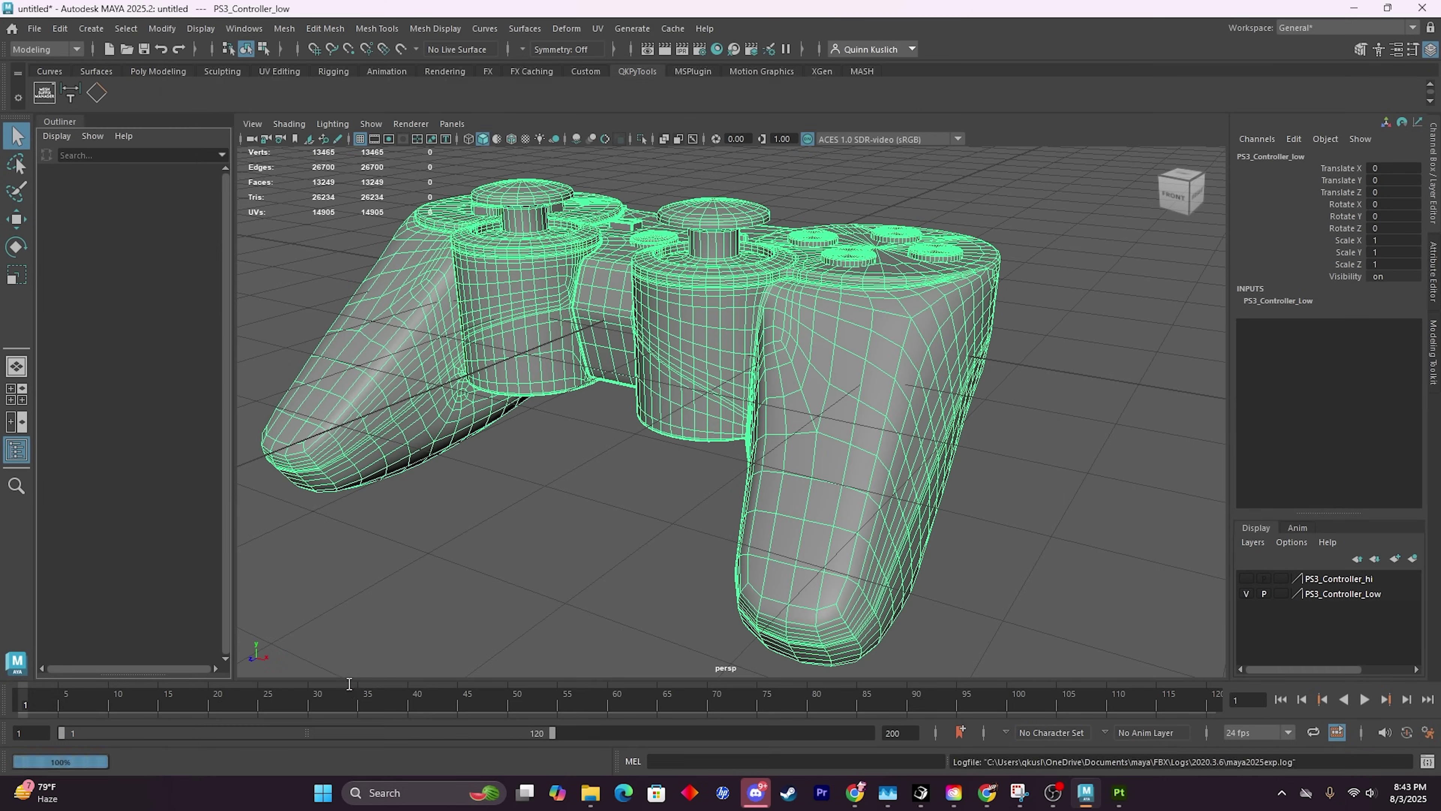
Select the PS3_Controller_high group, show the PS3_Controller_hi layer and hide the PS3_Controller_Low layer.
{"action": "left_click", "coordinate": [127, 246]}
{"action": "right_click", "coordinate": [143, 250]}
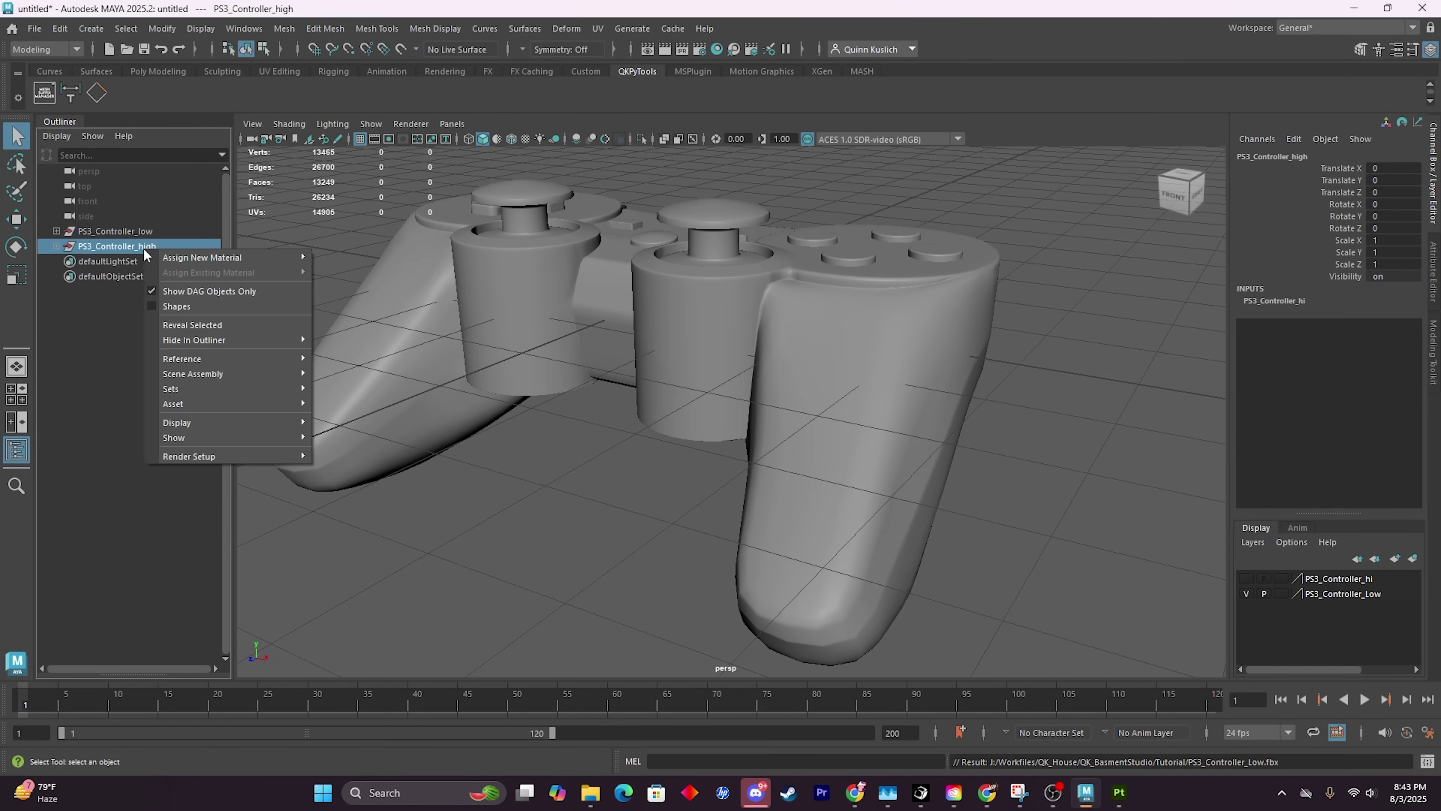
{"action": "left_click", "coordinate": [106, 243]}
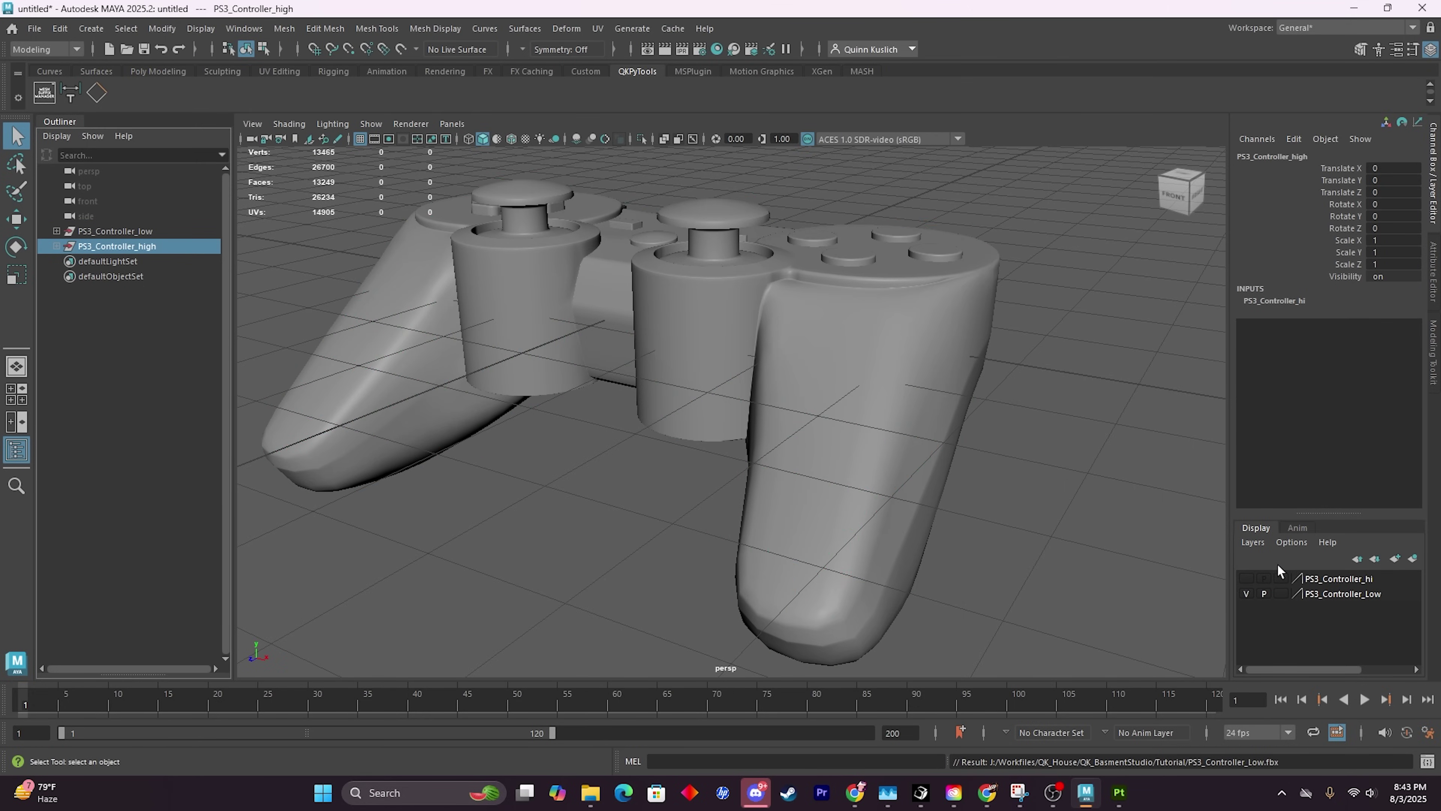
{"action": "left_click", "coordinate": [1246, 578]}
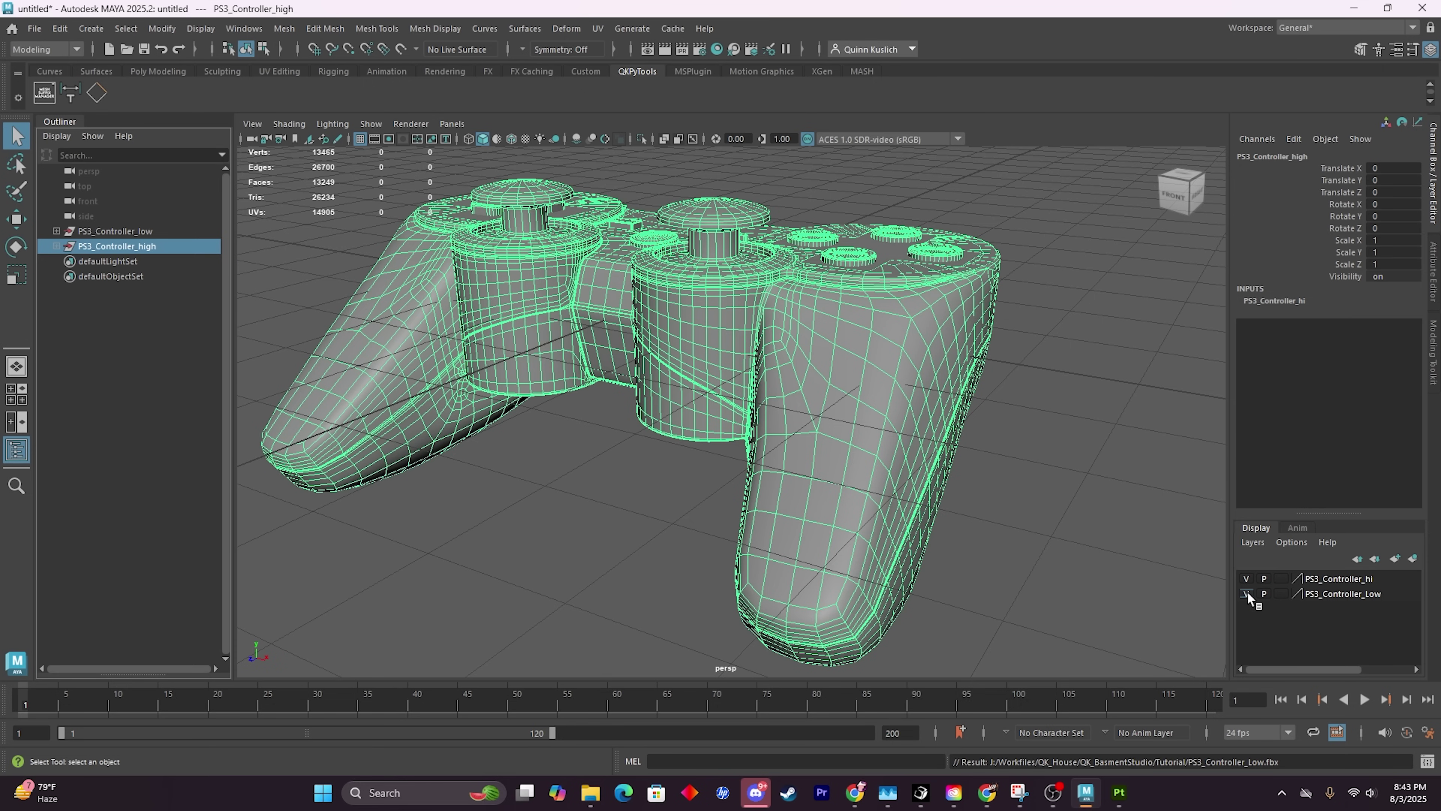
{"action": "left_click", "coordinate": [1246, 593]}
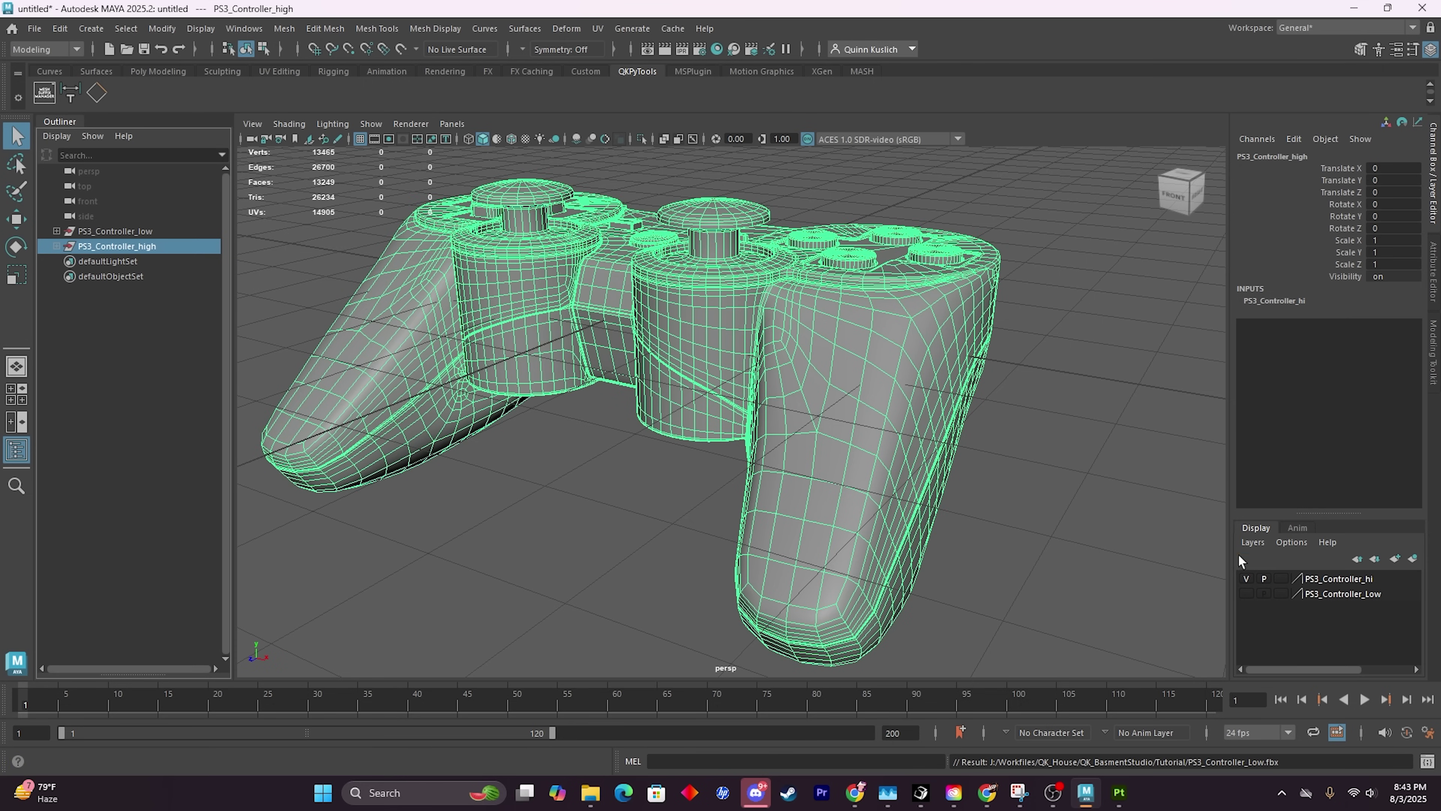
Export the selected high-poly group as an FBX file named PS3_Controller_high into the Tutorial folder.
{"action": "left_click", "coordinate": [34, 28]}
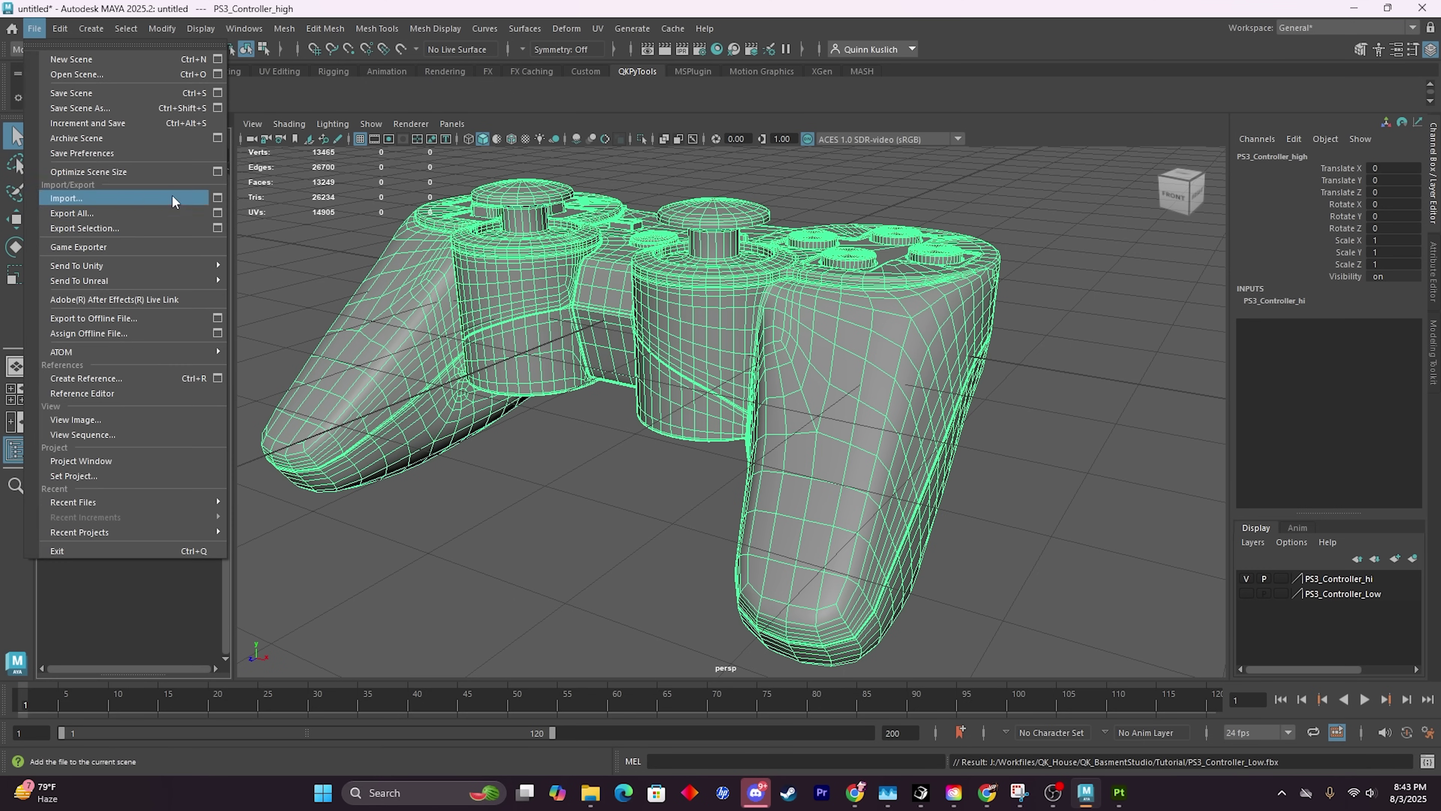
{"action": "left_click", "coordinate": [218, 228]}
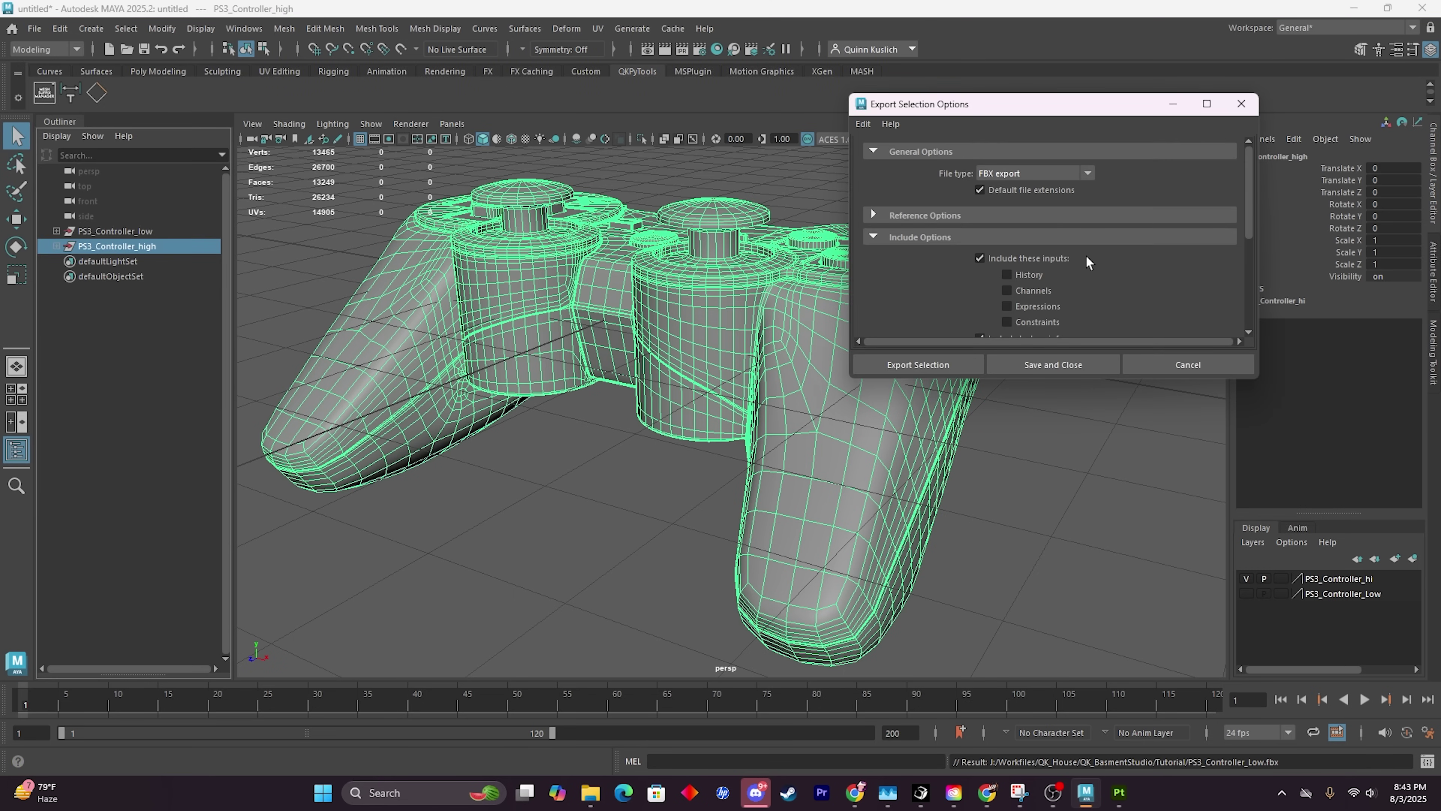
{"action": "left_click", "coordinate": [935, 364]}
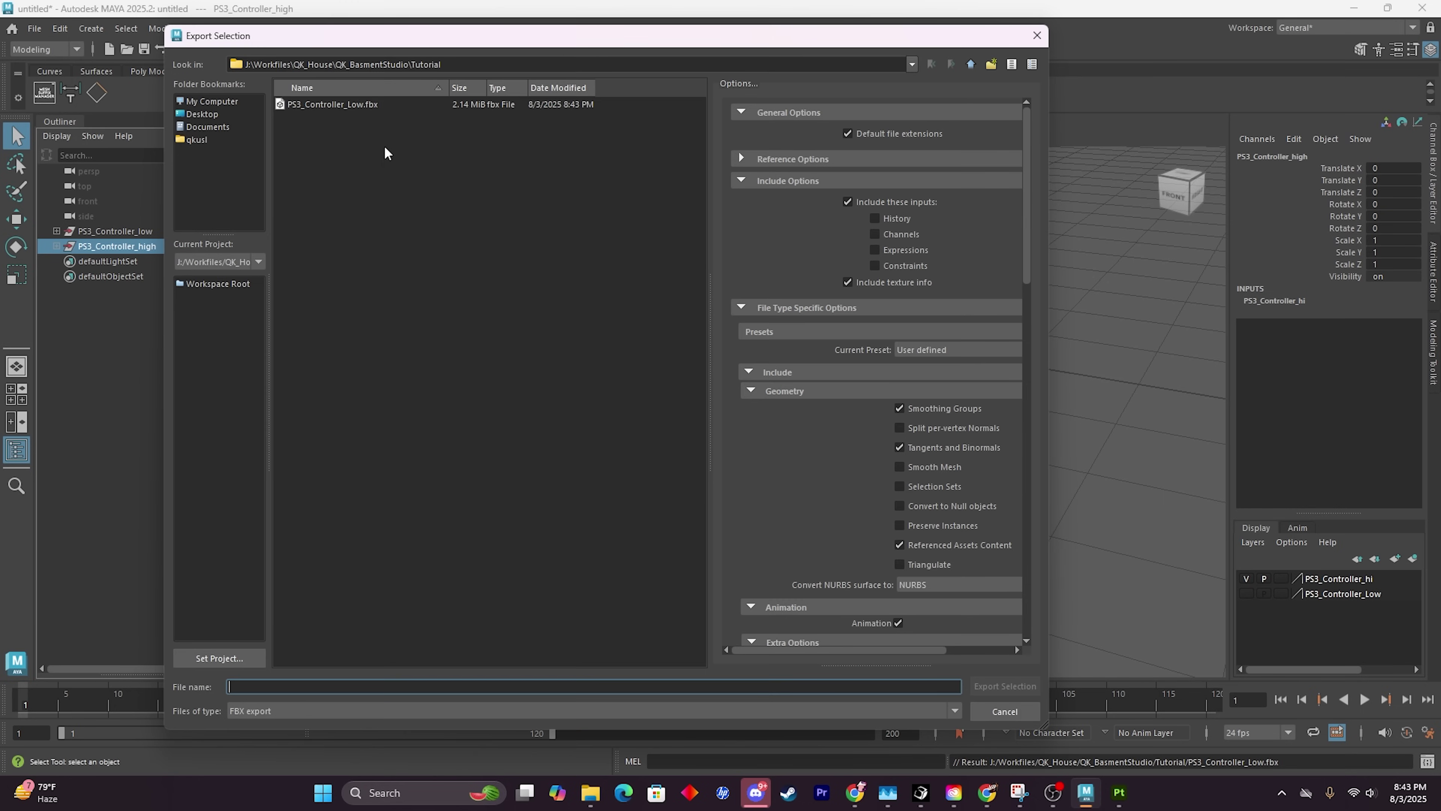
{"action": "left_click", "coordinate": [386, 105]}
{"action": "left_click", "coordinate": [305, 687]}
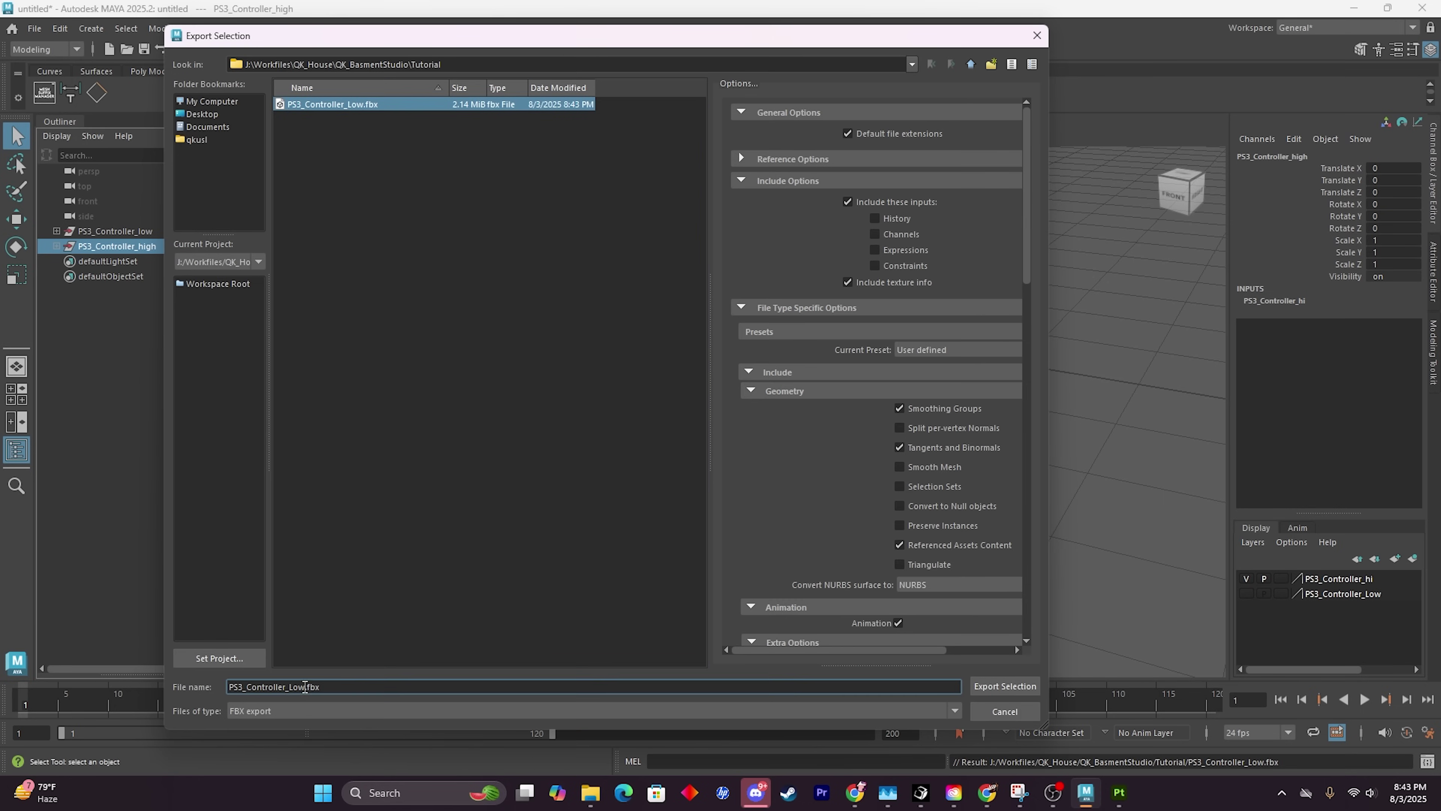
{"action": "key", "text": "BackSpace"}
{"action": "key", "text": "BackSpace"}
{"action": "key", "text": "BackSpace"}
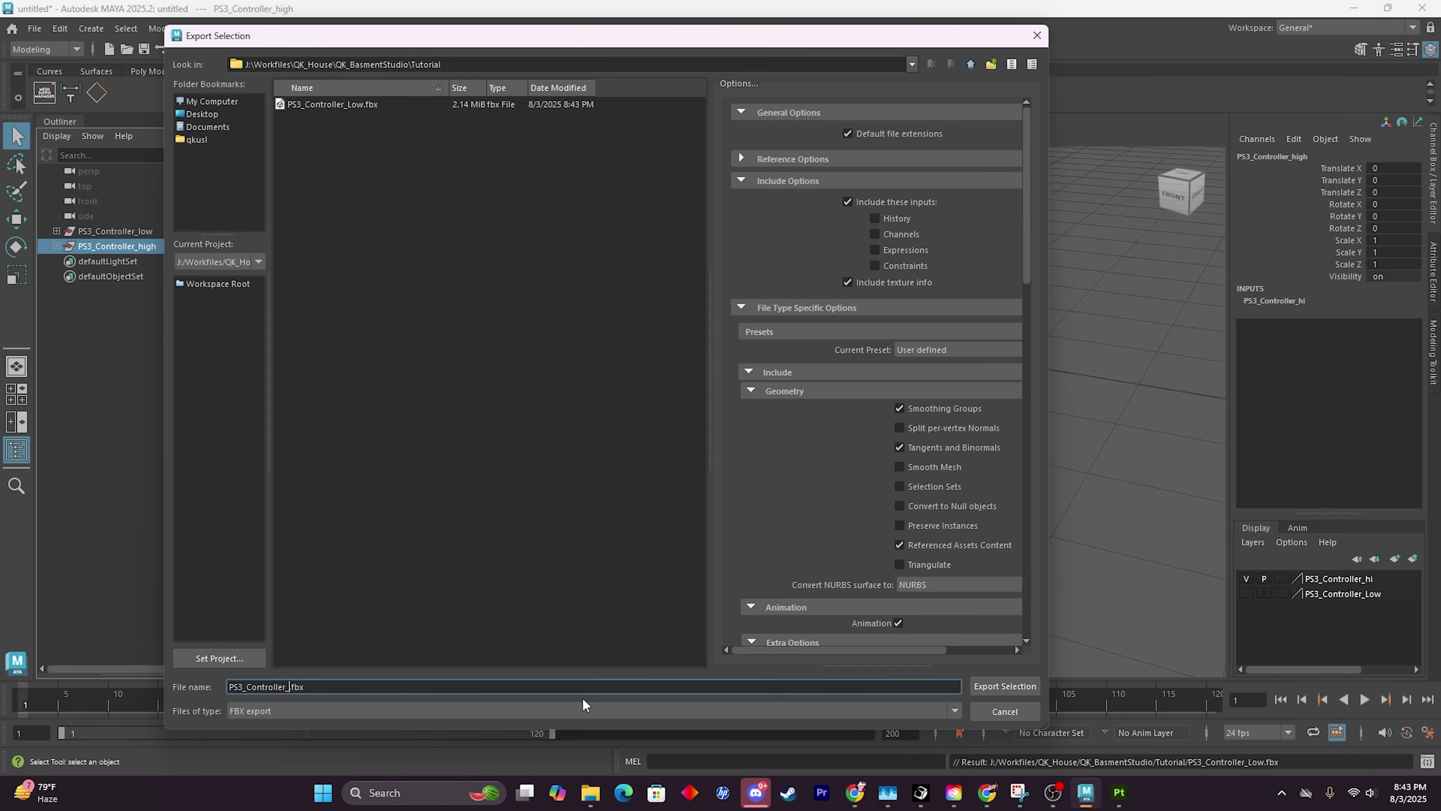
{"action": "type", "text": "high"}
{"action": "left_click", "coordinate": [990, 684]}
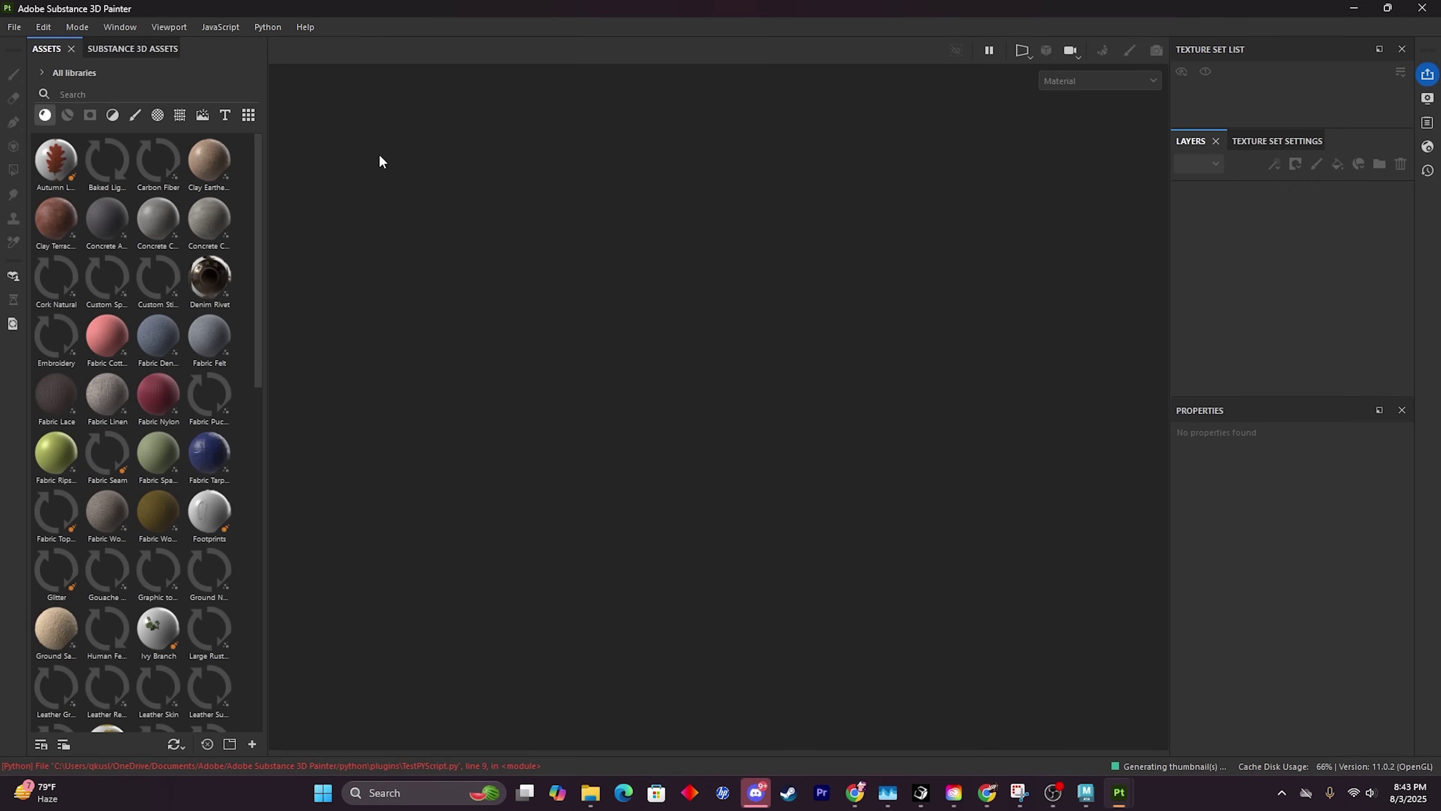
Switch to Substance 3D Painter and start a new project with the Unreal Engine (starter_assets) template.
{"action": "left_click", "coordinate": [13, 27]}
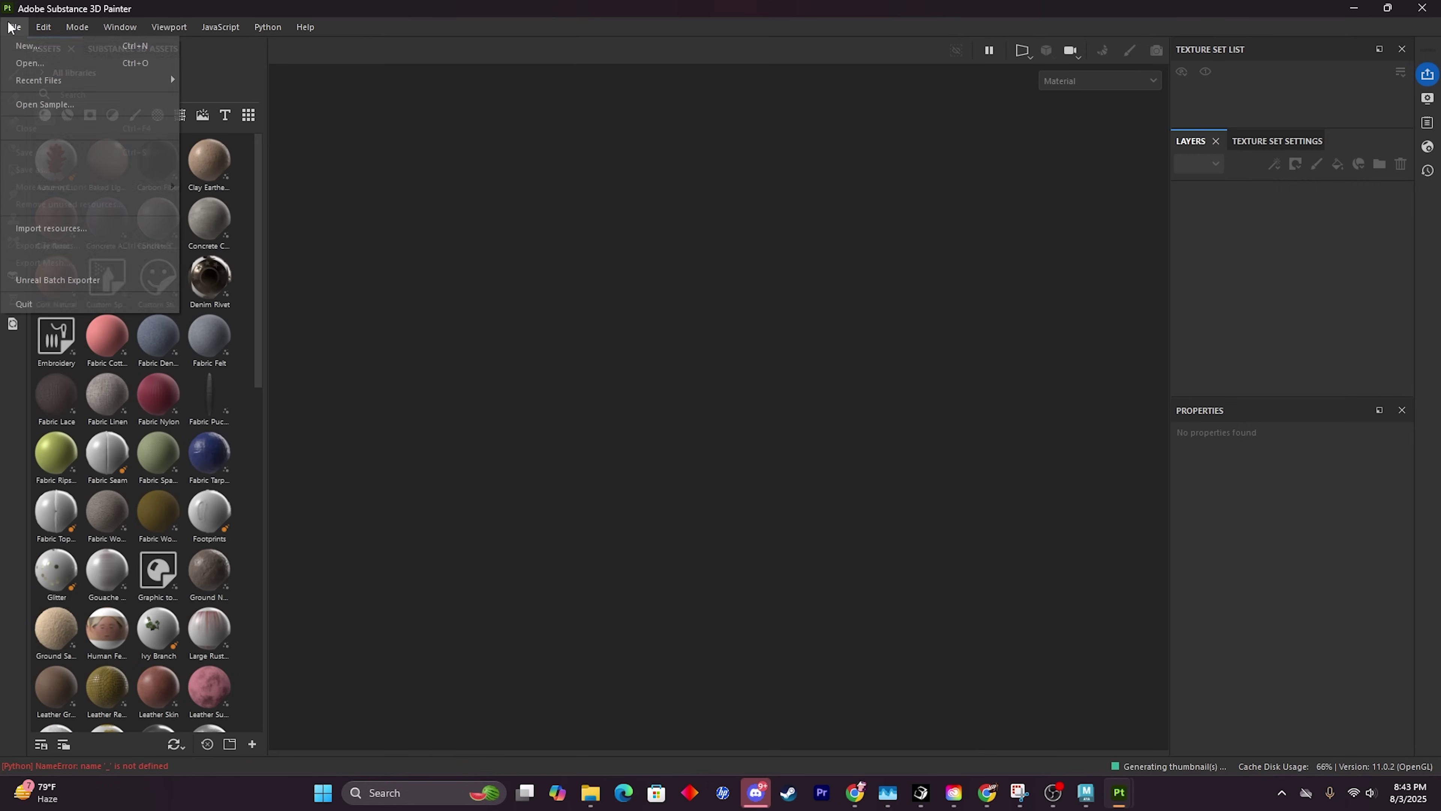
{"action": "left_click", "coordinate": [25, 47]}
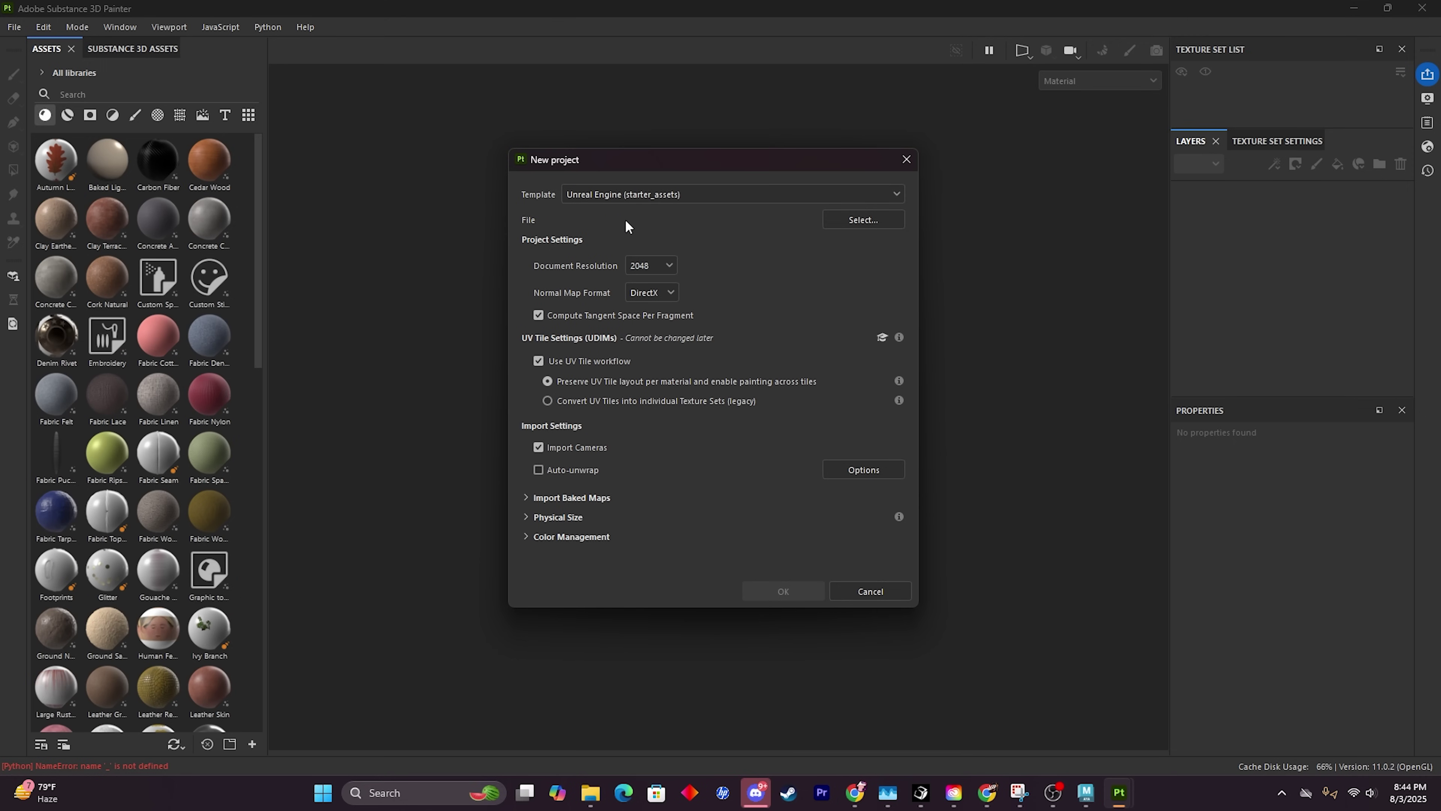
{"action": "left_click", "coordinate": [647, 196]}
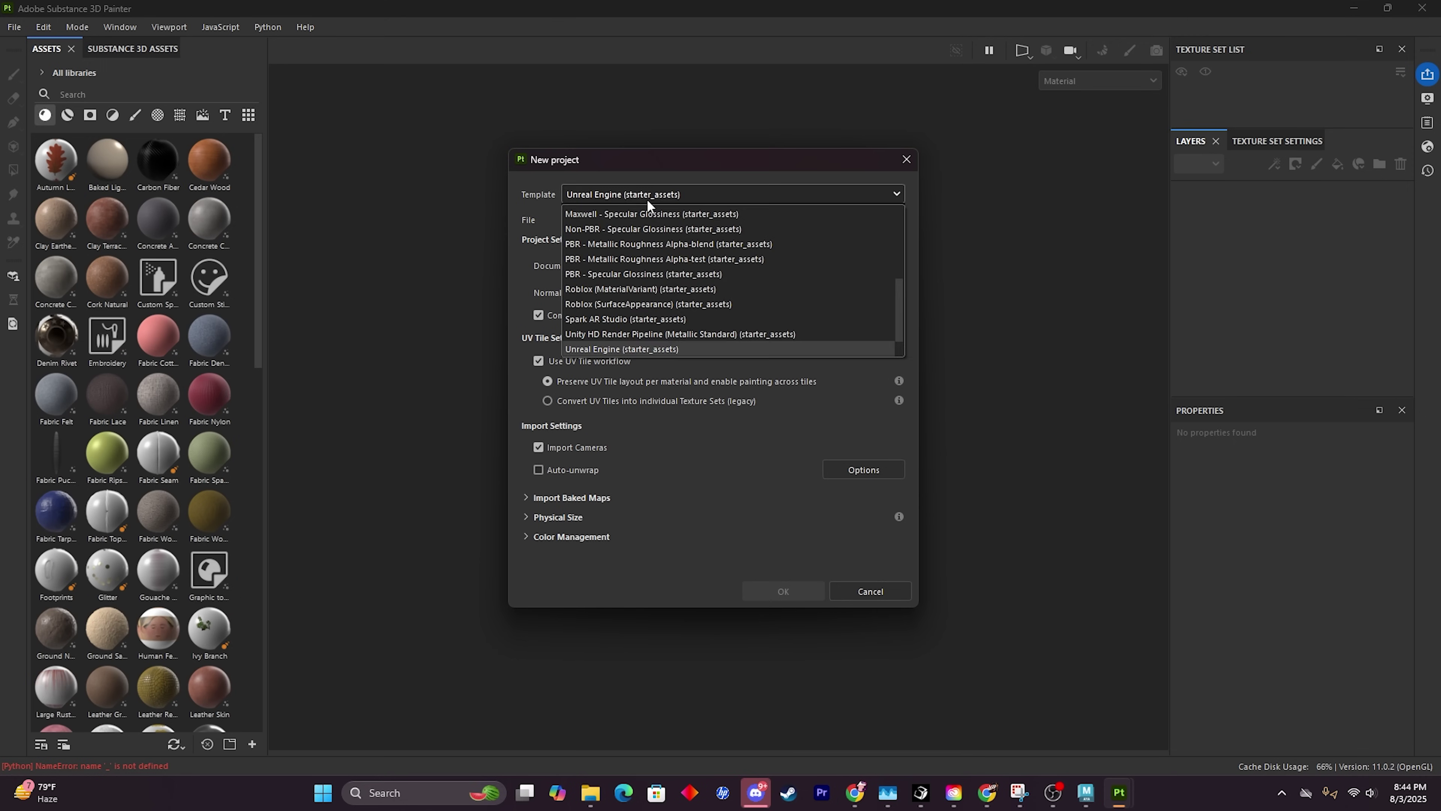
{"action": "left_click", "coordinate": [625, 348]}
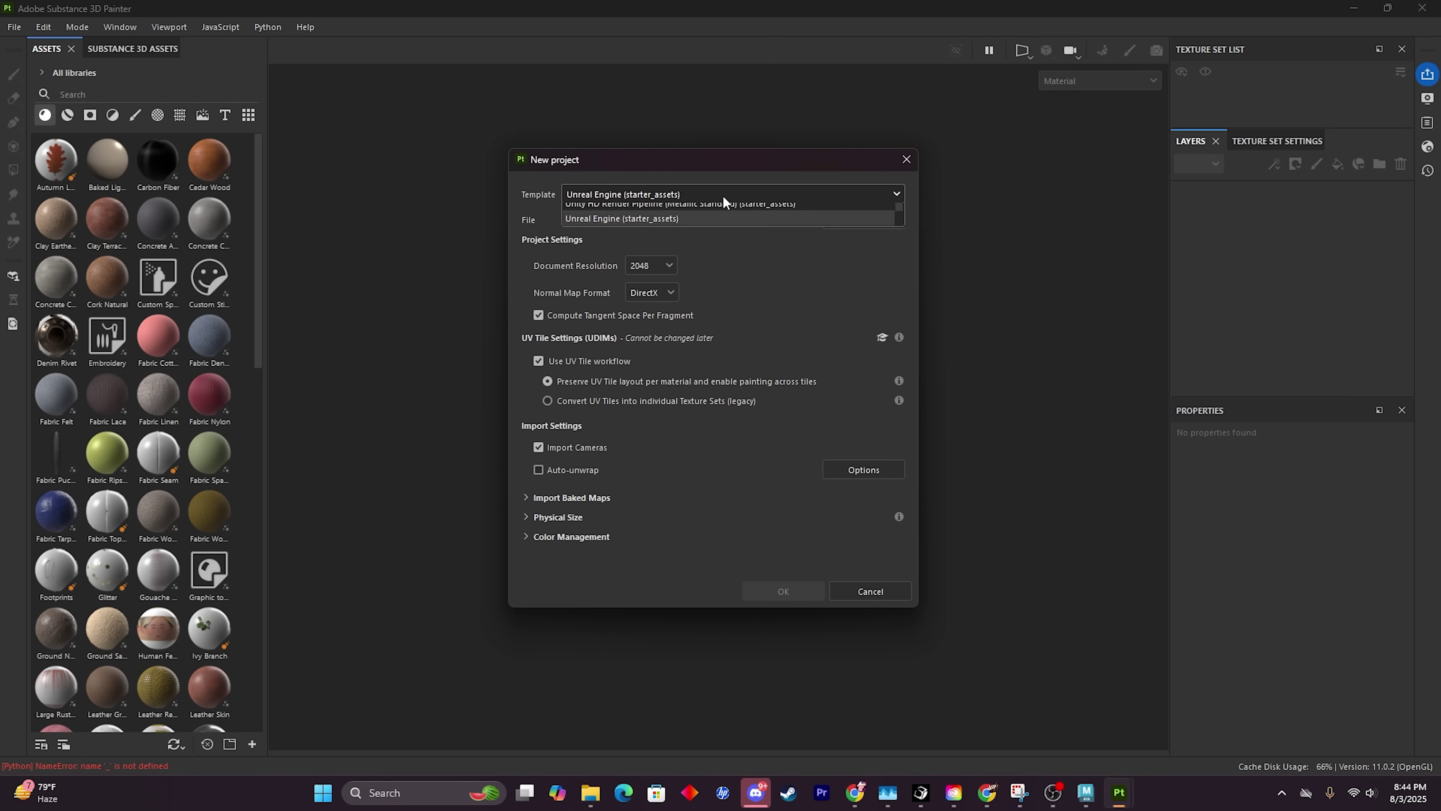
{"action": "left_click", "coordinate": [724, 194]}
{"action": "scroll", "coordinate": [681, 244], "scroll_direction": "down", "scroll_amount": 1}
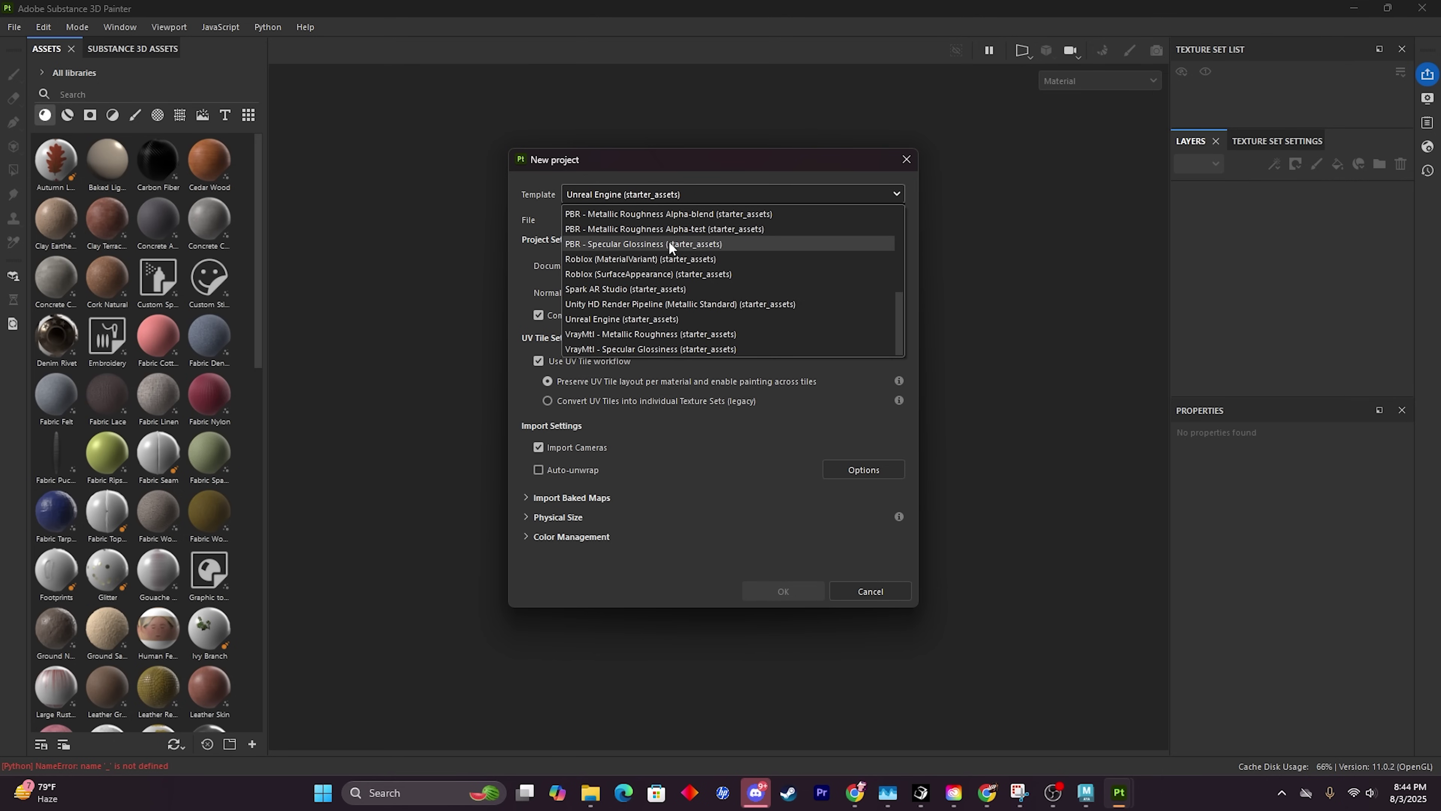
{"action": "scroll", "coordinate": [692, 283], "scroll_direction": "up", "scroll_amount": 3}
{"action": "scroll", "coordinate": [704, 306], "scroll_direction": "down", "scroll_amount": 1}
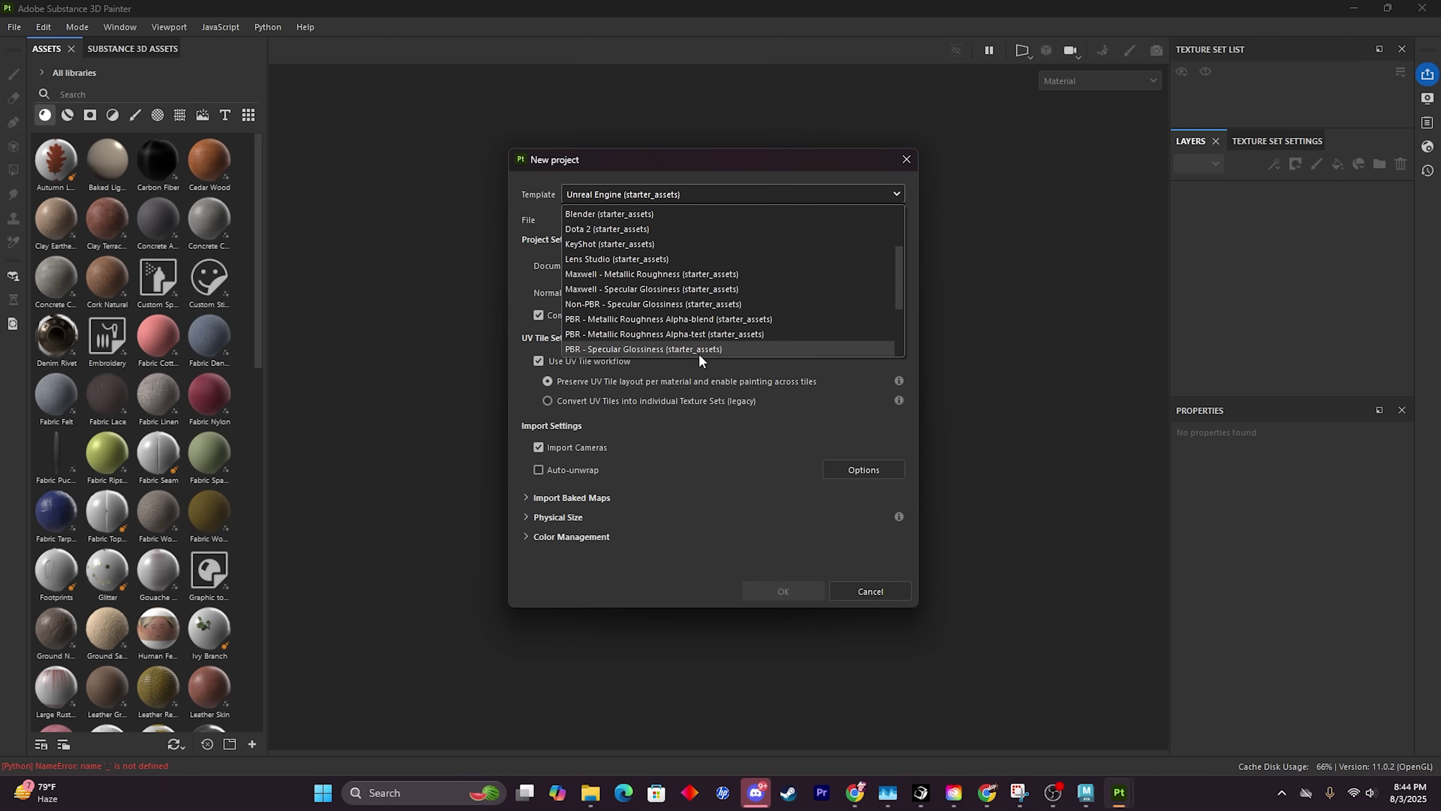
{"action": "scroll", "coordinate": [698, 352], "scroll_direction": "down", "scroll_amount": 1}
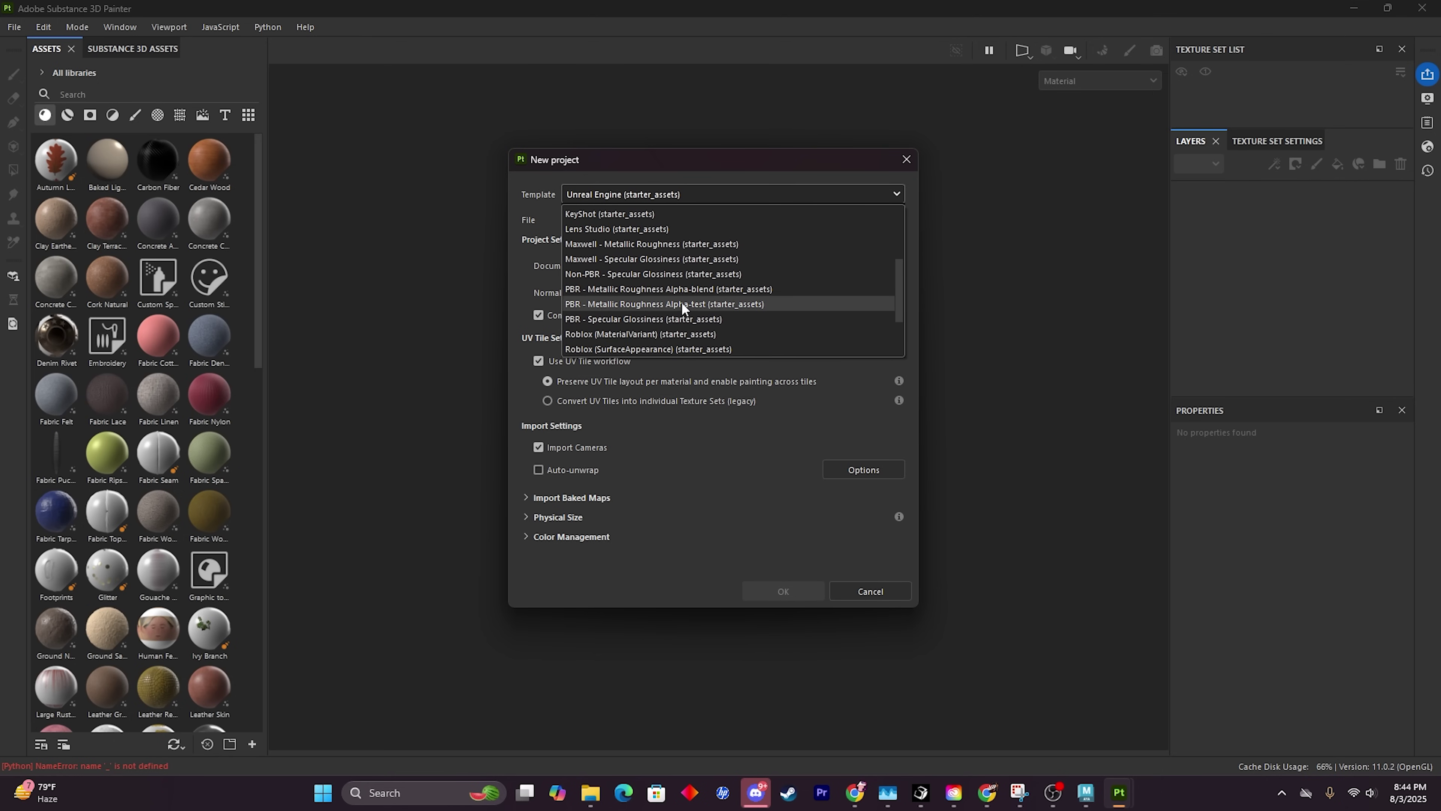
{"action": "scroll", "coordinate": [681, 307], "scroll_direction": "down", "scroll_amount": 2}
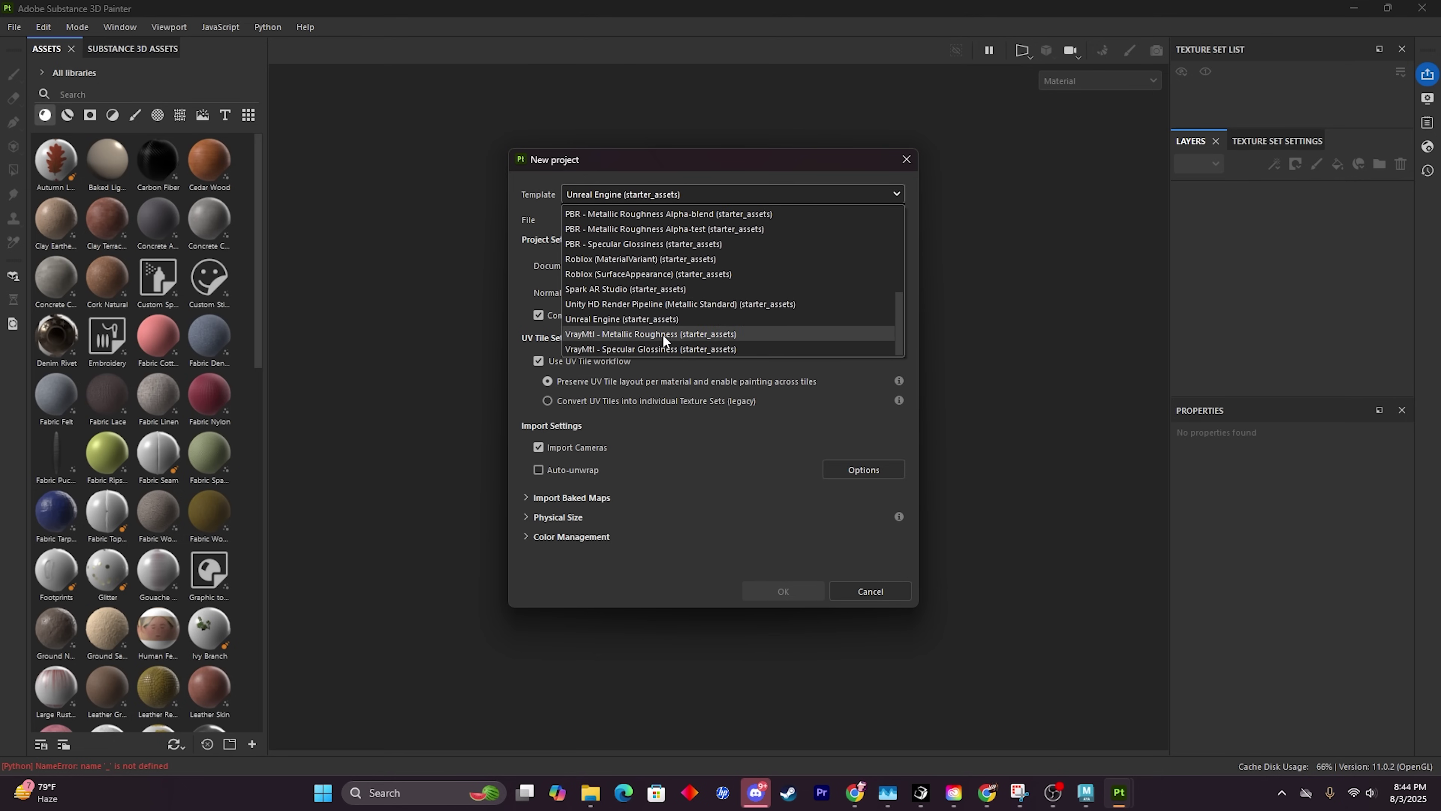
{"action": "left_click", "coordinate": [615, 318]}
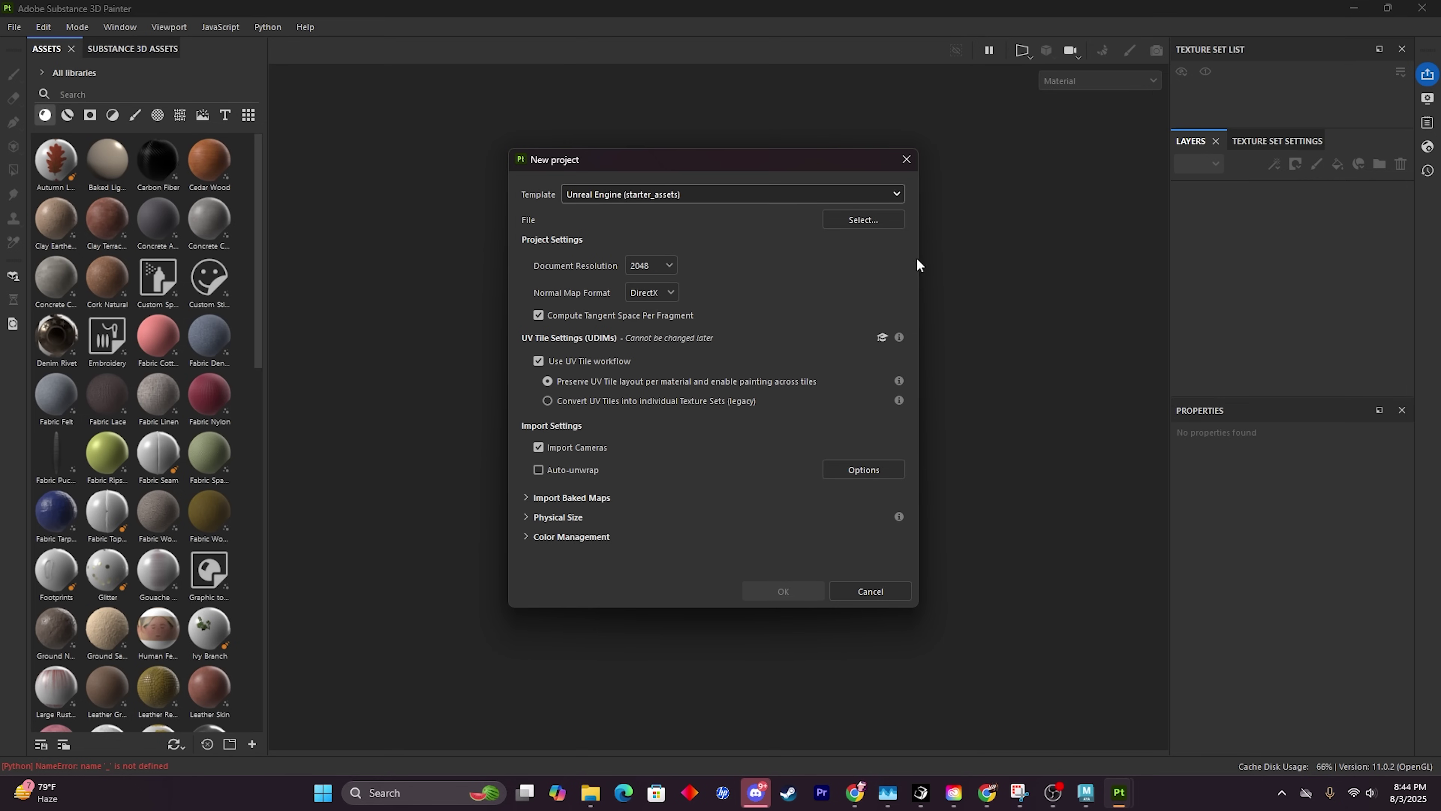
Choose PS3_Controller_Low.fbx from the QK_BasmentStudio Tutorial folder as the project mesh and create the project.
{"action": "left_click", "coordinate": [854, 221]}
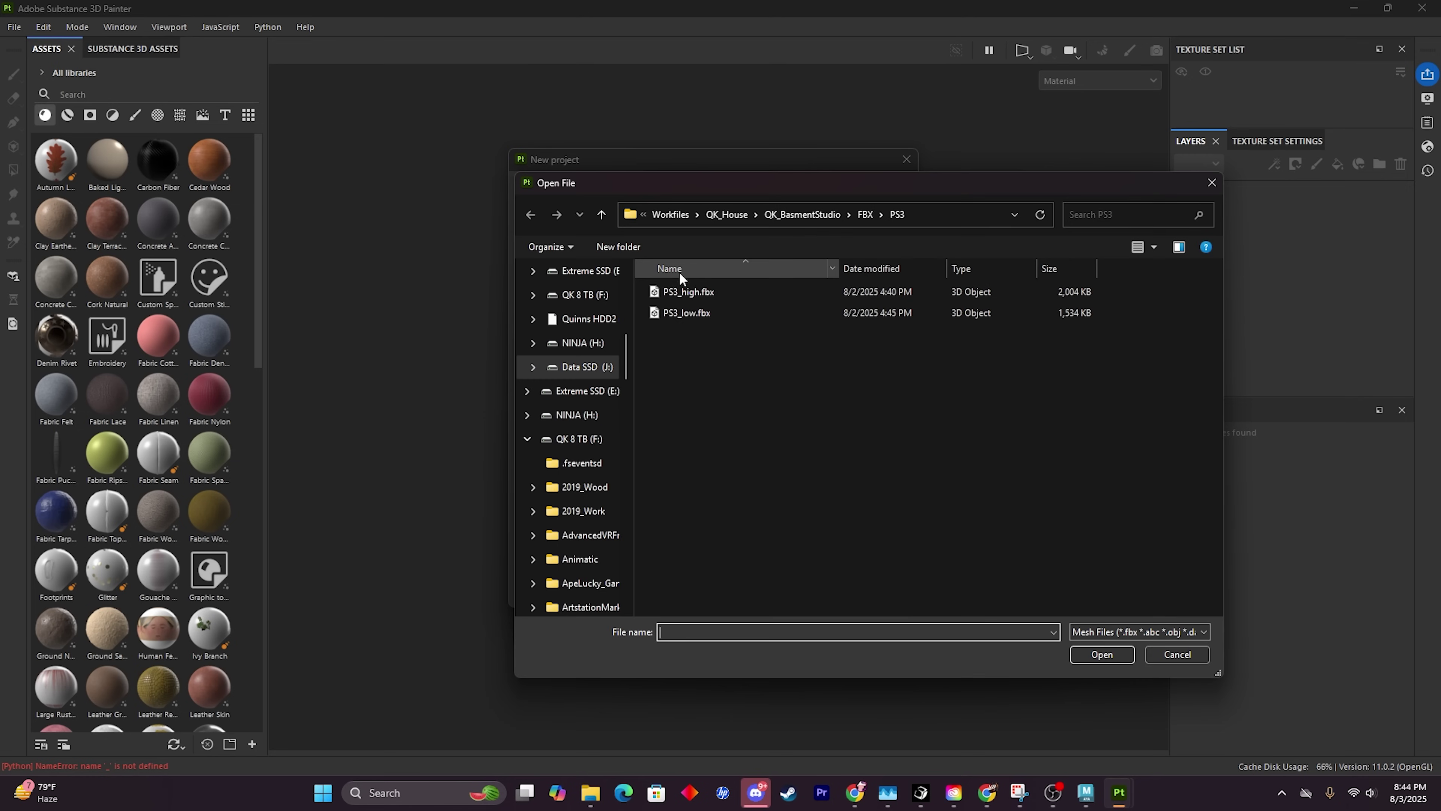
{"action": "left_click", "coordinate": [797, 216]}
{"action": "double_click", "coordinate": [687, 416]}
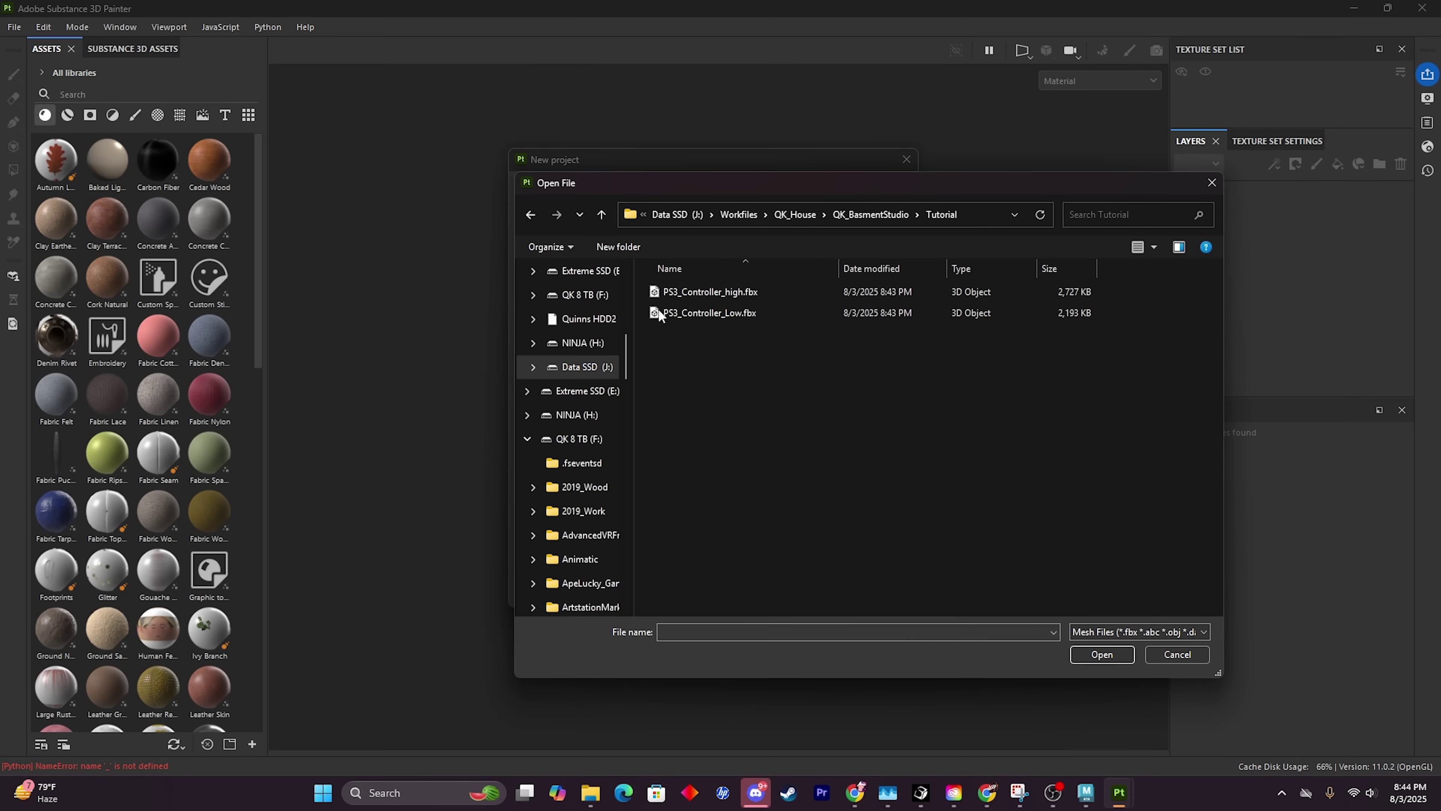
{"action": "left_click", "coordinate": [737, 312]}
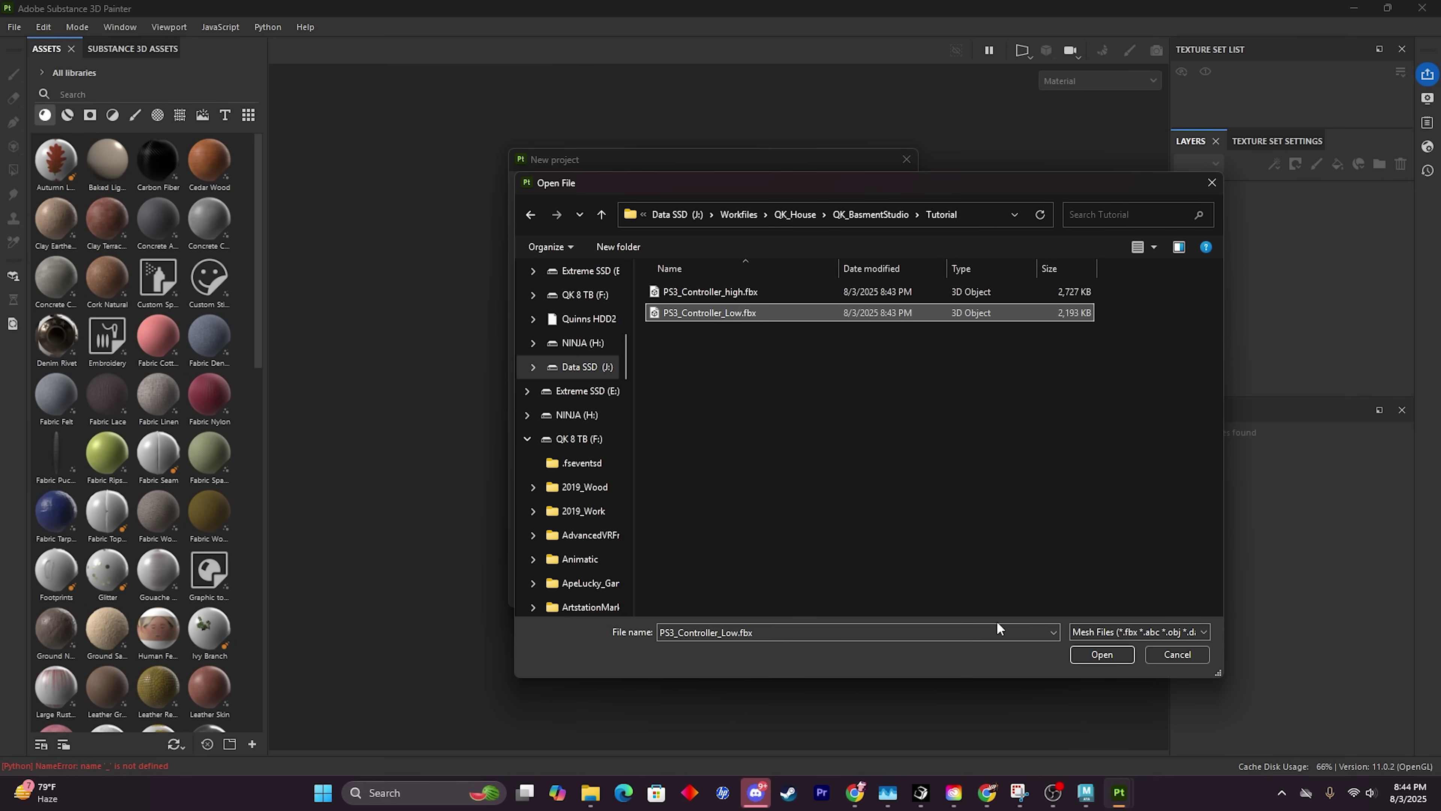
{"action": "left_click", "coordinate": [1103, 655]}
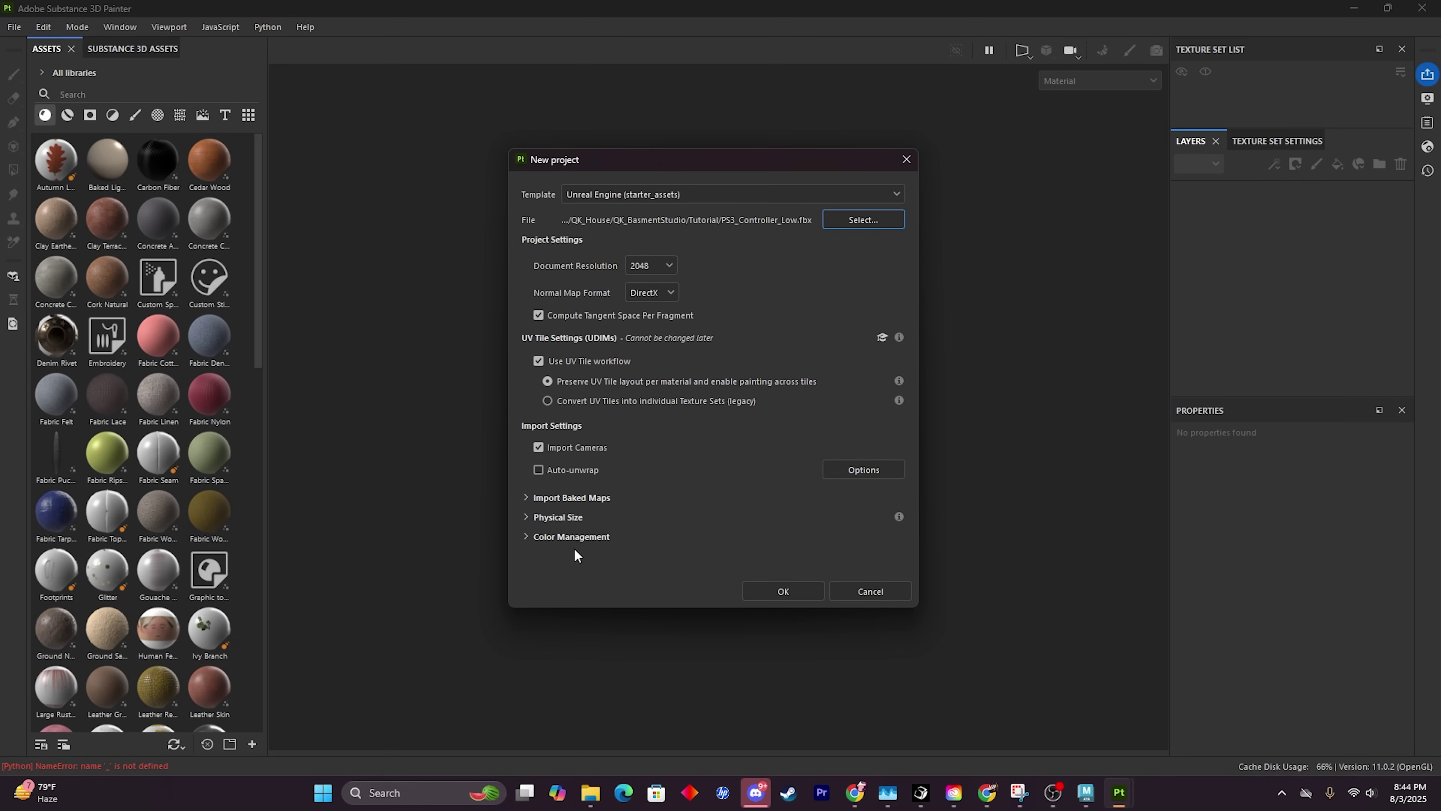
{"action": "left_click", "coordinate": [772, 591]}
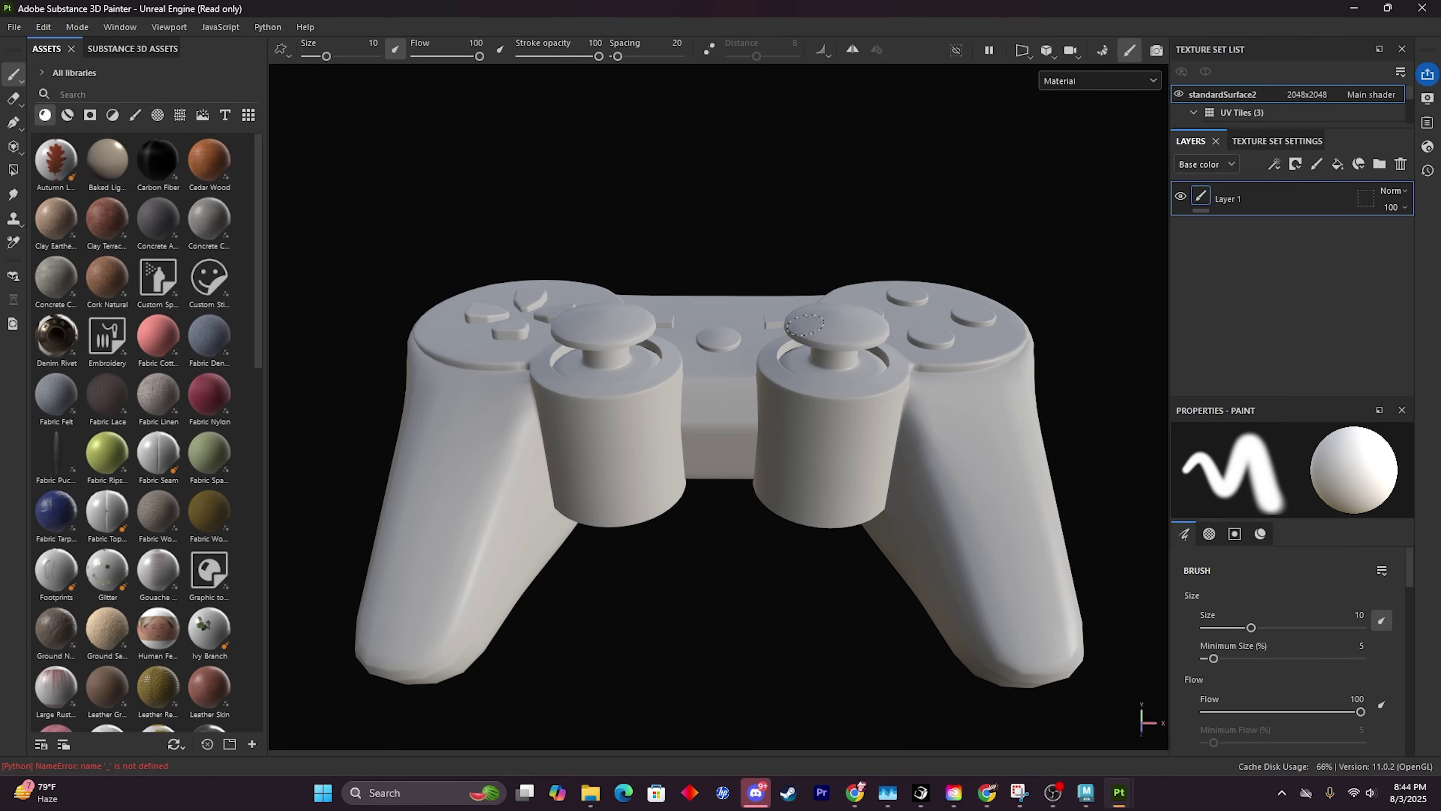
{"action": "mouse_move", "coordinate": [689, 410]}
{"action": "left_mouse_down", "text": "alt"}
{"action": "mouse_move", "coordinate": [762, 299]}
{"action": "mouse_move", "coordinate": [936, 238]}
{"action": "left_mouse_up", "text": "alt"}
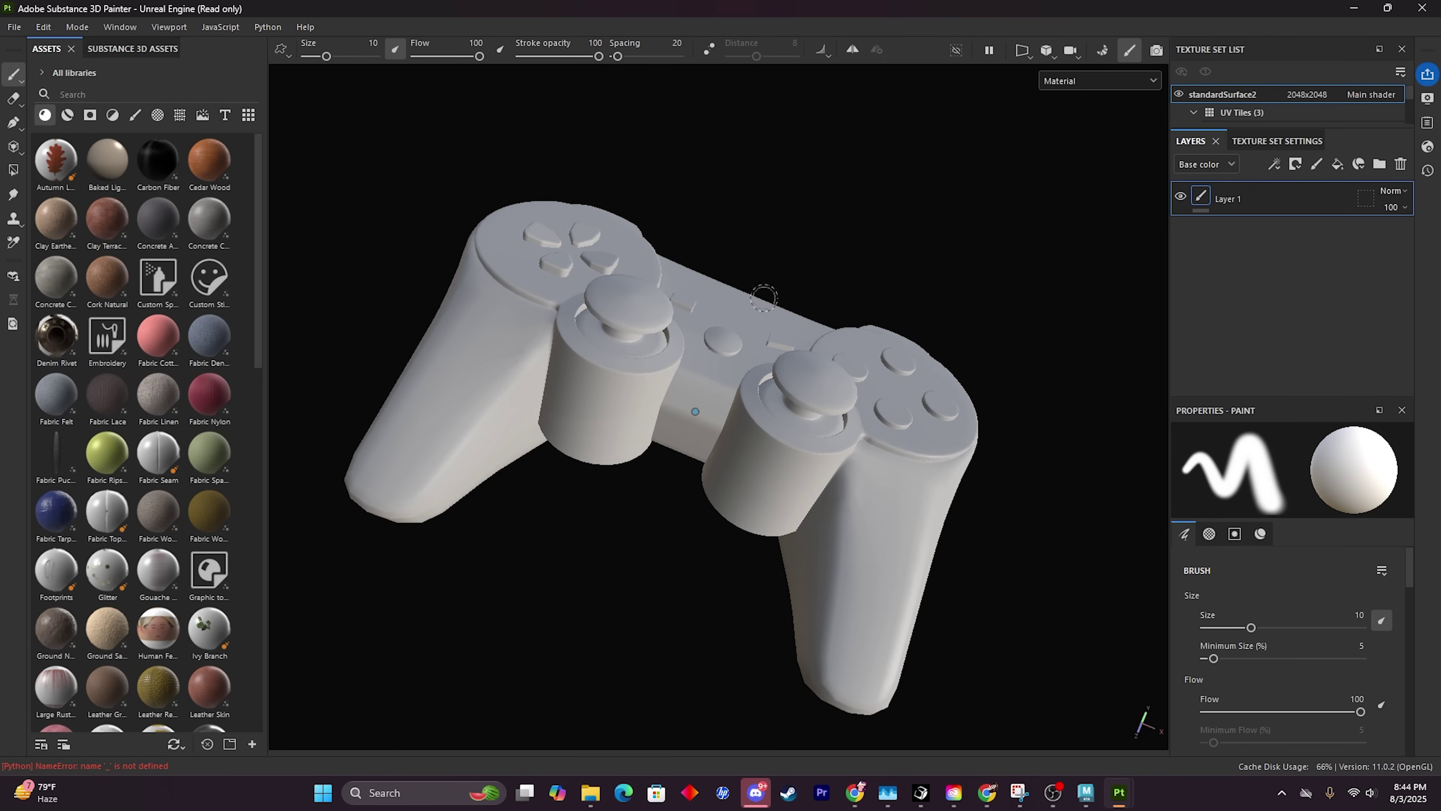
Change the environment map in the display settings to Studio 05.
{"action": "left_click", "coordinate": [1430, 98]}
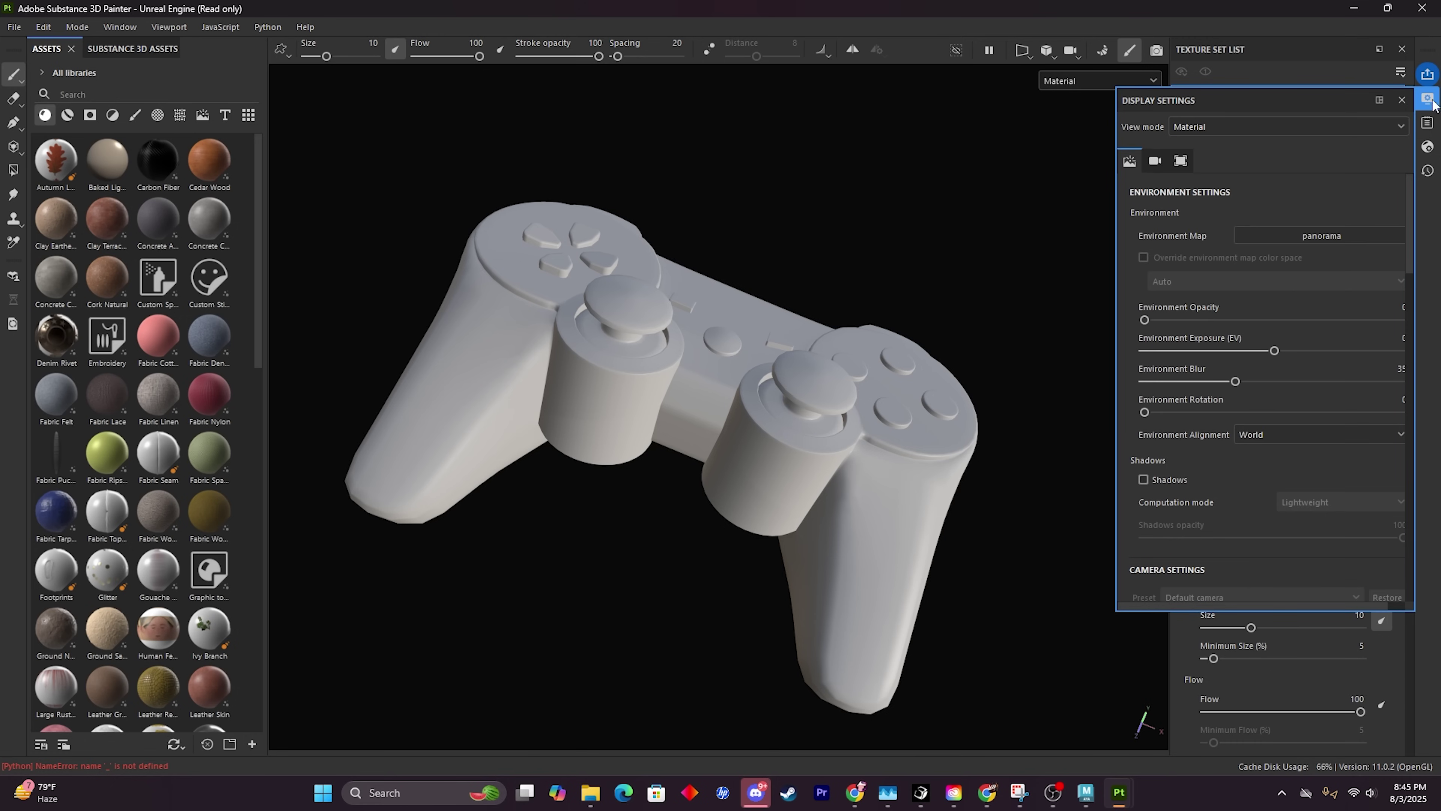
{"action": "left_click", "coordinate": [1324, 237]}
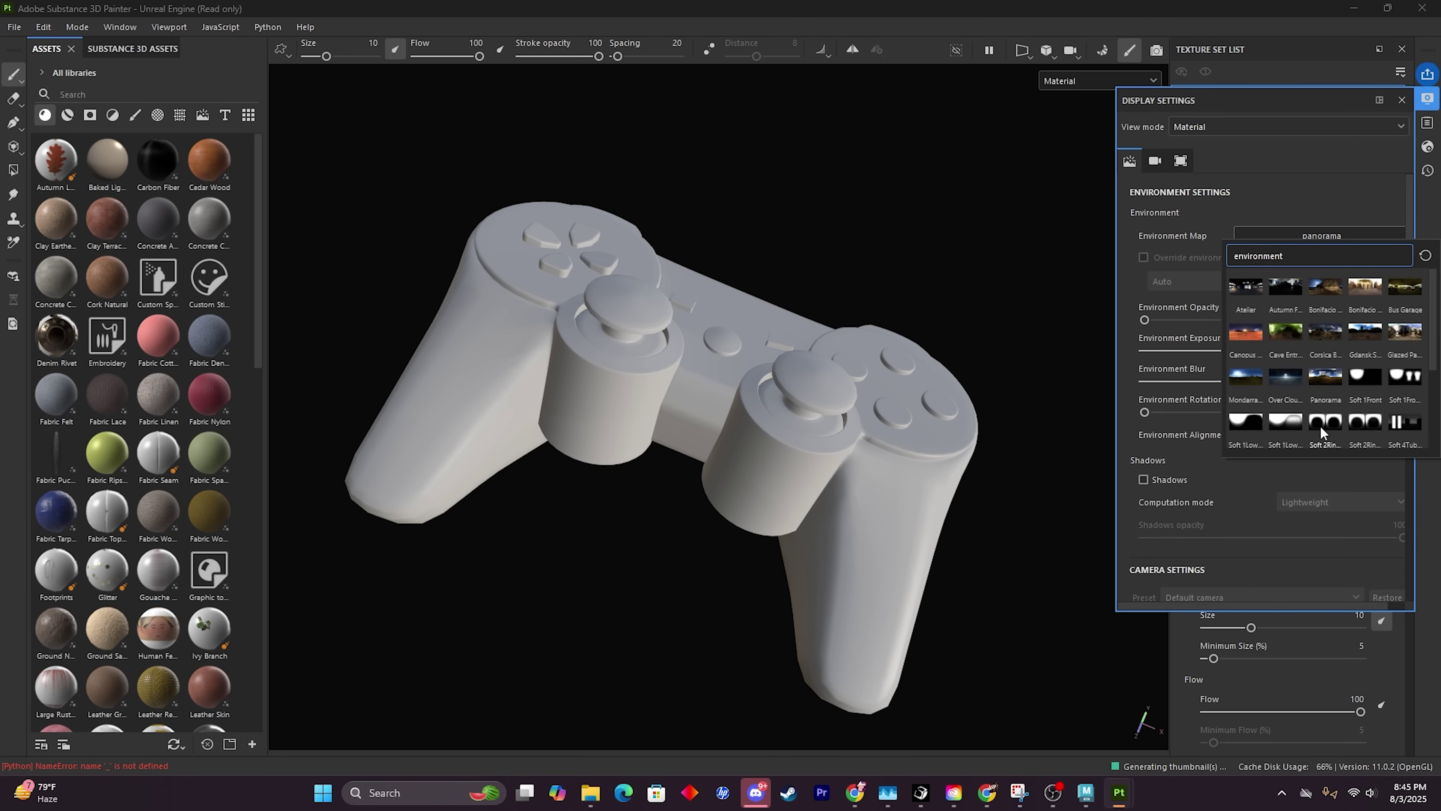
{"action": "left_click", "coordinate": [925, 282]}
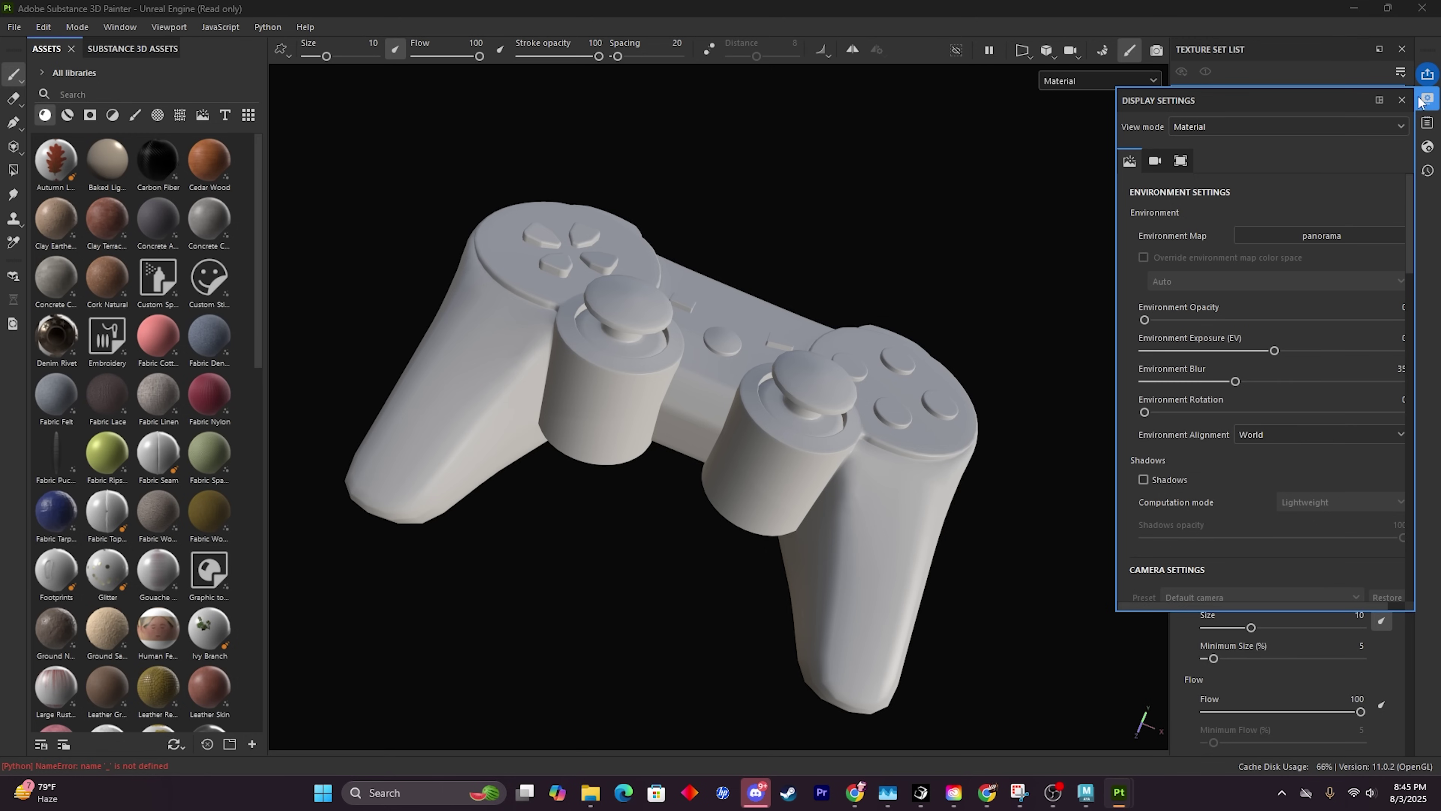
{"action": "left_click", "coordinate": [1307, 241]}
{"action": "scroll", "coordinate": [1241, 326], "scroll_direction": "down", "scroll_amount": 5}
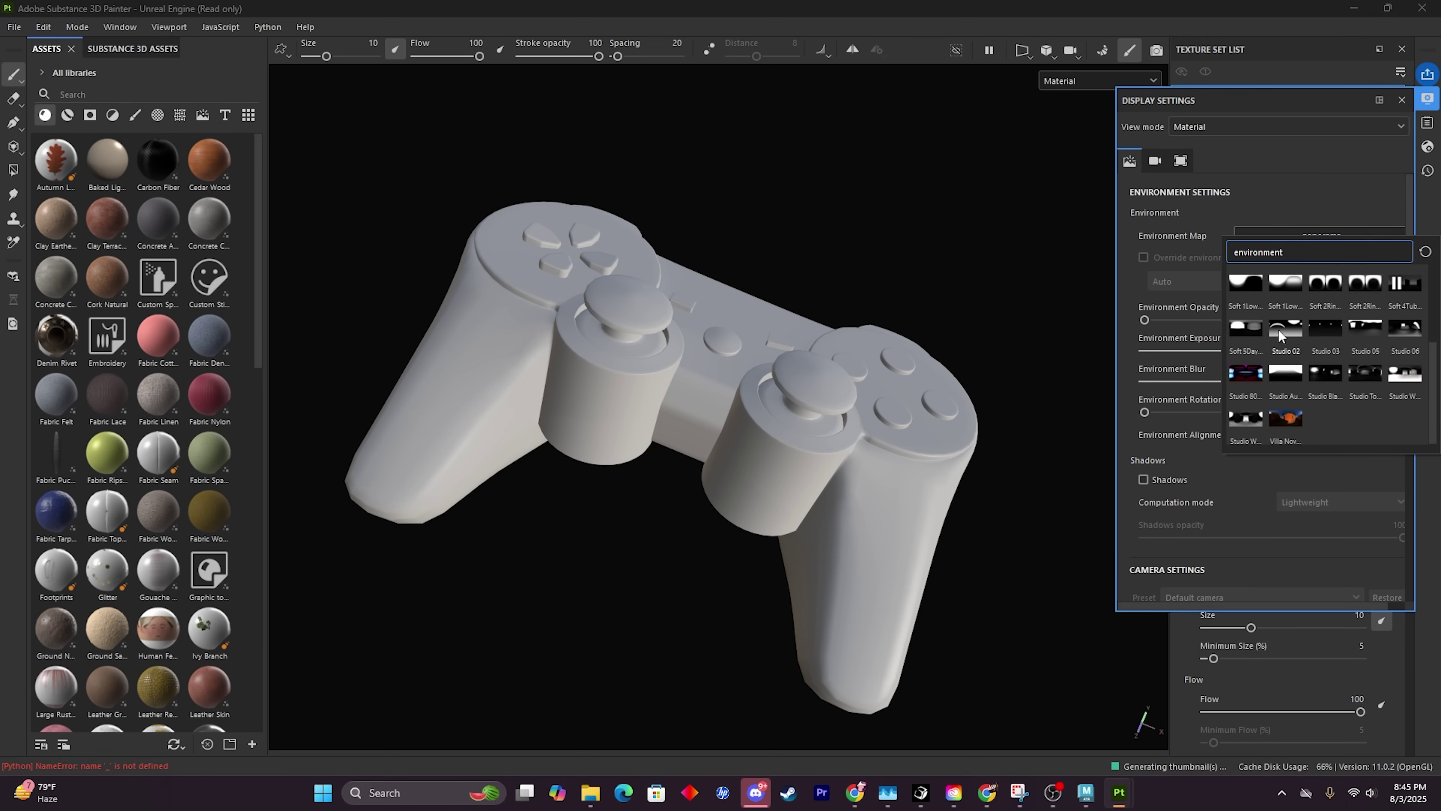
{"action": "left_click", "coordinate": [1363, 329]}
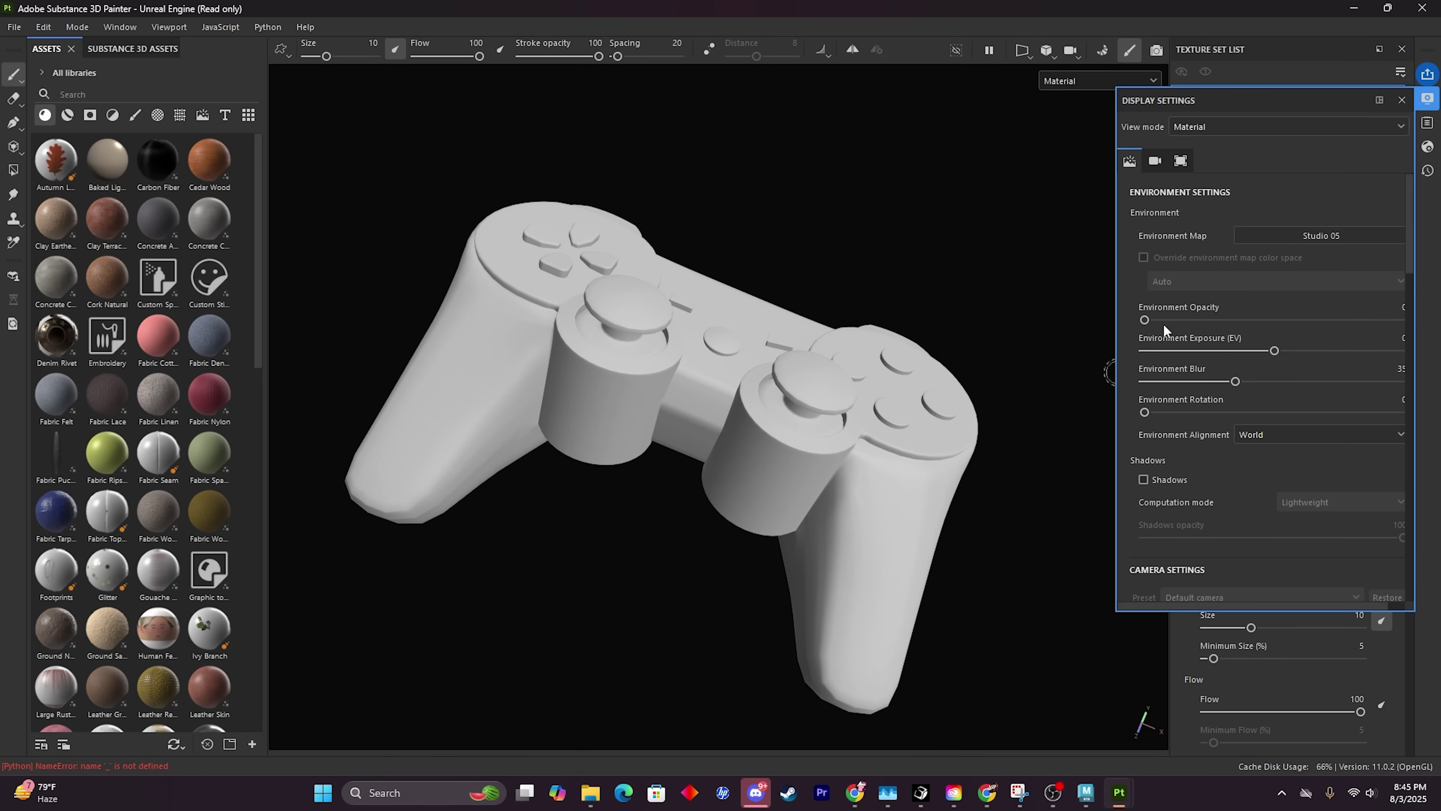
Set the environment opacity to about 83 and blur to about 78, and align the environment to Camera.
{"action": "left_click_drag", "start_coordinate": [1163, 326], "coordinate": [1359, 326]}
{"action": "left_click_drag", "start_coordinate": [1235, 381], "coordinate": [1344, 380]}
{"action": "left_click", "coordinate": [1266, 435]}
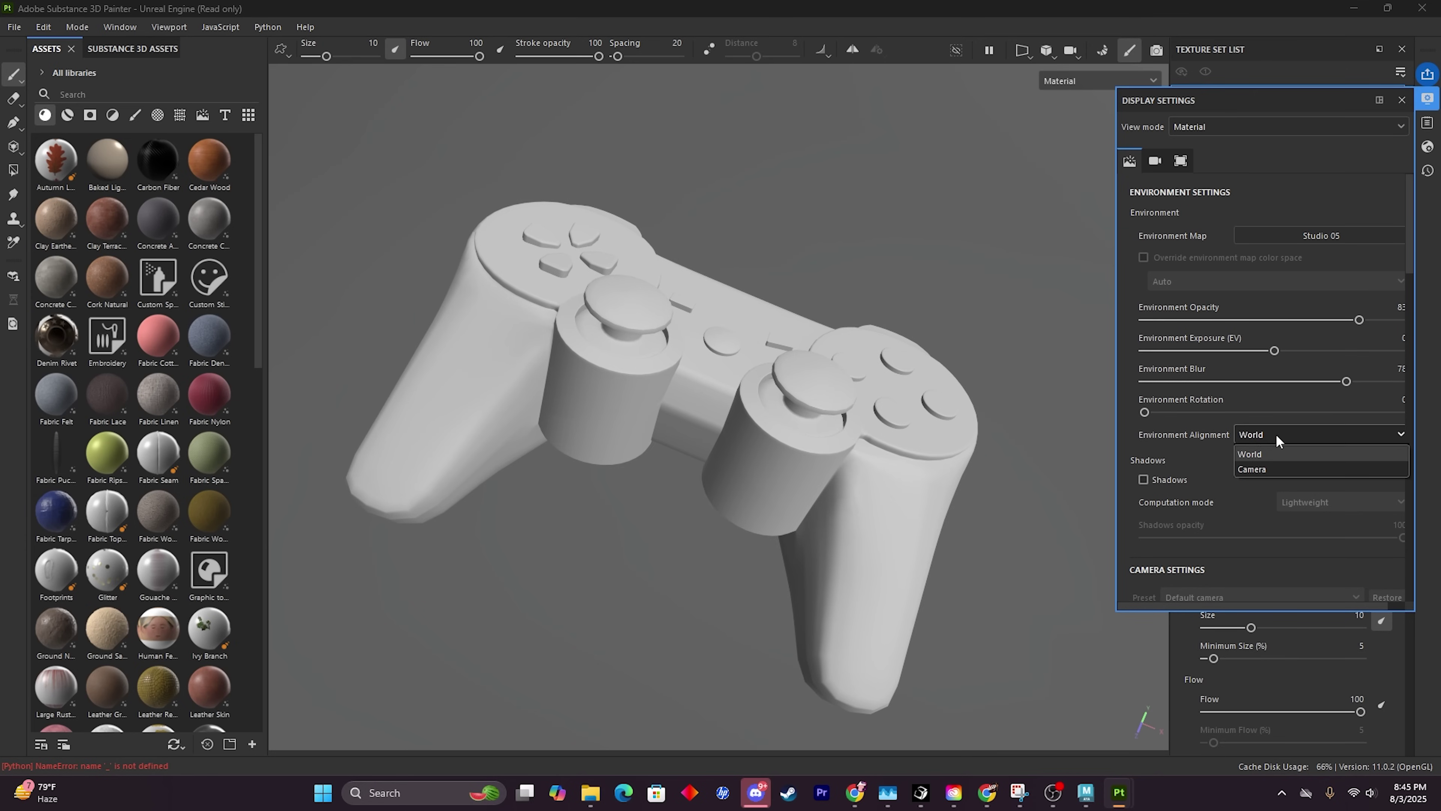
{"action": "left_click", "coordinate": [1277, 466]}
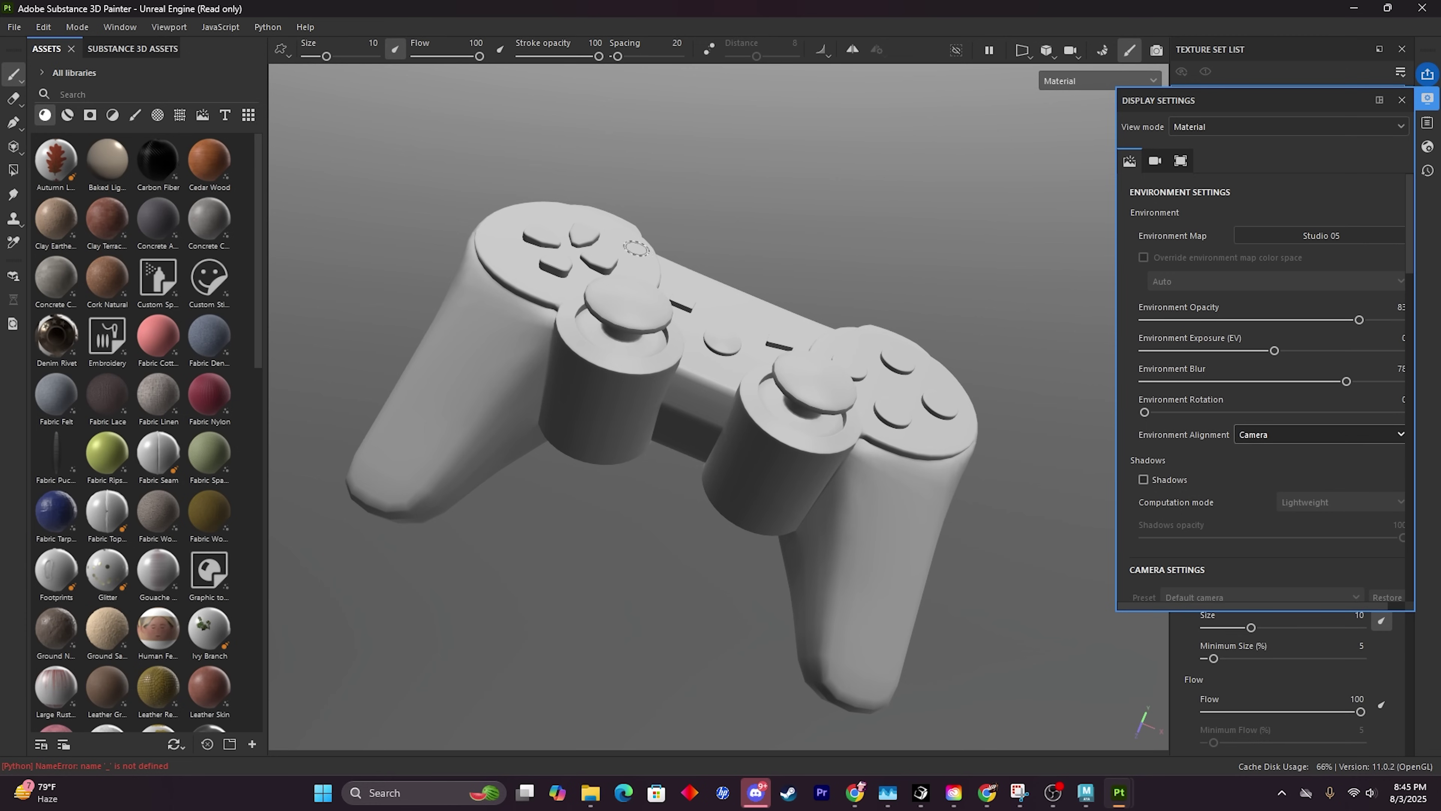
Rotate the environment lighting to about 301 and check the shading on the controller from several angles.
{"action": "right_click_drag", "start_coordinate": [636, 248], "coordinate": [730, 275], "text": "shift"}
{"action": "mouse_move", "coordinate": [929, 216]}
{"action": "left_mouse_down", "text": "alt"}
{"action": "mouse_move", "coordinate": [724, 206]}
{"action": "mouse_move", "coordinate": [920, 264]}
{"action": "mouse_move", "coordinate": [991, 358]}
{"action": "mouse_move", "coordinate": [907, 296]}
{"action": "mouse_move", "coordinate": [812, 262]}
{"action": "mouse_move", "coordinate": [660, 283]}
{"action": "mouse_move", "coordinate": [556, 344]}
{"action": "mouse_move", "coordinate": [875, 219]}
{"action": "mouse_move", "coordinate": [727, 180]}
{"action": "mouse_move", "coordinate": [567, 309]}
{"action": "mouse_move", "coordinate": [954, 289]}
{"action": "mouse_move", "coordinate": [1036, 325]}
{"action": "mouse_move", "coordinate": [936, 390]}
{"action": "mouse_move", "coordinate": [994, 274]}
{"action": "mouse_move", "coordinate": [926, 382]}
{"action": "mouse_move", "coordinate": [994, 322]}
{"action": "mouse_move", "coordinate": [965, 283]}
{"action": "mouse_move", "coordinate": [878, 322]}
{"action": "left_mouse_up", "text": "alt"}
{"action": "scroll", "coordinate": [878, 322], "scroll_direction": "up", "scroll_amount": 5}
{"action": "scroll", "coordinate": [766, 318], "scroll_direction": "down", "scroll_amount": 5}
{"action": "left_click_drag", "start_coordinate": [766, 318], "coordinate": [796, 277], "text": "alt"}
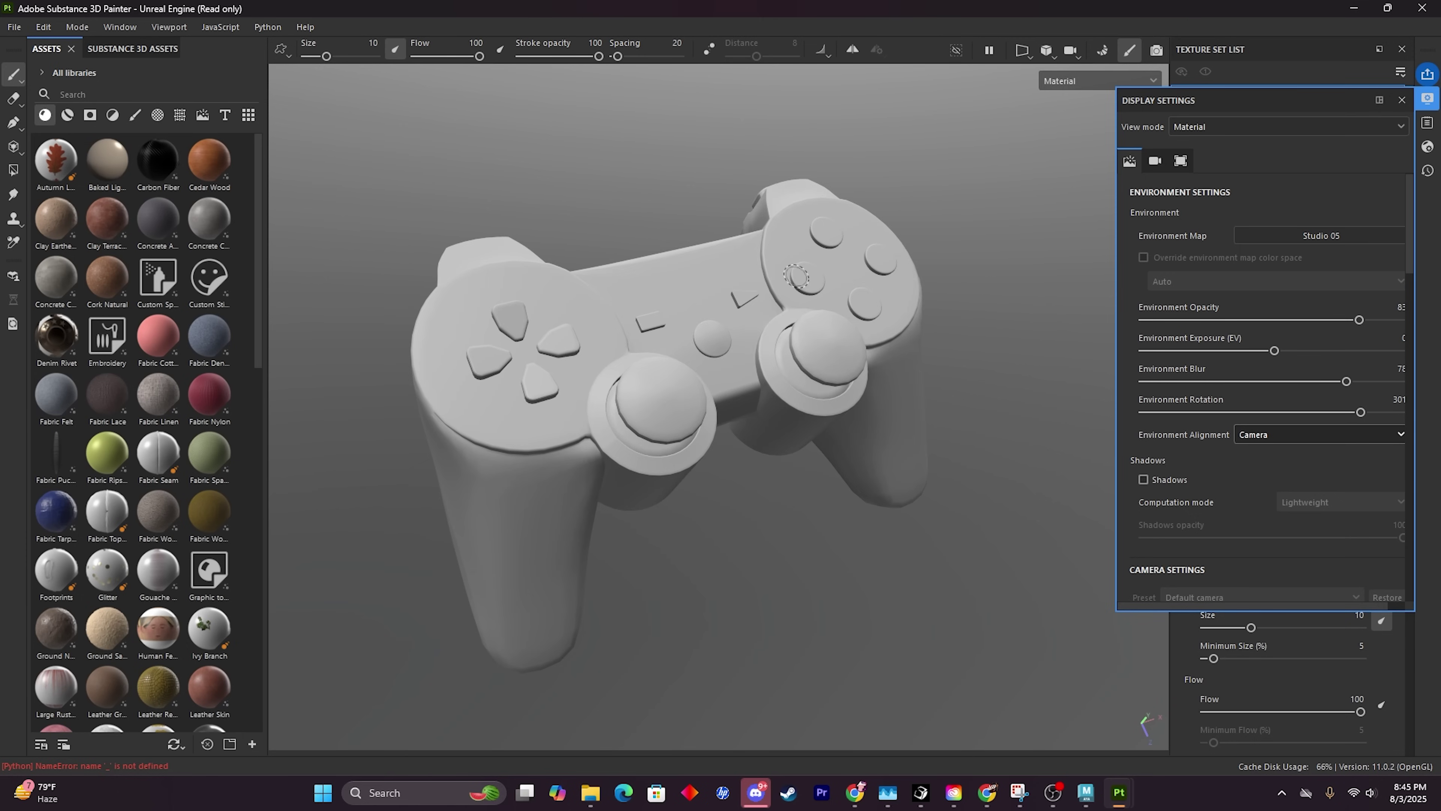
Examine the controller's UV tiles in the 2D and split views, and return to the 3D-only view.
{"action": "key", "text": "F3"}
{"action": "scroll", "coordinate": [871, 335], "scroll_direction": "down", "scroll_amount": 5}
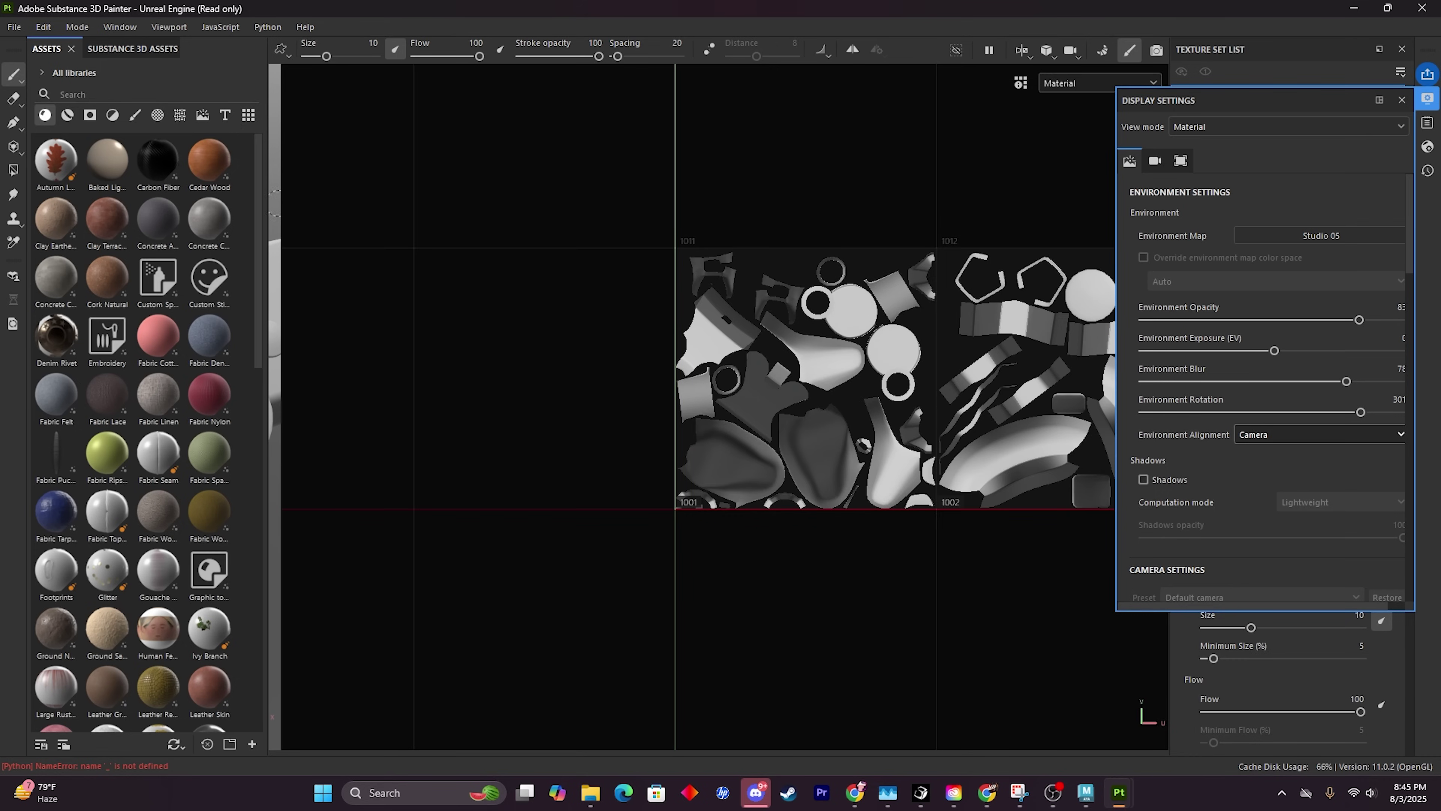
{"action": "key", "text": "F1"}
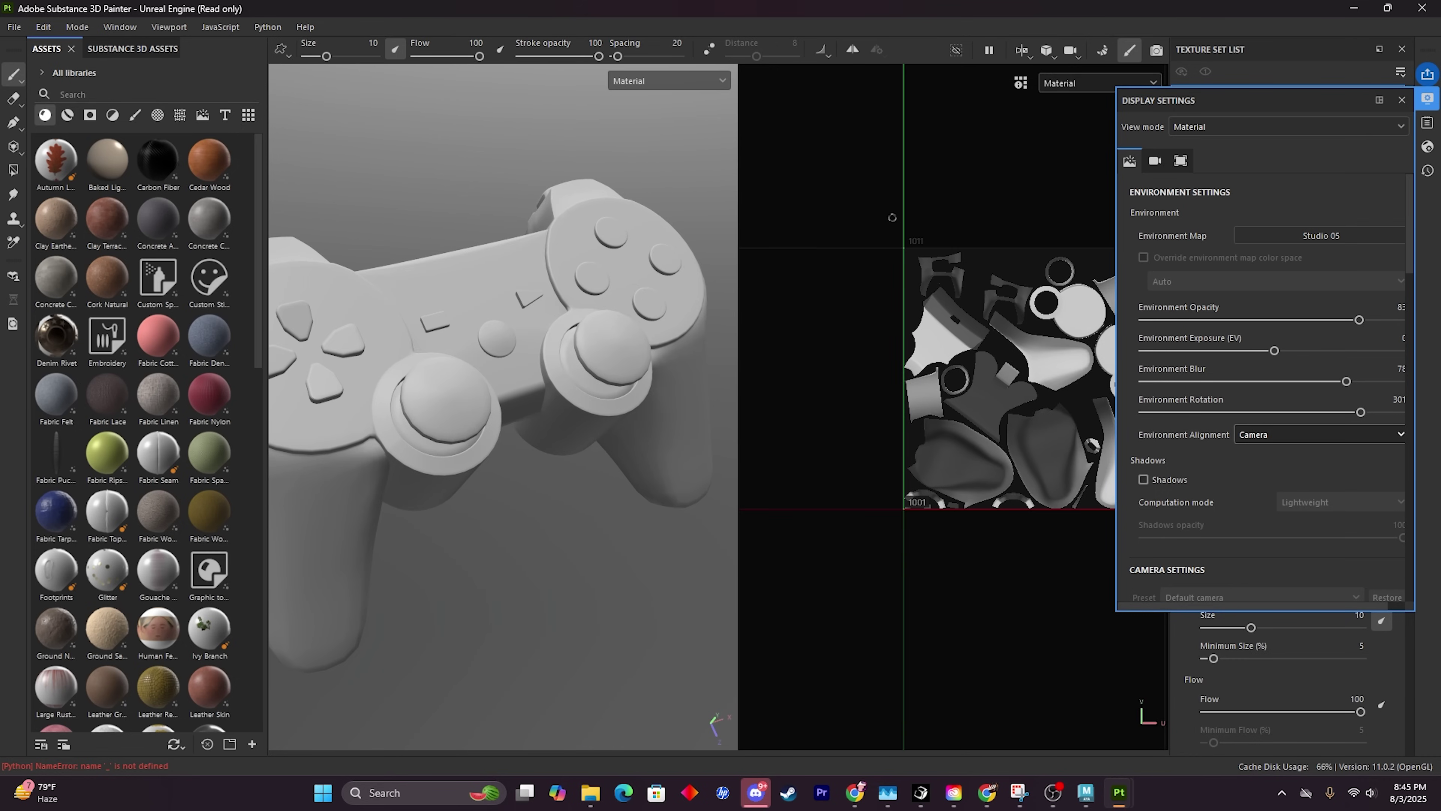
{"action": "key", "text": "F3"}
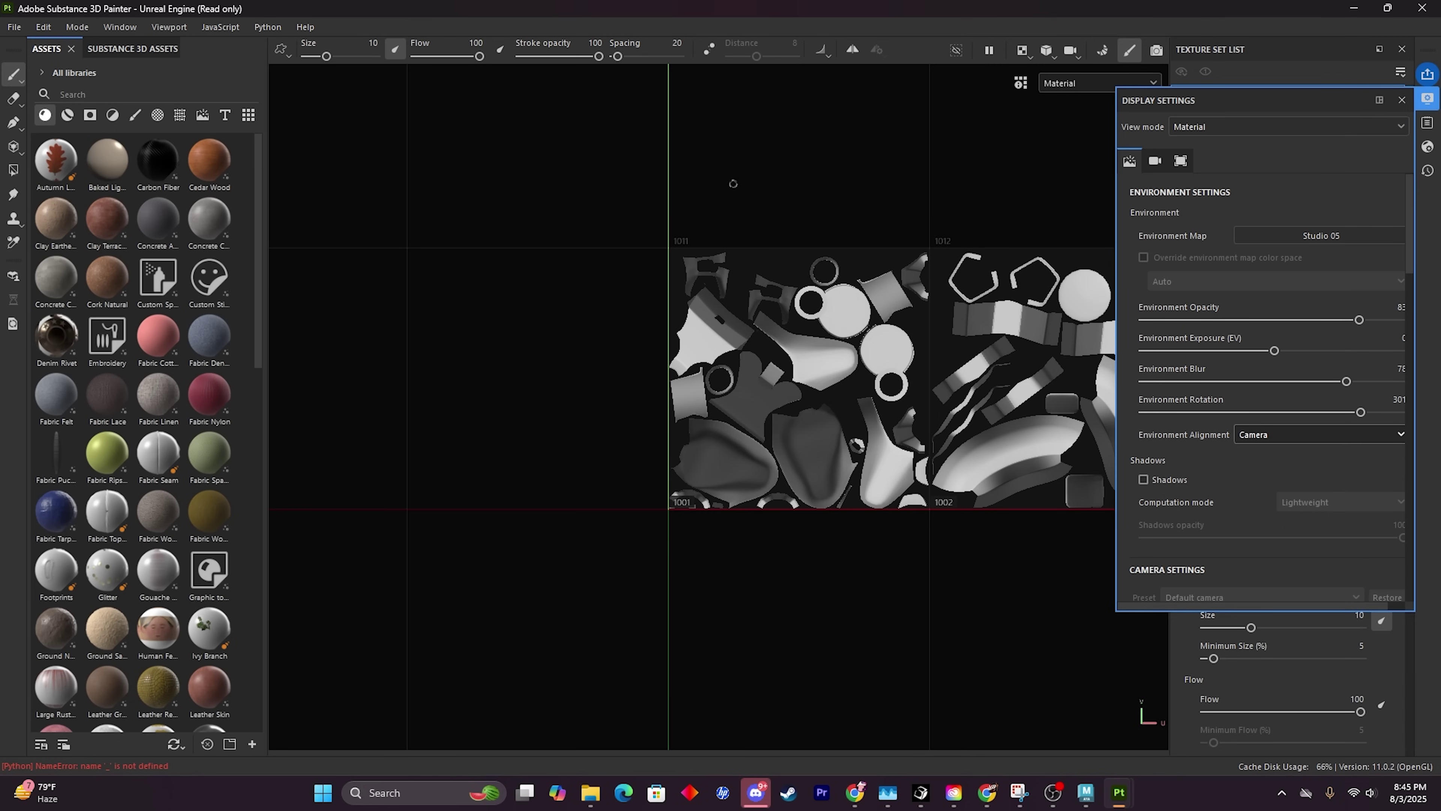
{"action": "key", "text": "F2"}
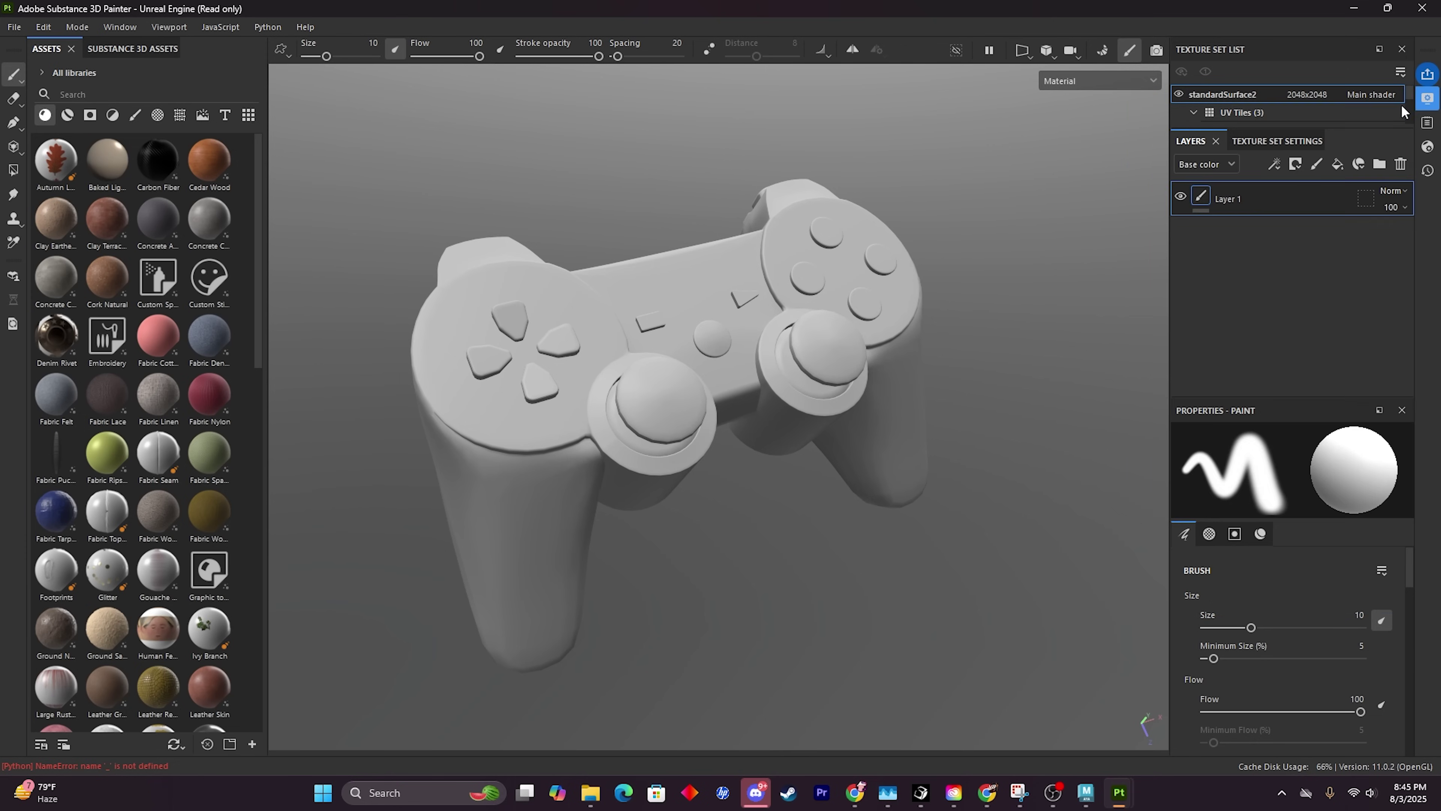
Enter the mesh map baking mode and set the output size to 4096.
{"action": "left_click", "coordinate": [1402, 101]}
{"action": "left_click", "coordinate": [1106, 55]}
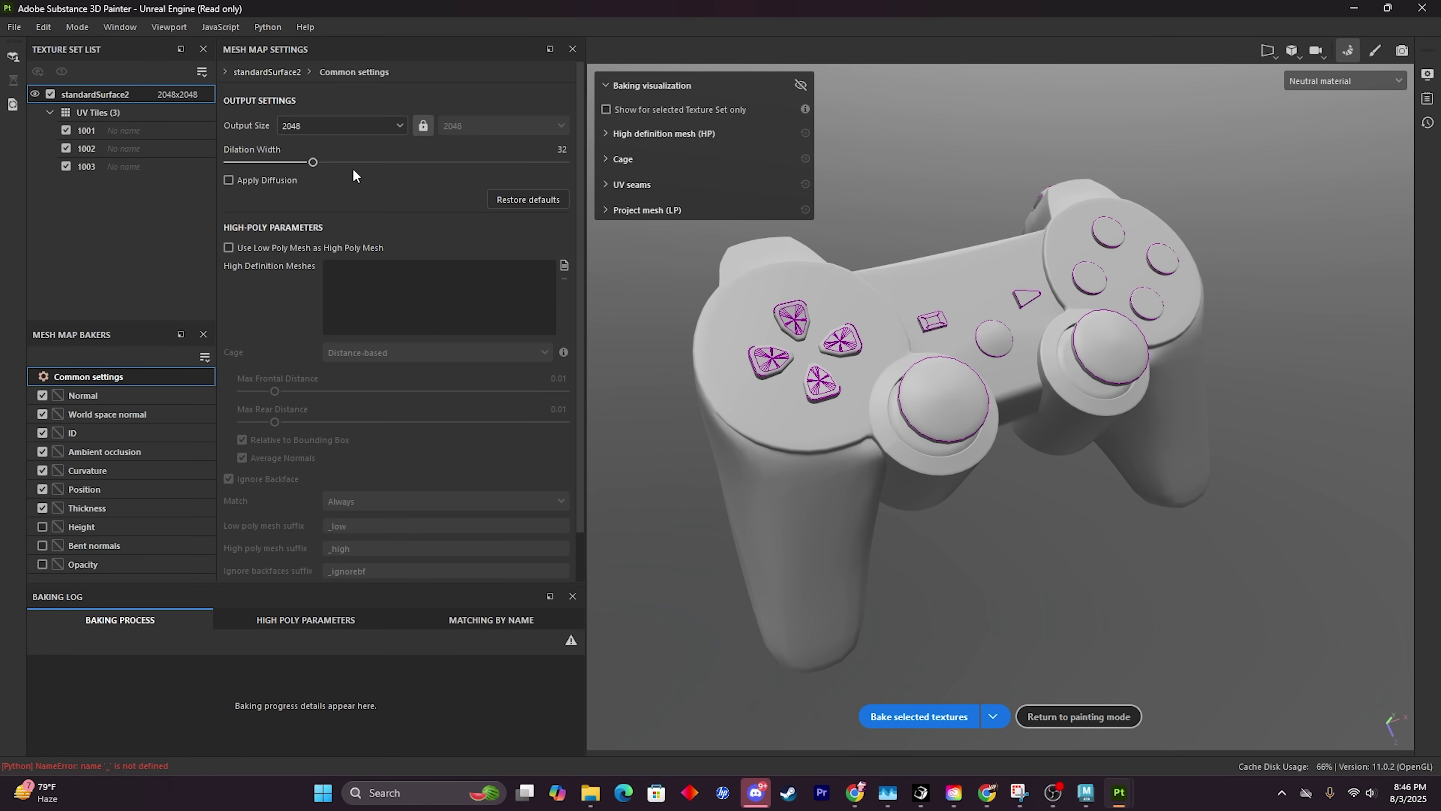
{"action": "left_click", "coordinate": [363, 125]}
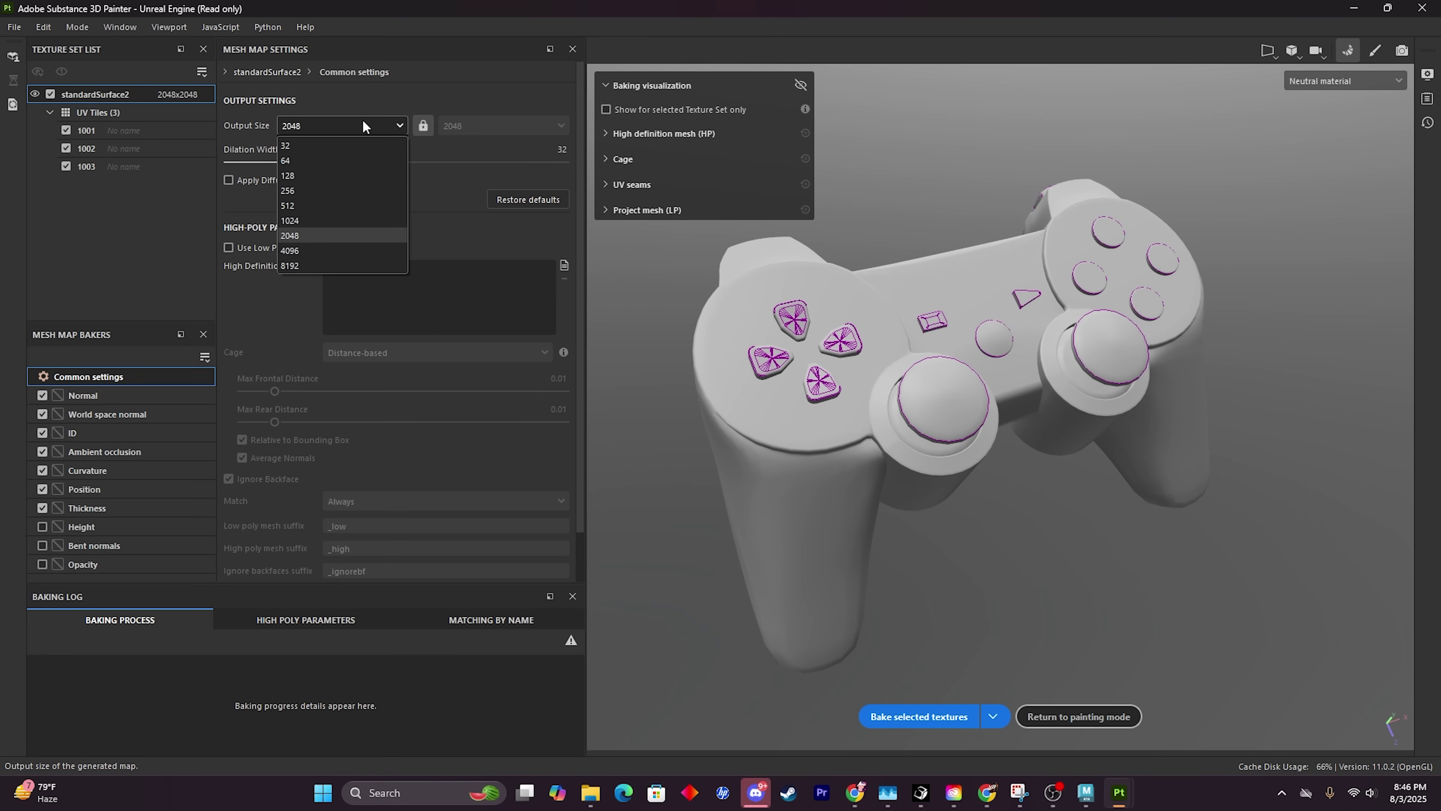
{"action": "left_click", "coordinate": [324, 249]}
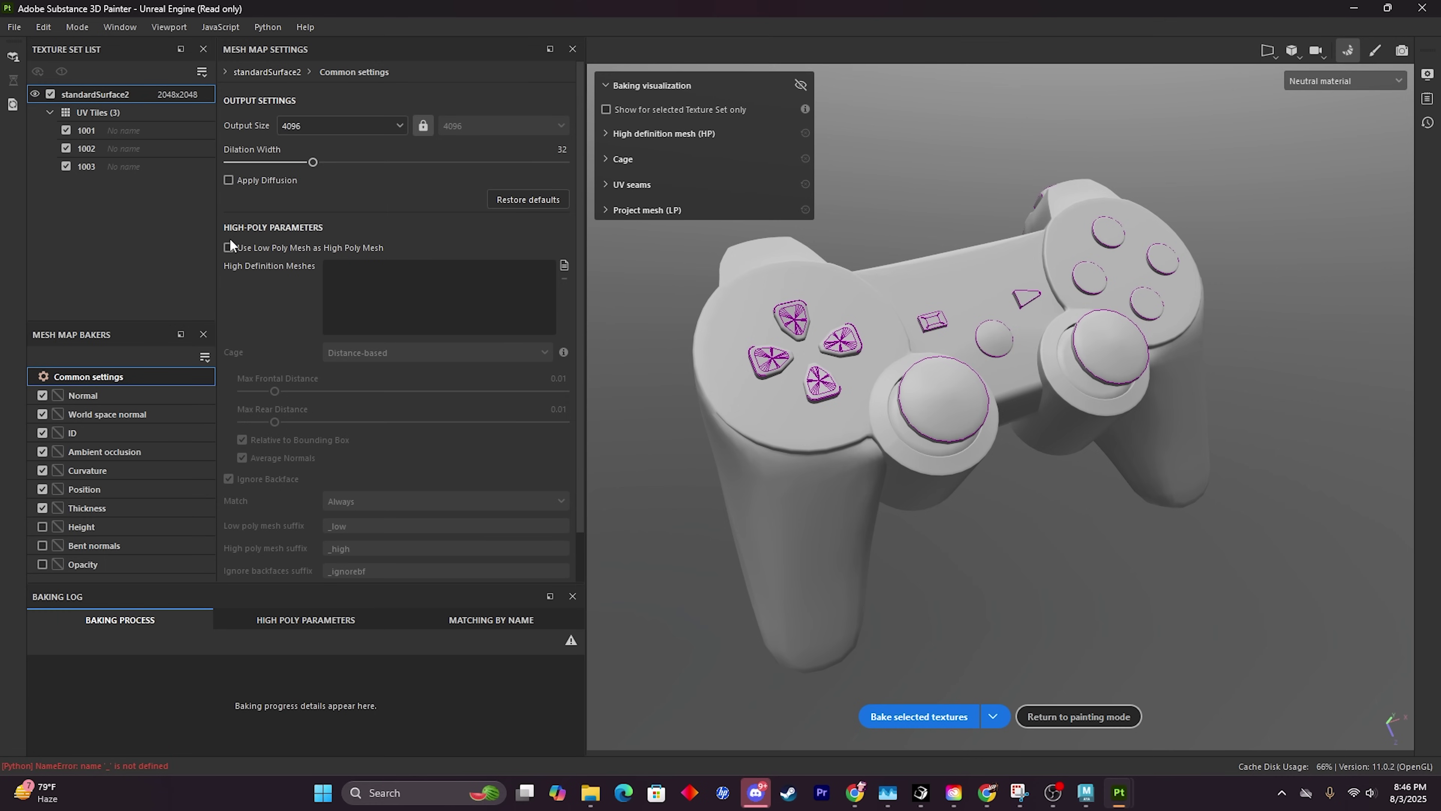
Load PS3_Controller_high.fbx from the Tutorial folder as the high definition mesh and check its overlay on the controller.
{"action": "left_click", "coordinate": [564, 265]}
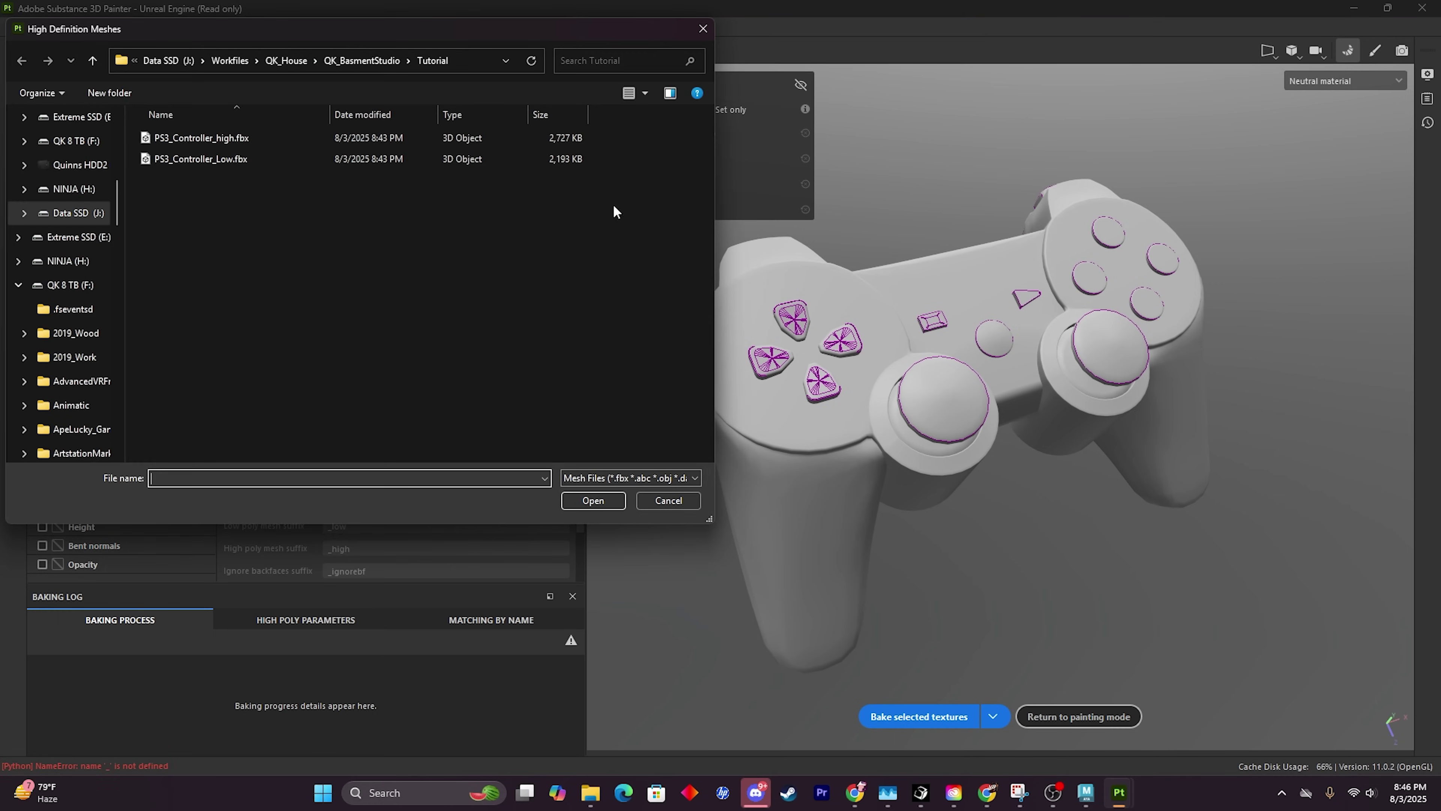
{"action": "double_click", "coordinate": [246, 137]}
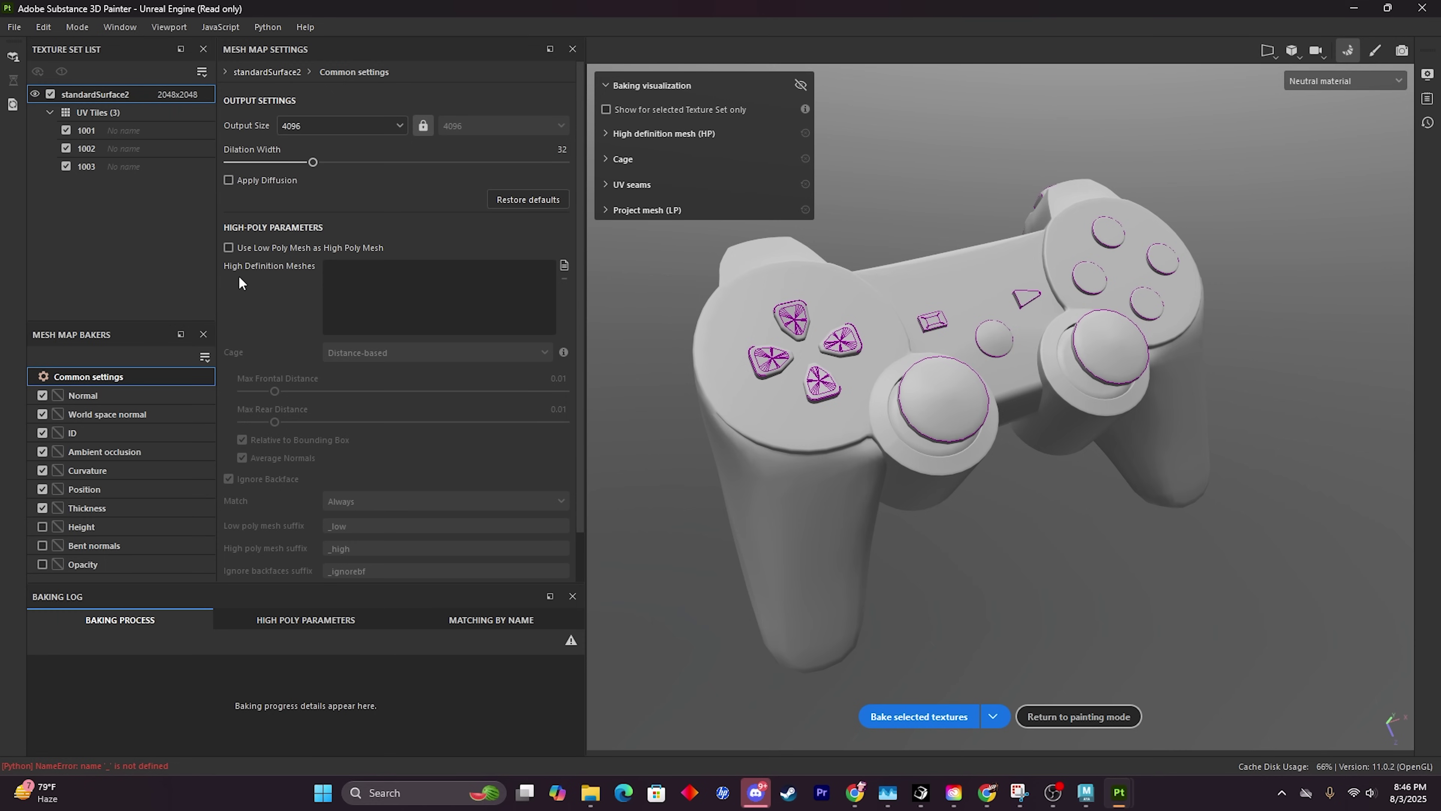
{"action": "left_click", "coordinate": [564, 265]}
{"action": "left_click", "coordinate": [247, 138]}
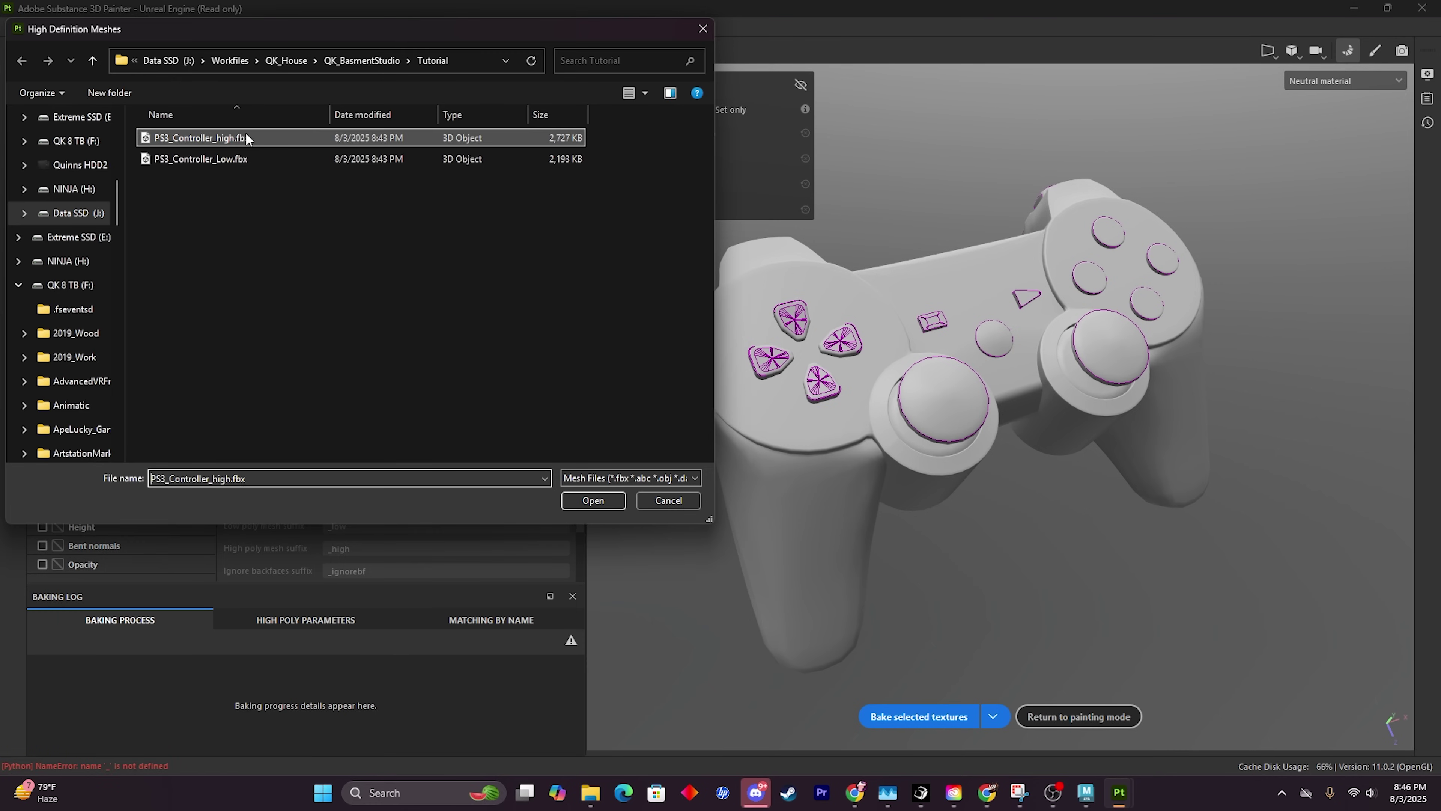
{"action": "left_click", "coordinate": [592, 500]}
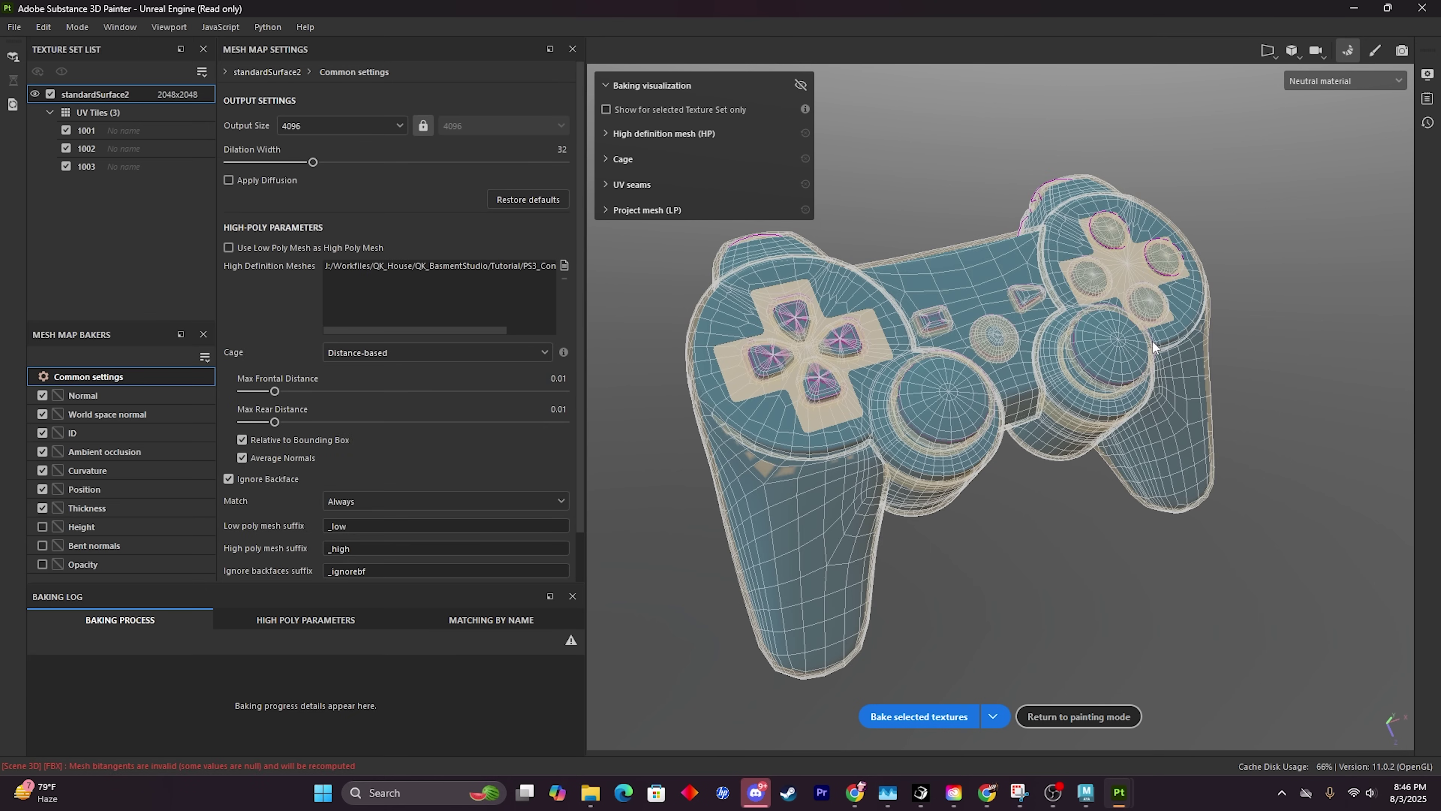
{"action": "left_click_drag", "start_coordinate": [1124, 354], "coordinate": [1011, 296], "text": "alt"}
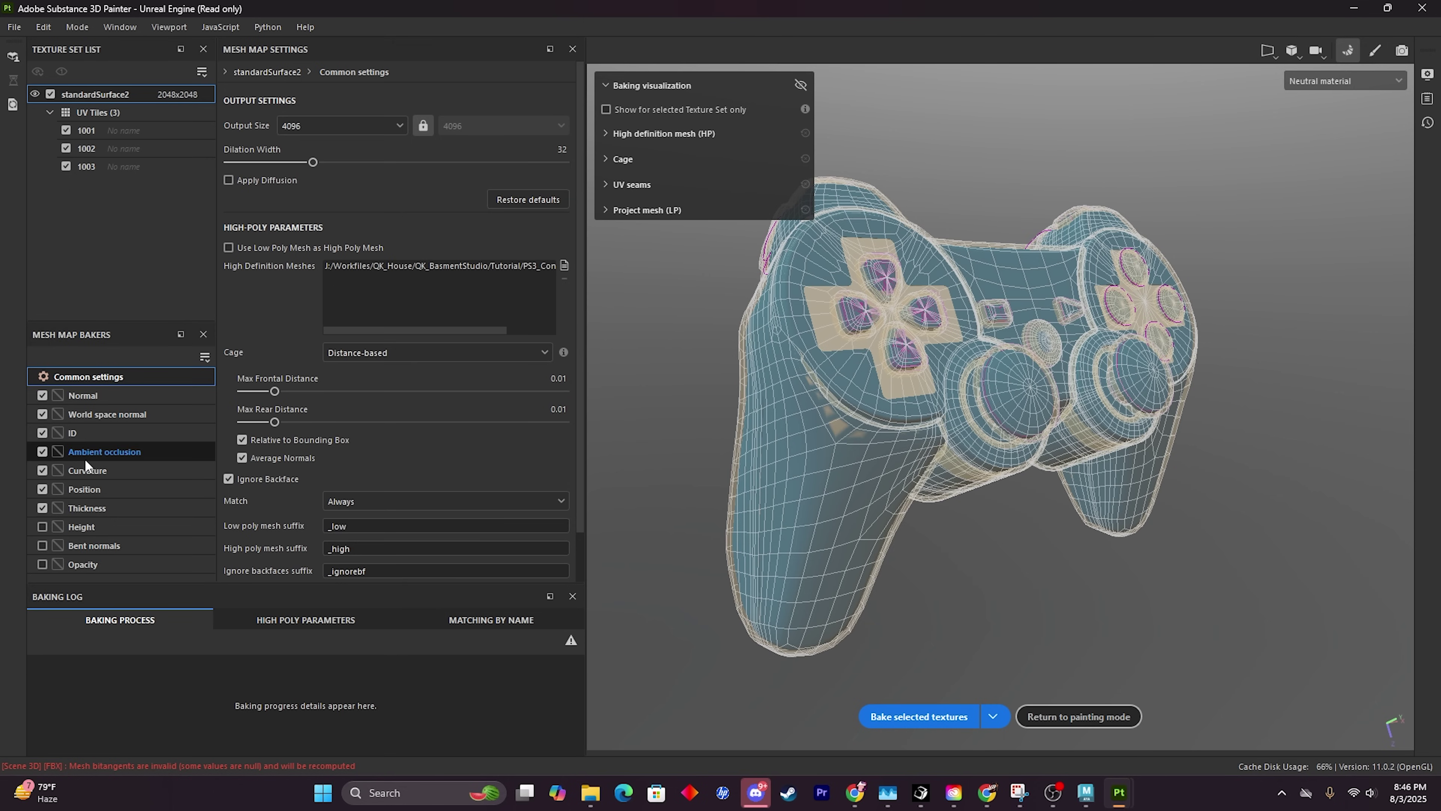
Set the high-poly matching to By Mesh Name and compare the matched low/high pairs with the object names in the Maya Outliner.
{"action": "scroll", "coordinate": [411, 463], "scroll_direction": "down", "scroll_amount": 1}
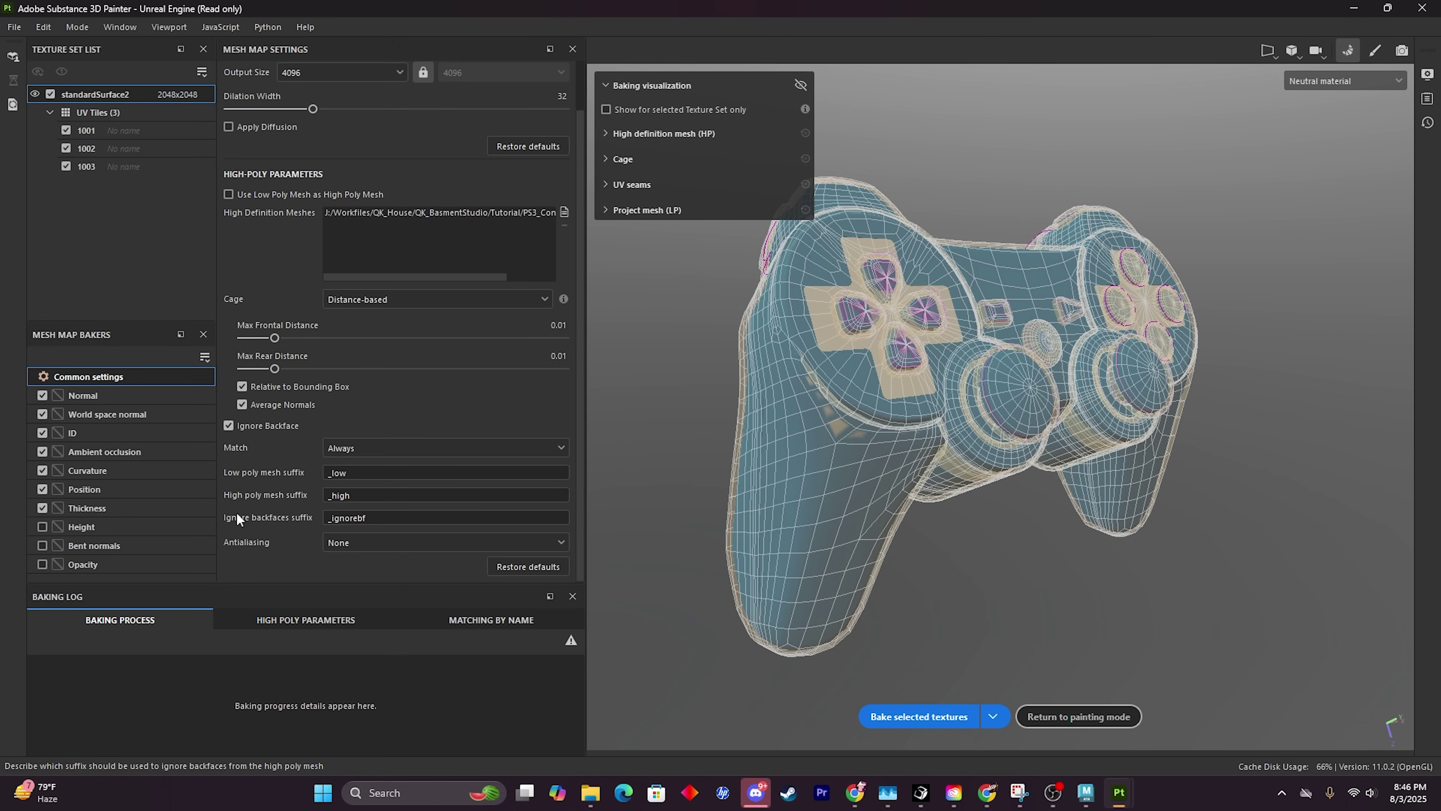
{"action": "left_click", "coordinate": [491, 619]}
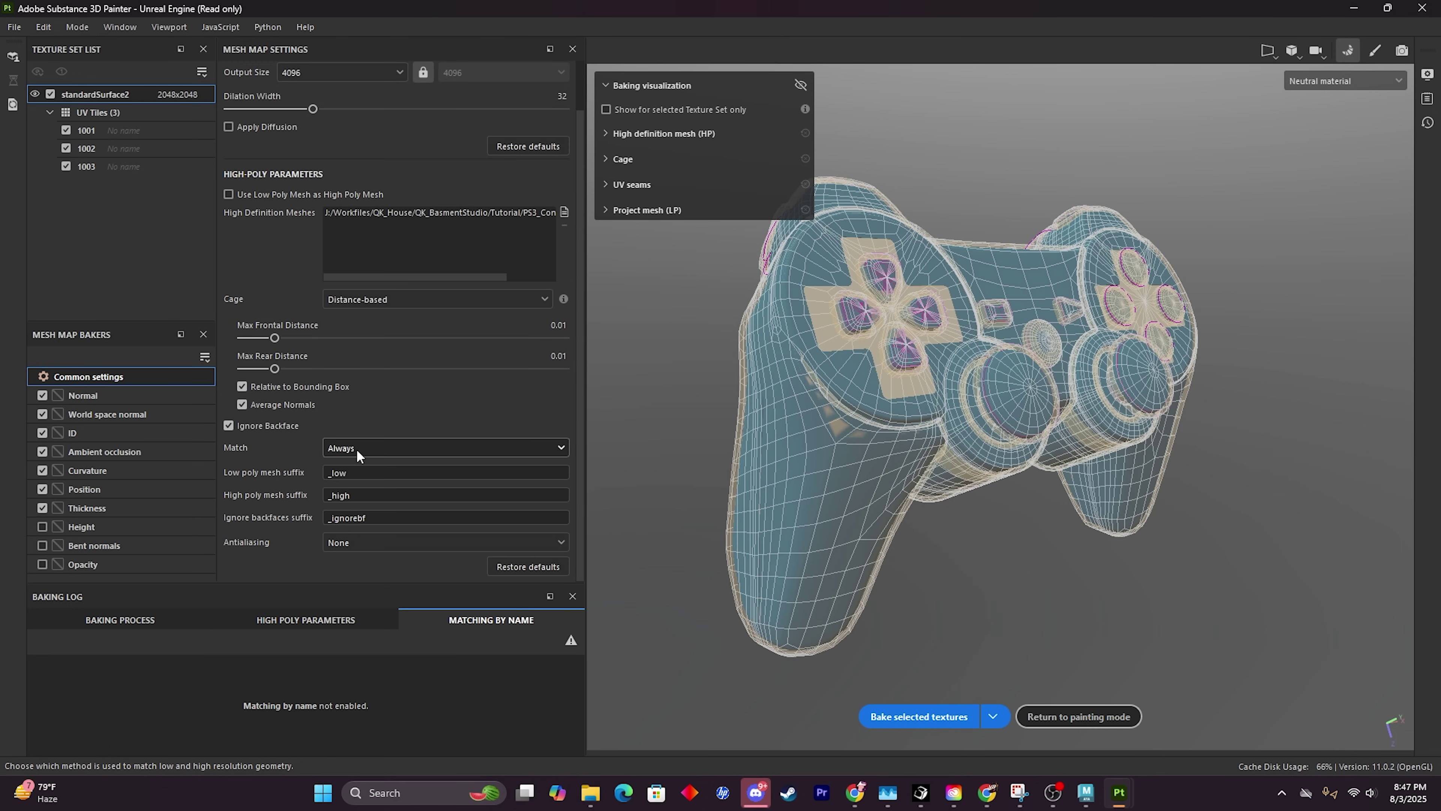
{"action": "left_click", "coordinate": [412, 443]}
{"action": "left_click", "coordinate": [395, 486]}
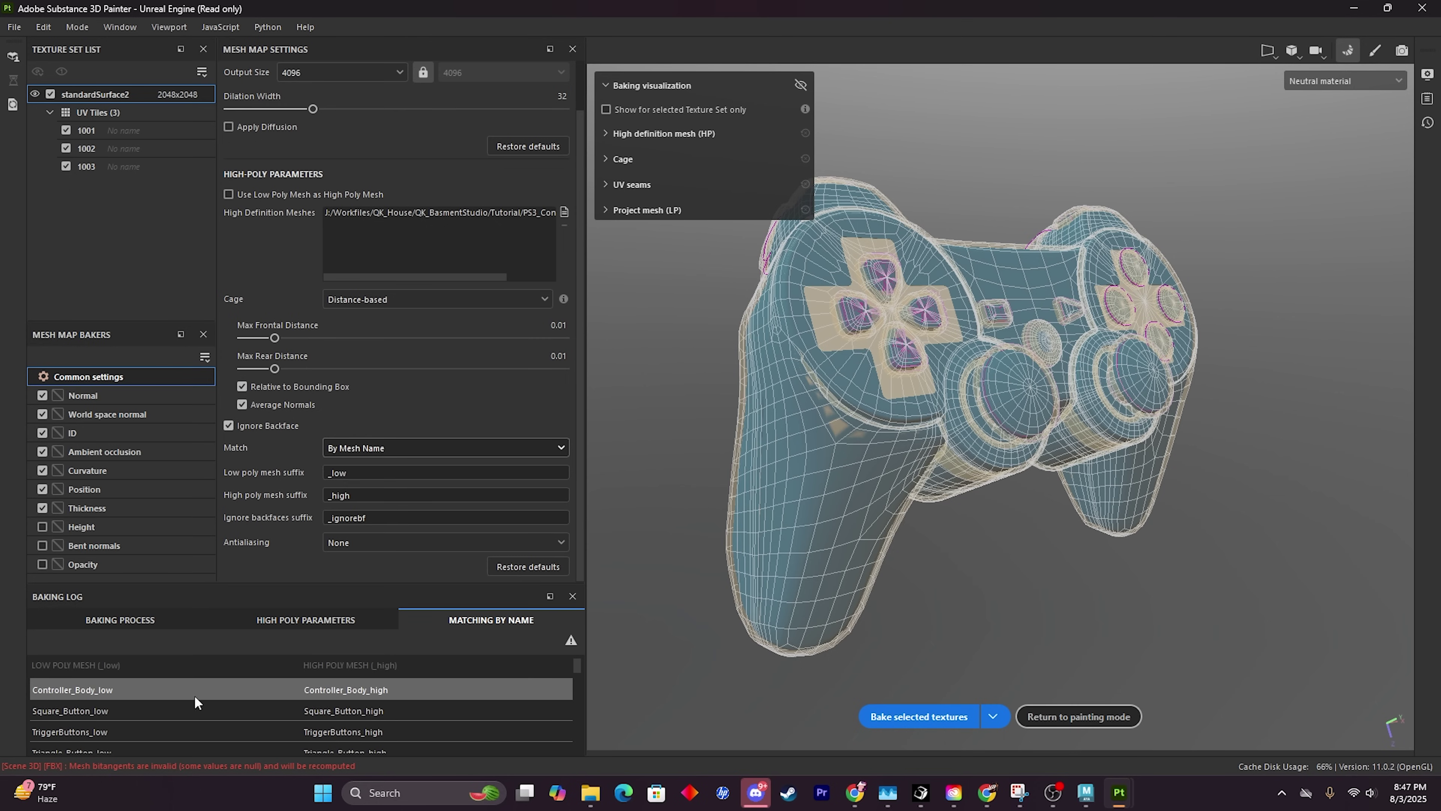
{"action": "left_click", "coordinate": [1088, 799]}
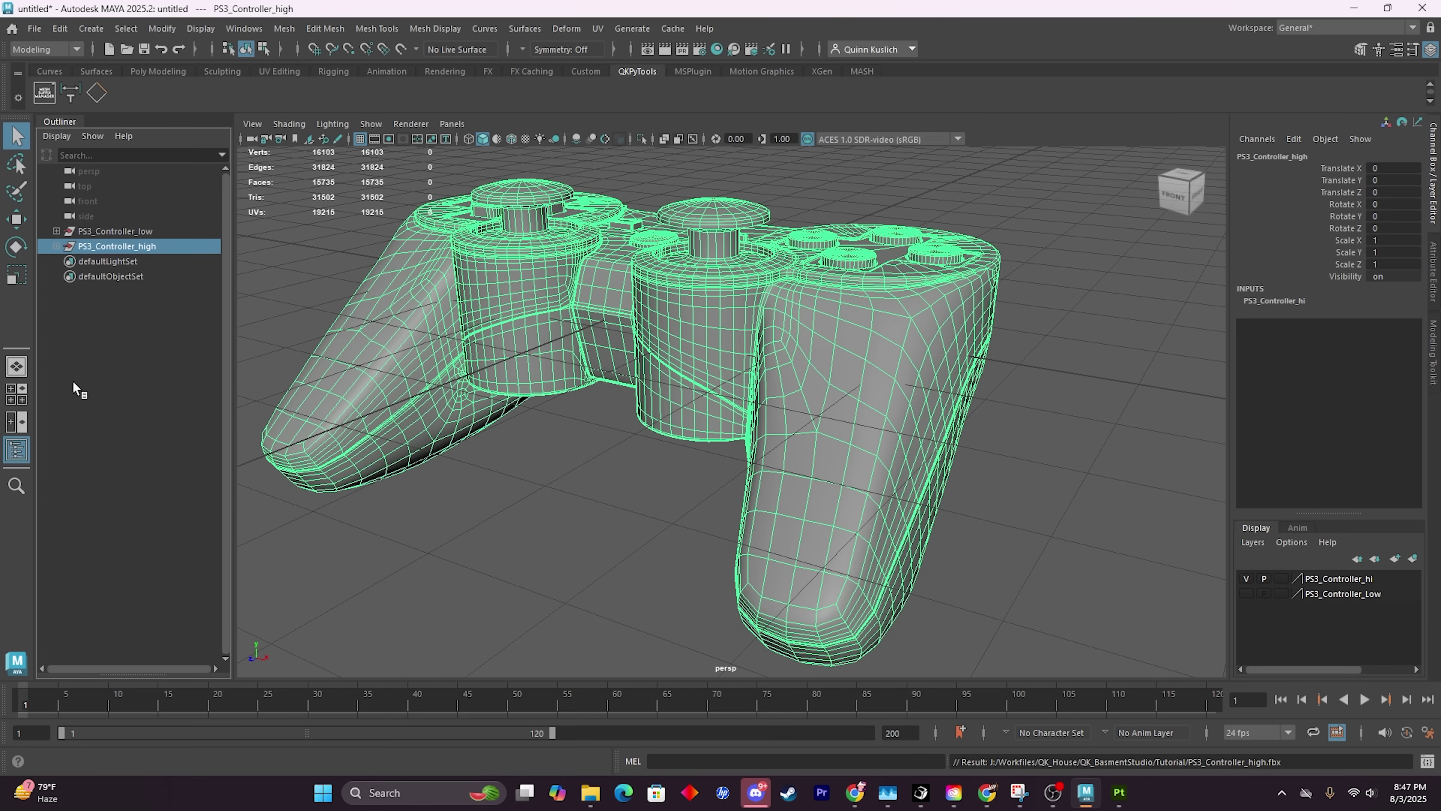
{"action": "left_click", "coordinate": [57, 231]}
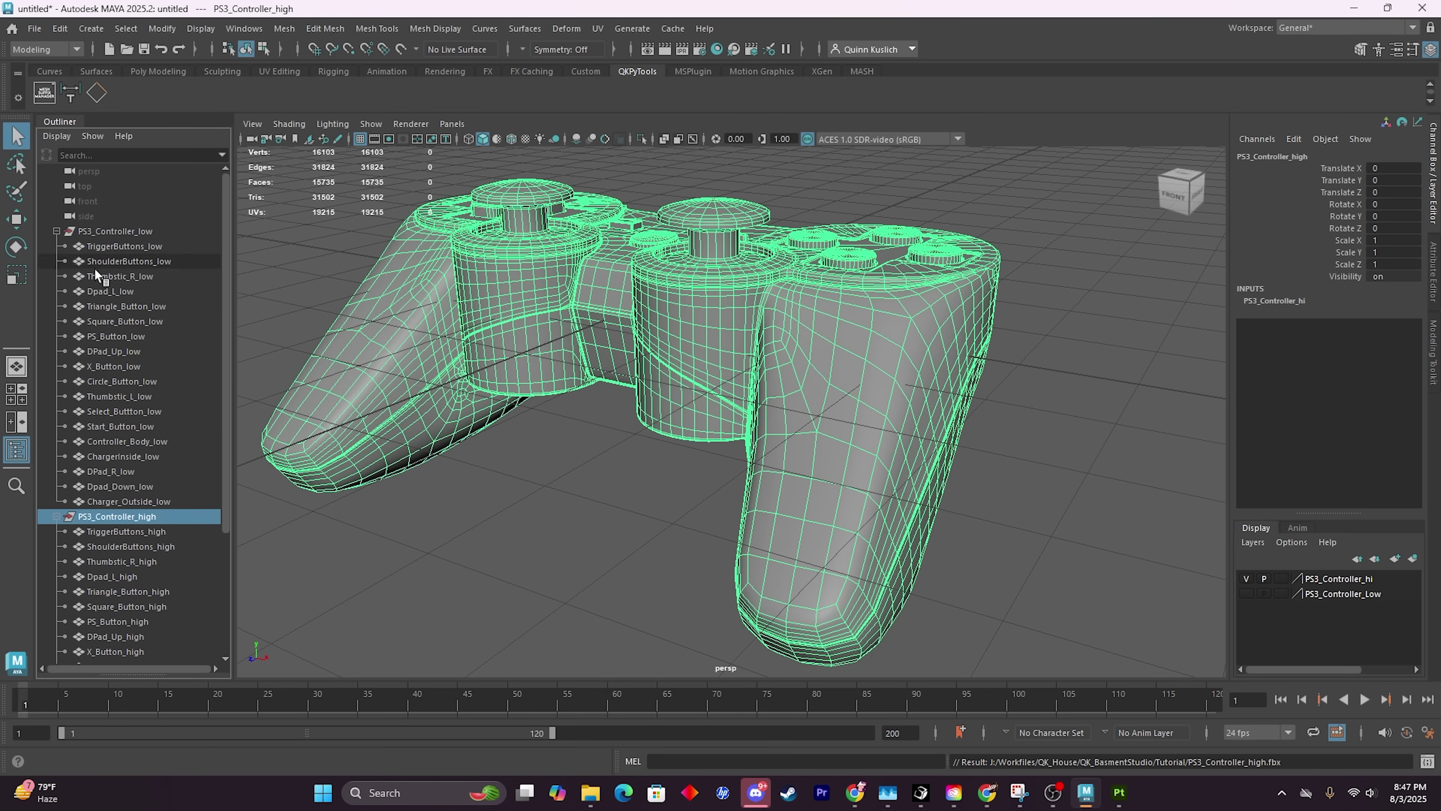
{"action": "mouse_move", "coordinate": [1116, 795]}
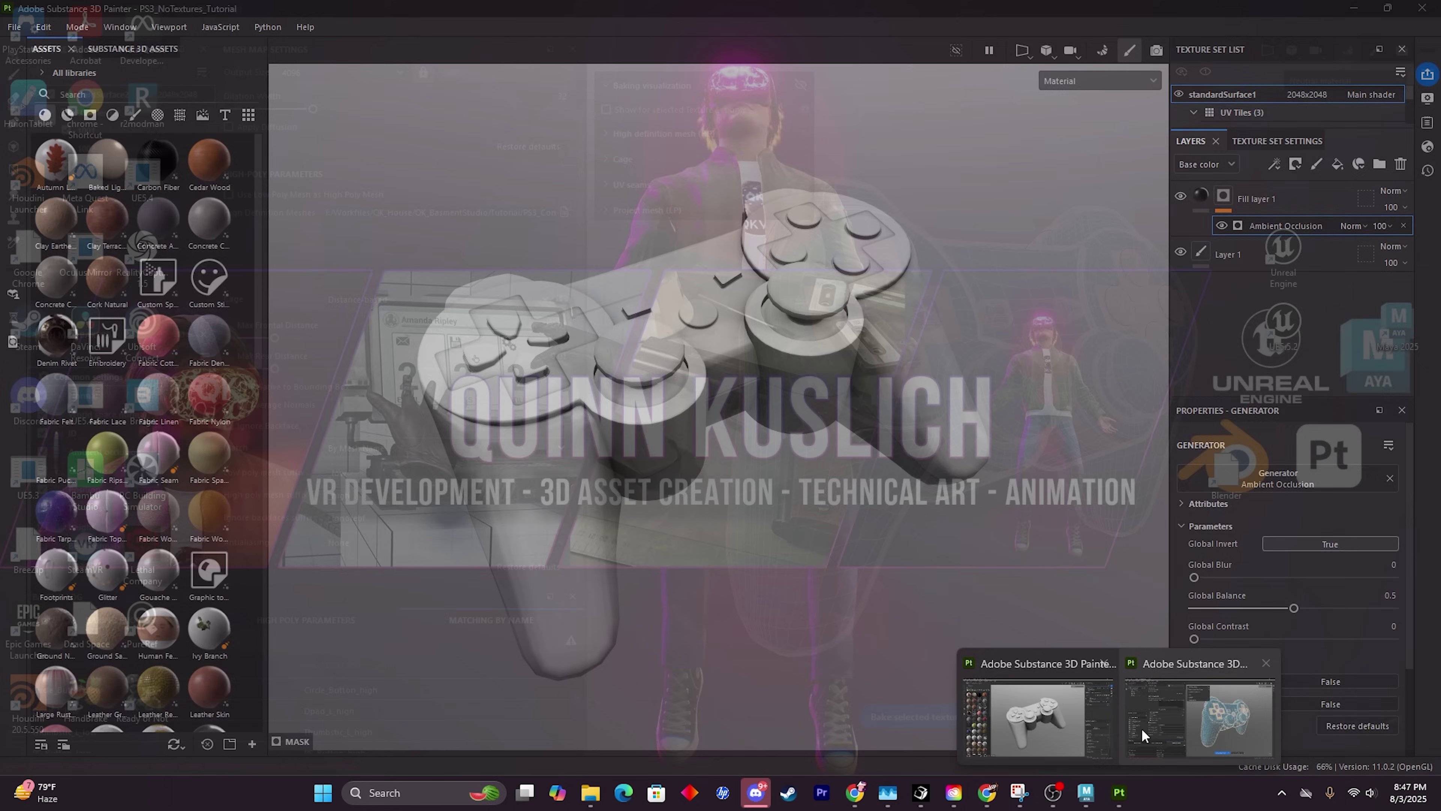
{"action": "left_click", "coordinate": [1142, 728]}
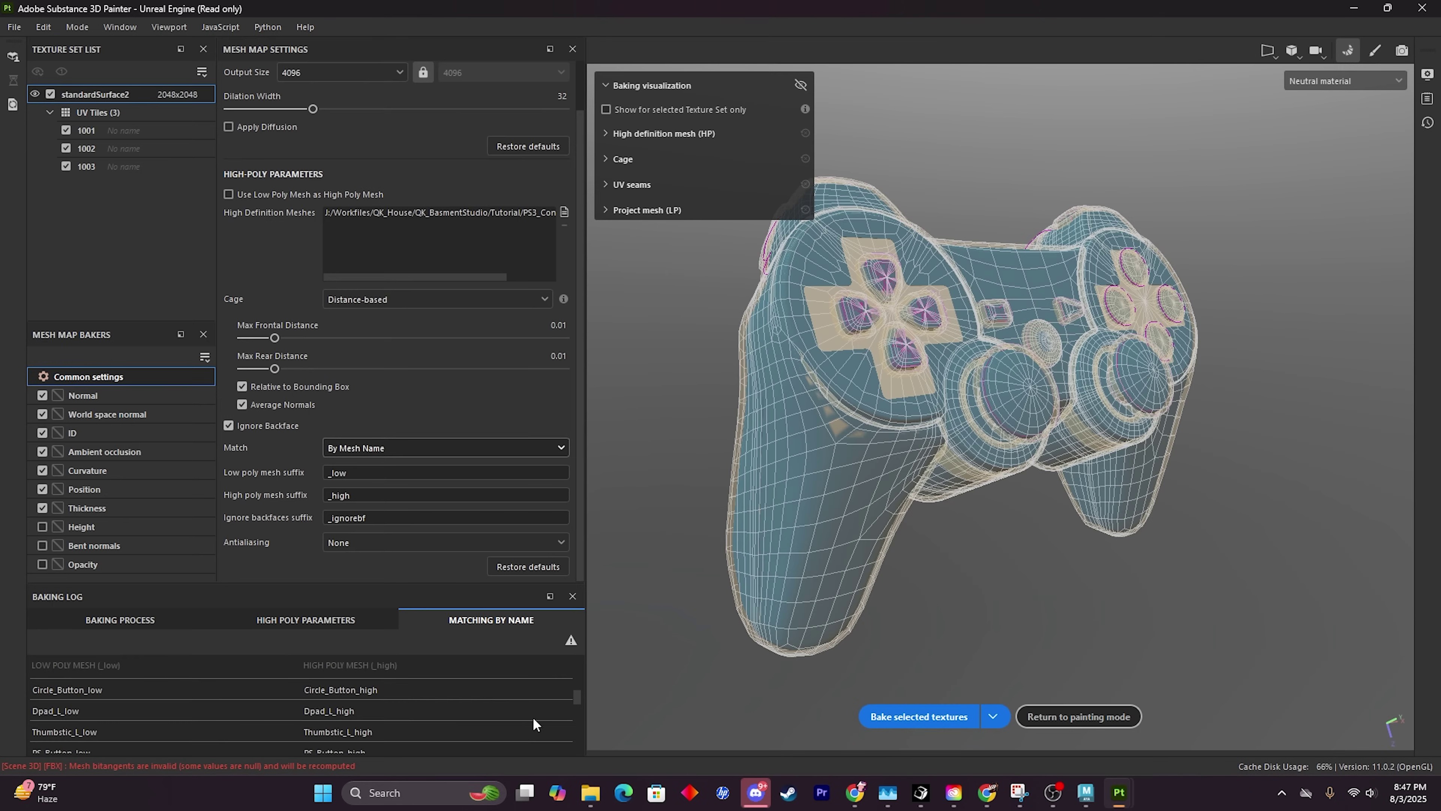
{"action": "scroll", "coordinate": [278, 699], "scroll_direction": "down", "scroll_amount": 2}
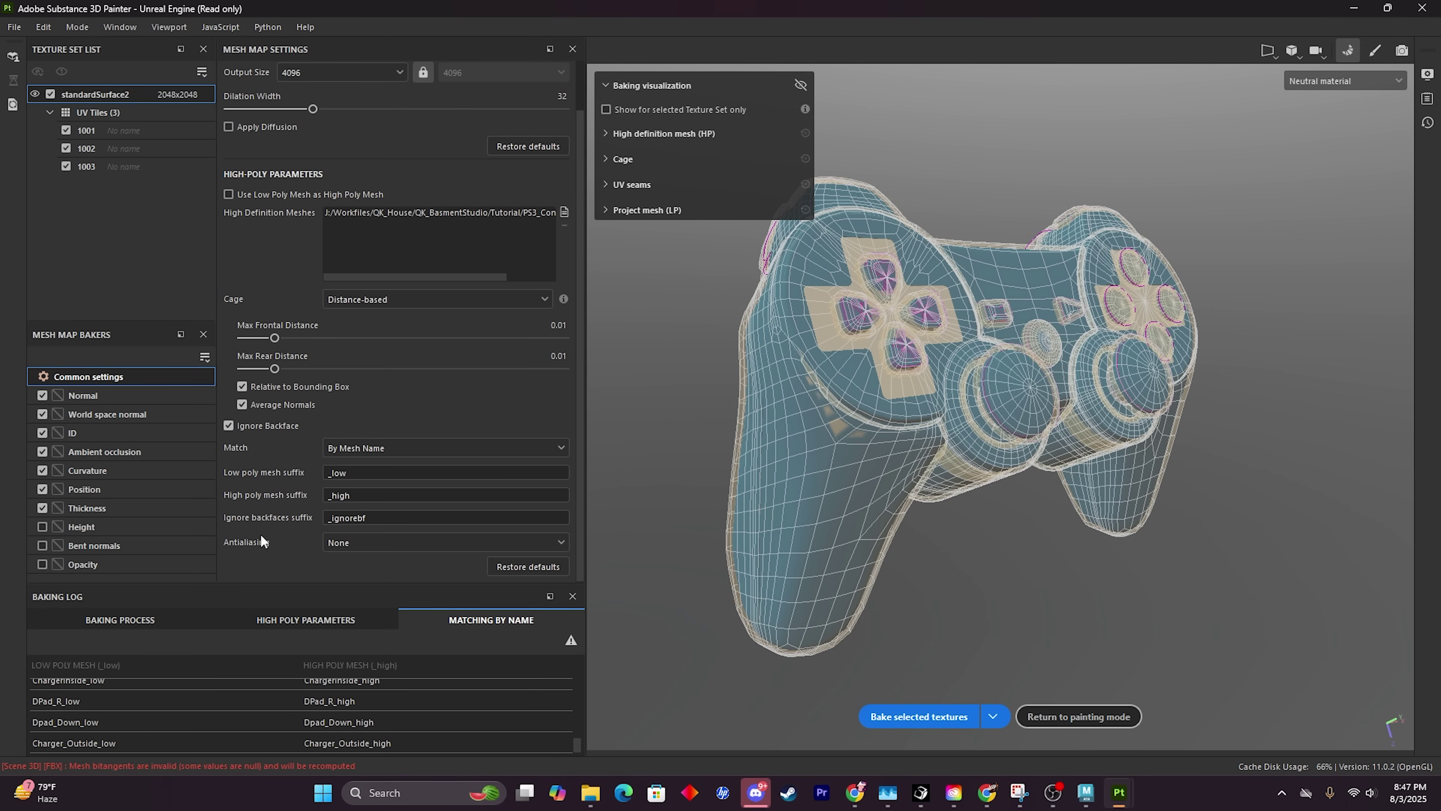
Set the bake antialiasing to Supersampling 64x and exclude the ID map from the bake.
{"action": "left_click", "coordinate": [360, 542]}
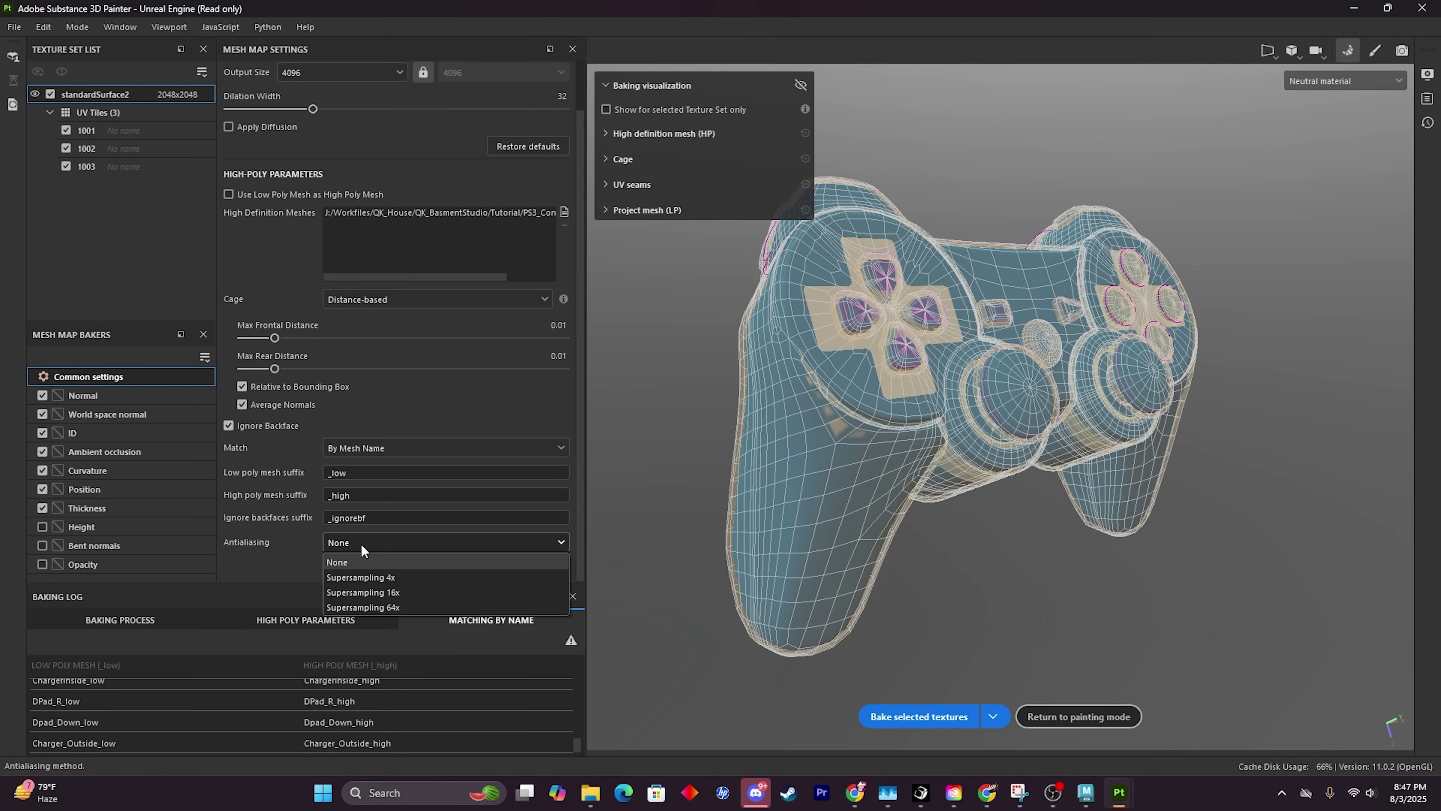
{"action": "left_click", "coordinate": [371, 605]}
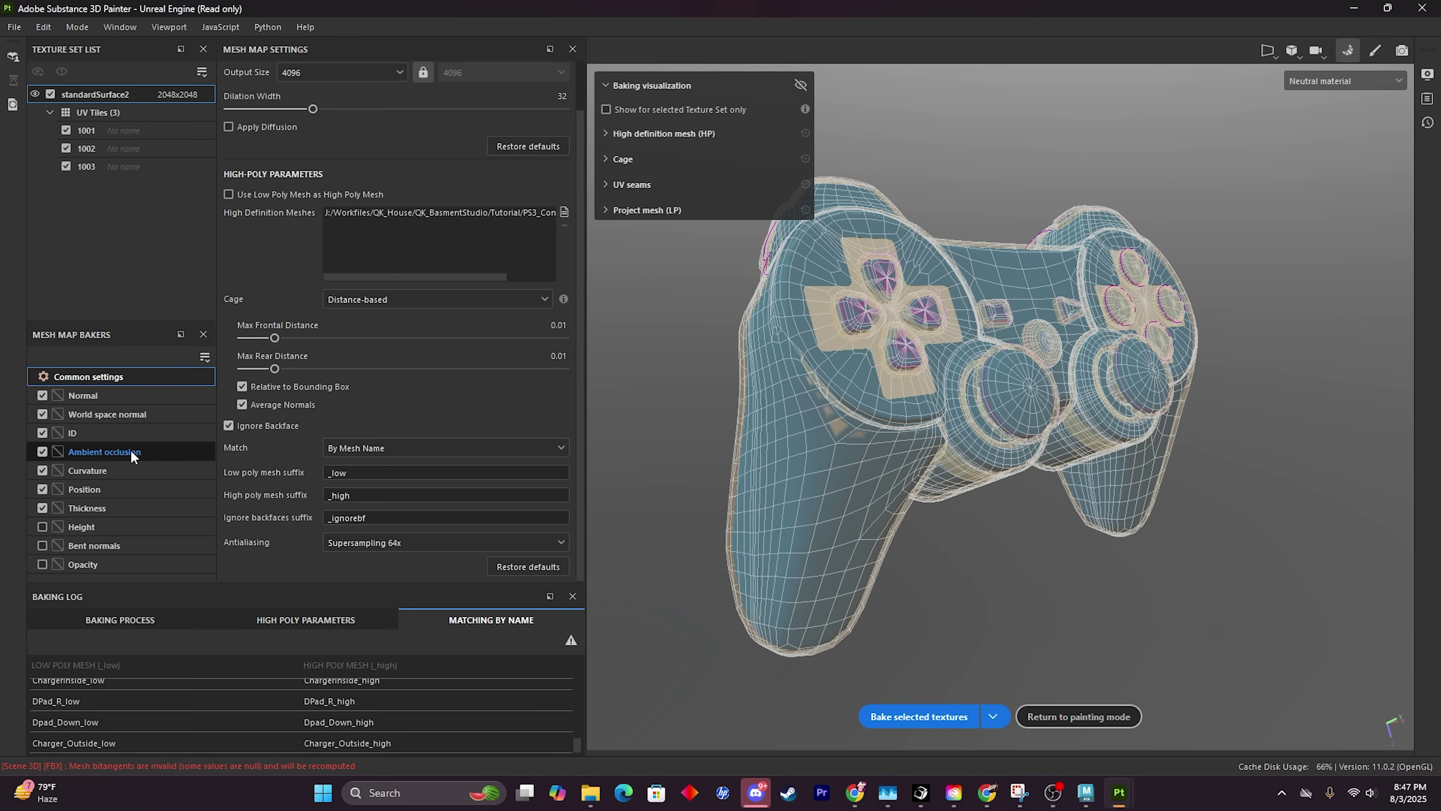
Configure the ambient occlusion baker with Uniform distribution, Ignore Backface By Mesh Name and Self Occlusion Only Same Mesh Name.
{"action": "left_click", "coordinate": [112, 455]}
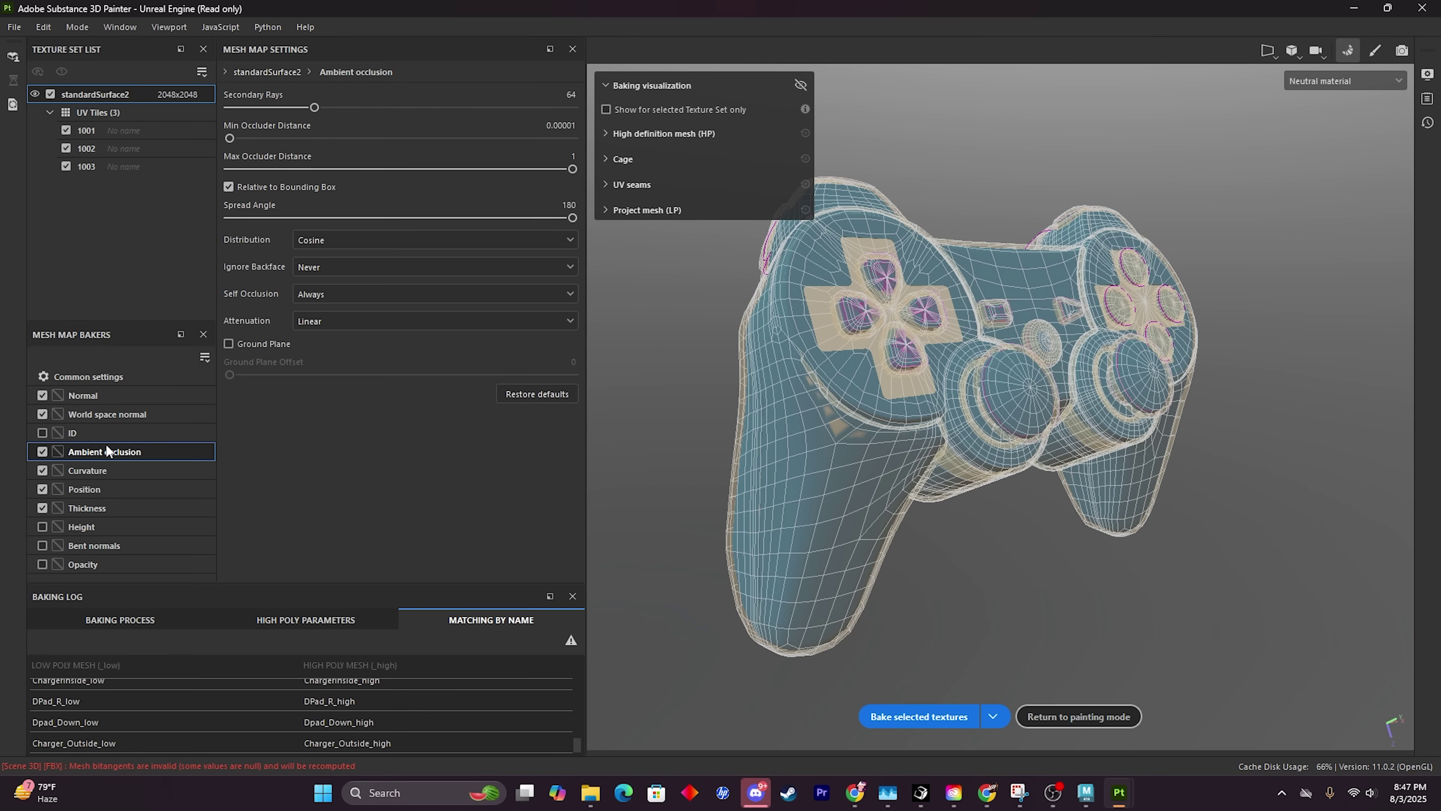
{"action": "left_click", "coordinate": [333, 240]}
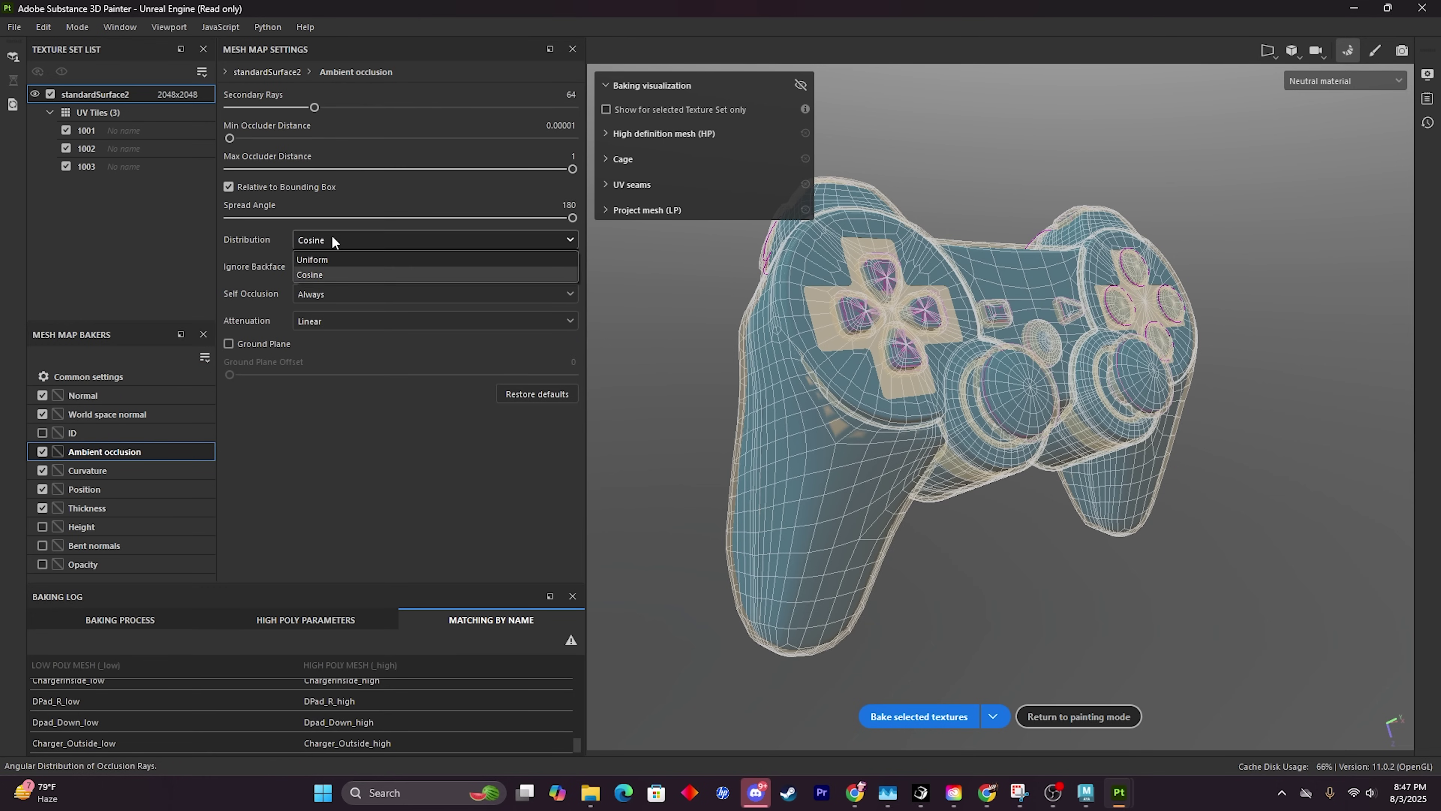
{"action": "left_click", "coordinate": [324, 259]}
{"action": "left_click", "coordinate": [324, 267]}
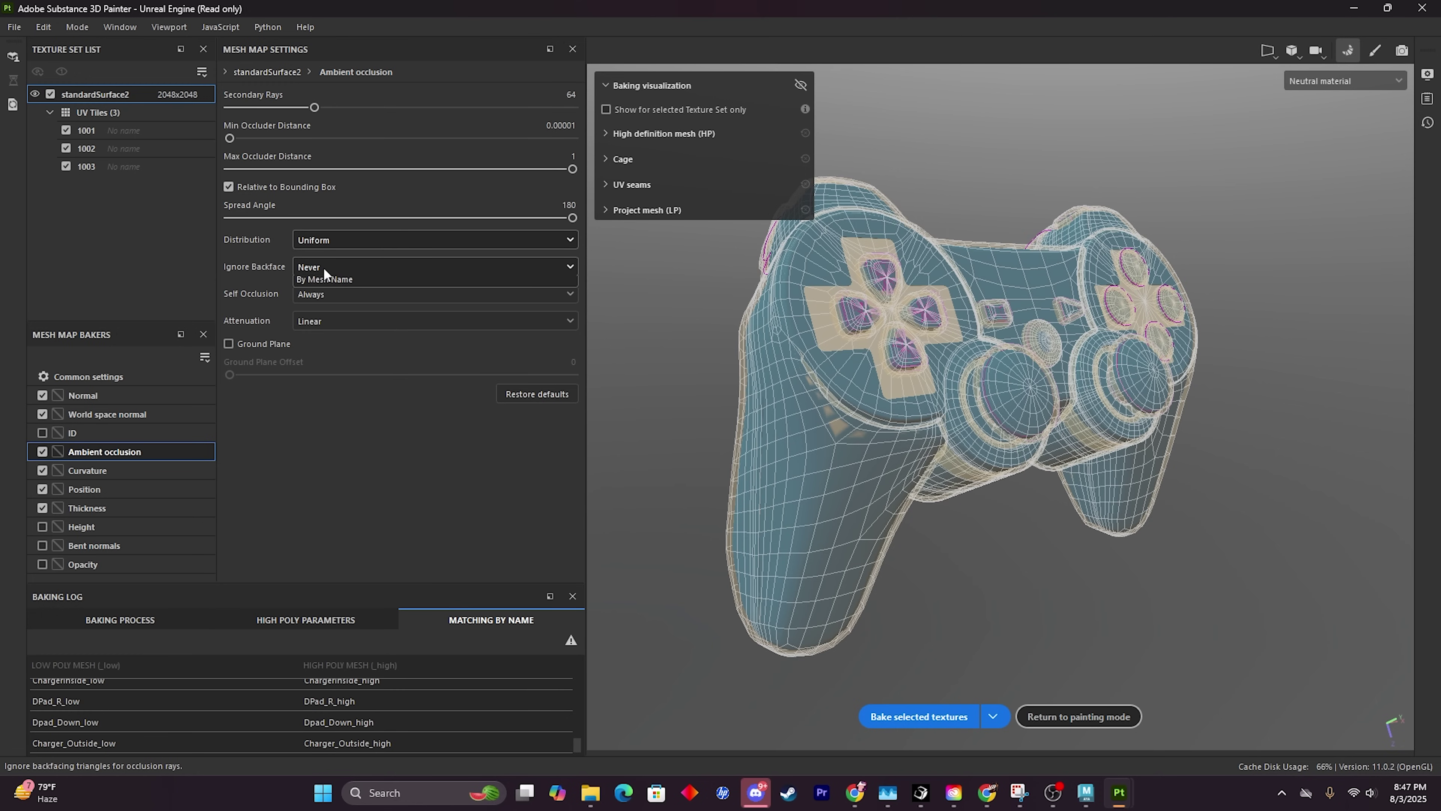
{"action": "left_click", "coordinate": [323, 279]}
{"action": "left_click", "coordinate": [332, 294]}
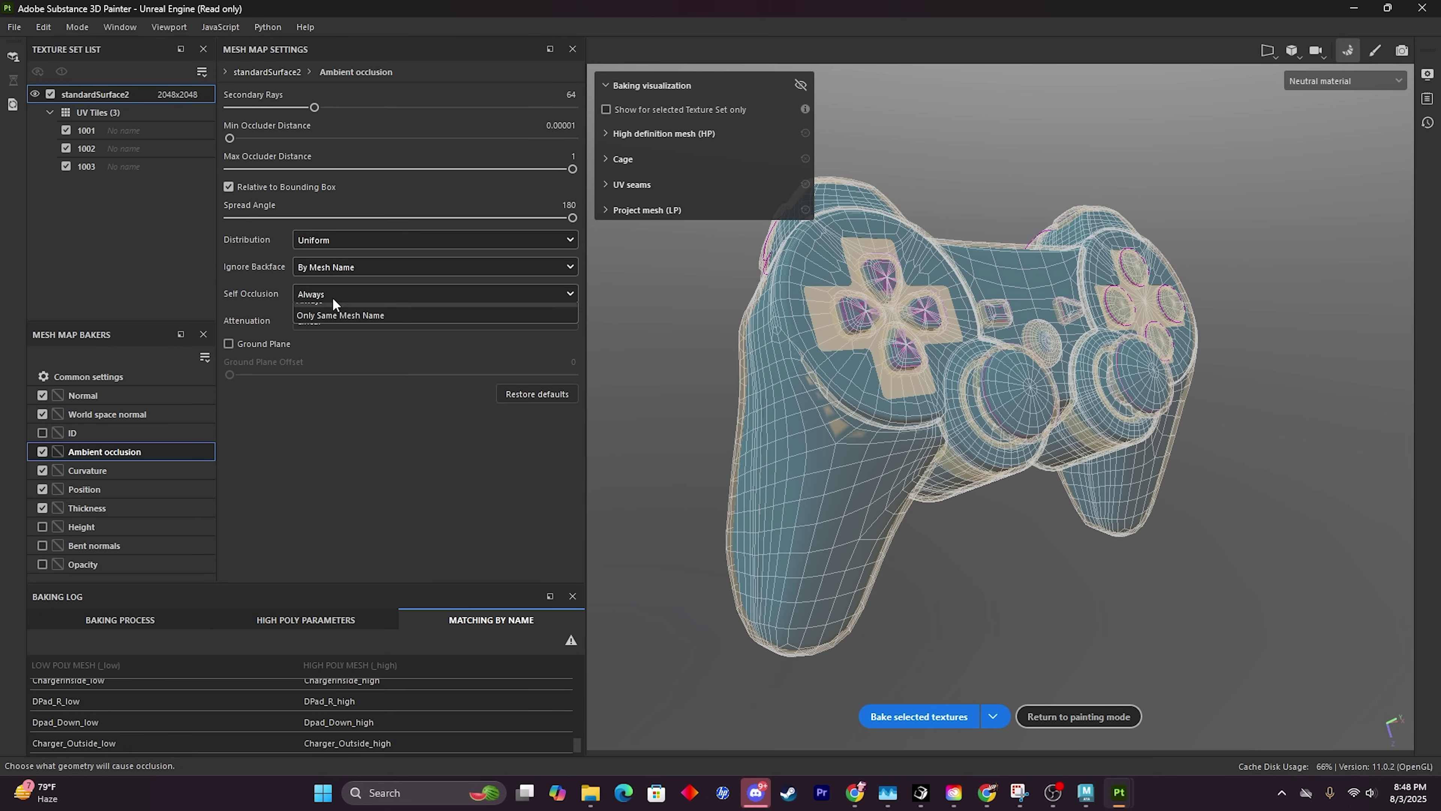
{"action": "left_click", "coordinate": [330, 324]}
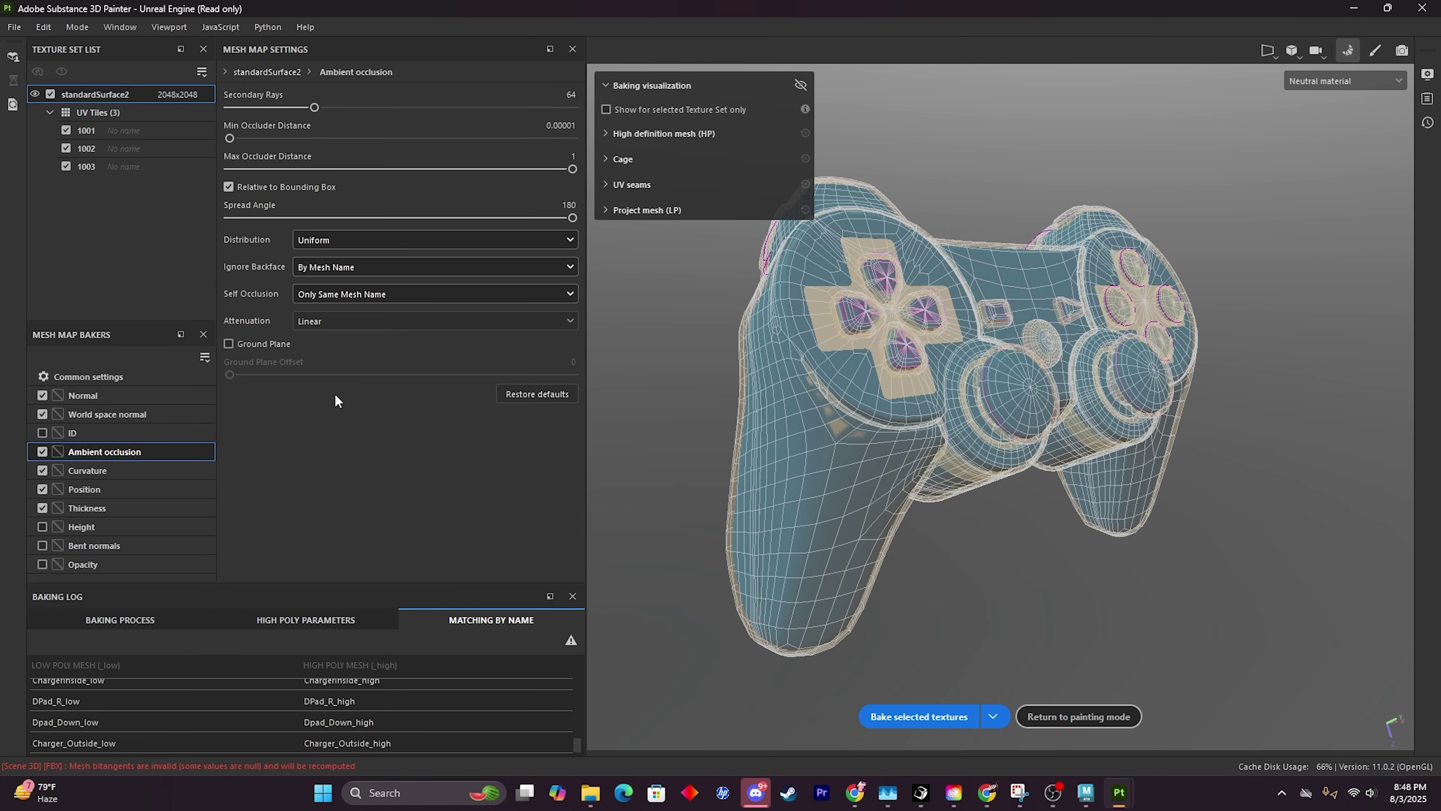
Set the curvature baker's Self Intersection to Only Same Mesh Name.
{"action": "left_click", "coordinate": [144, 471]}
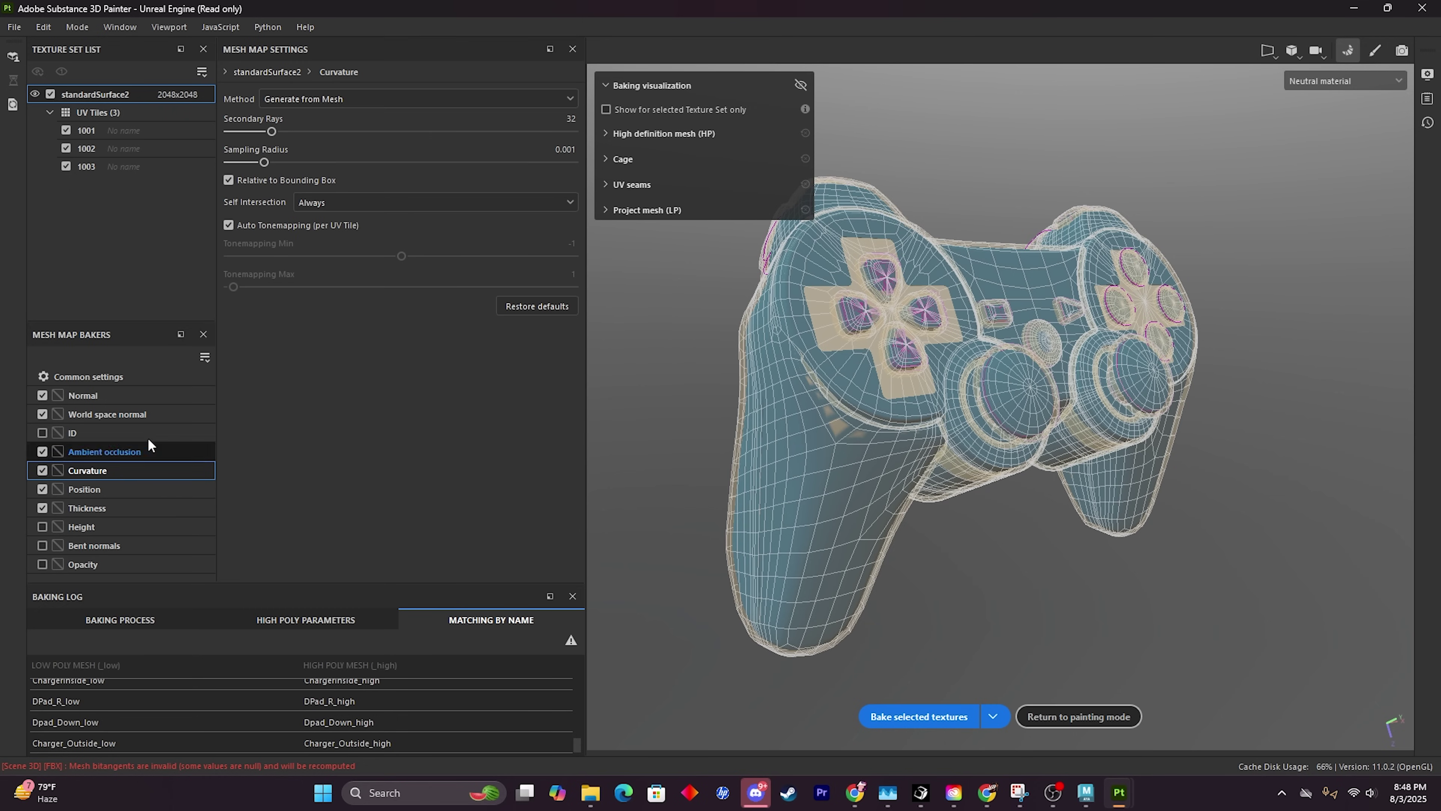
{"action": "left_click", "coordinate": [312, 203]}
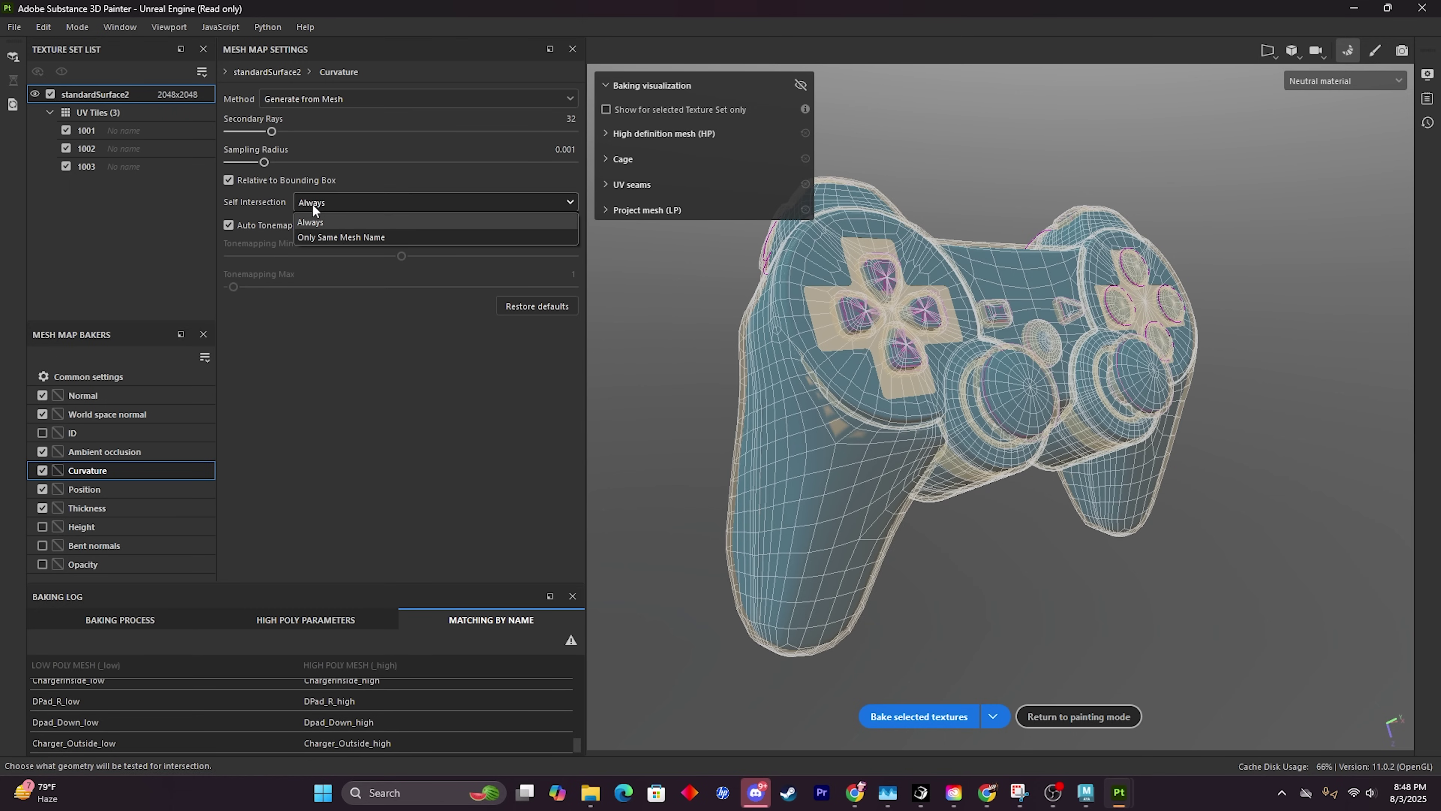
{"action": "left_click", "coordinate": [313, 237]}
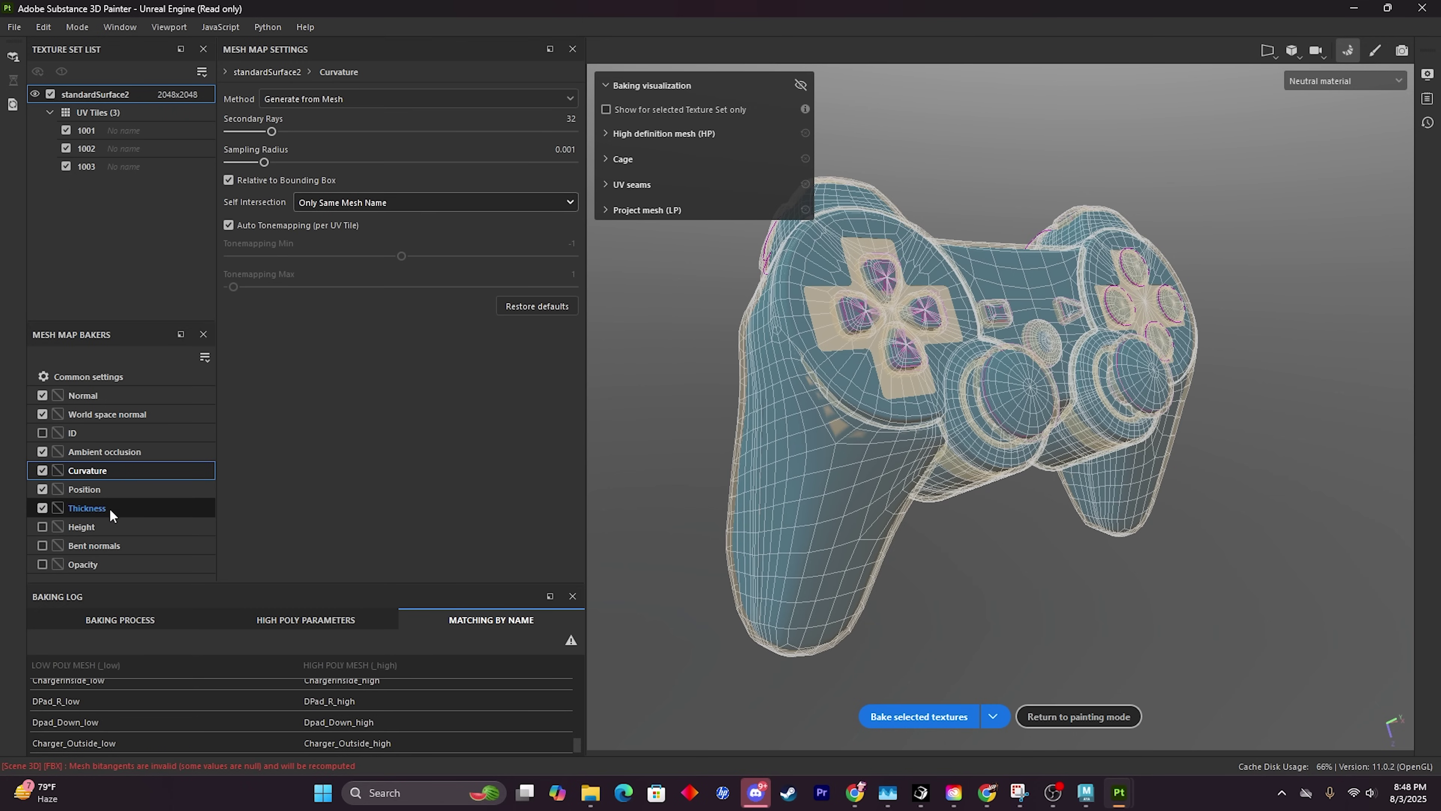
Configure the thickness baker with Uniform distribution and Self Occlusion Only Same Mesh Name.
{"action": "left_click", "coordinate": [111, 491]}
{"action": "left_click", "coordinate": [119, 508]}
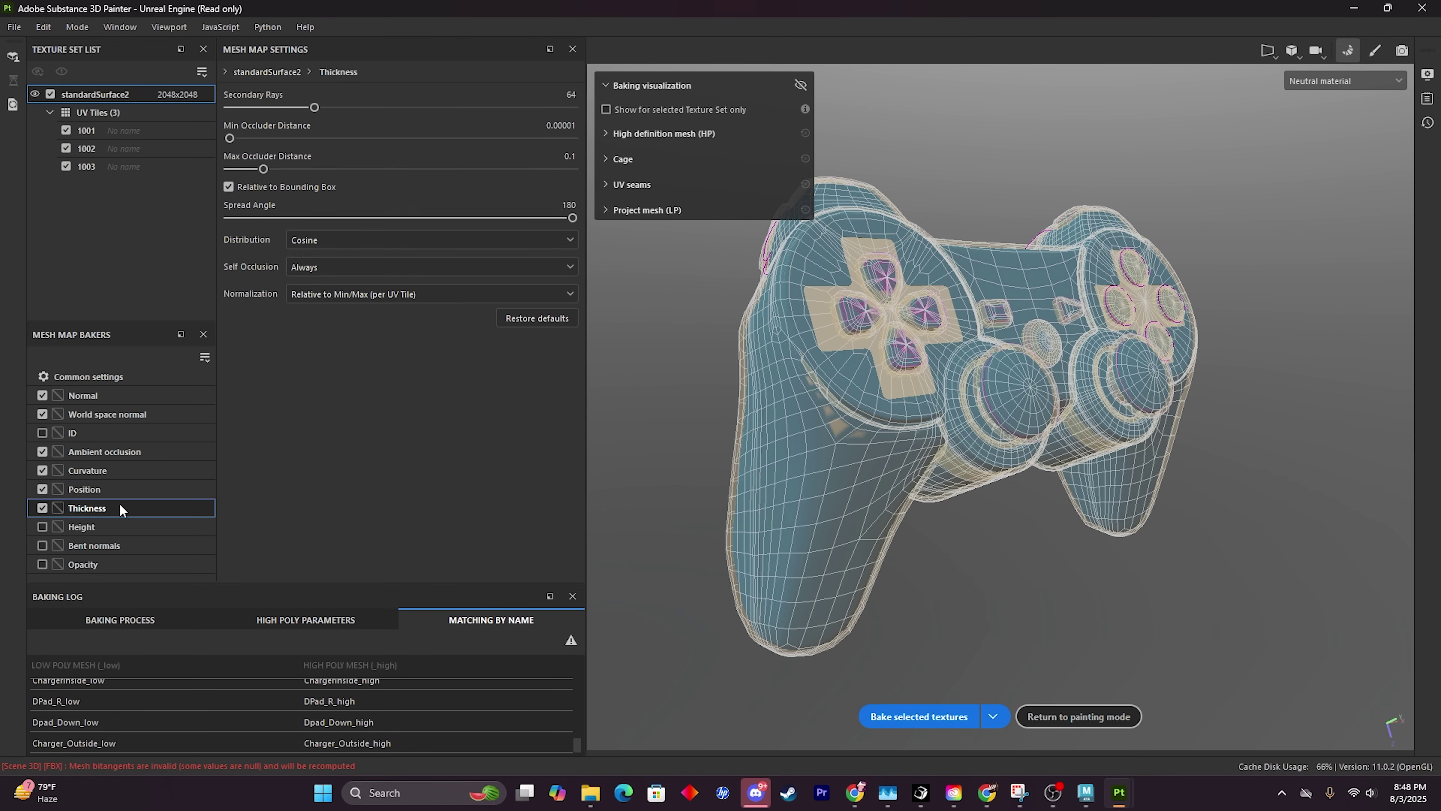
{"action": "left_click", "coordinate": [351, 242]}
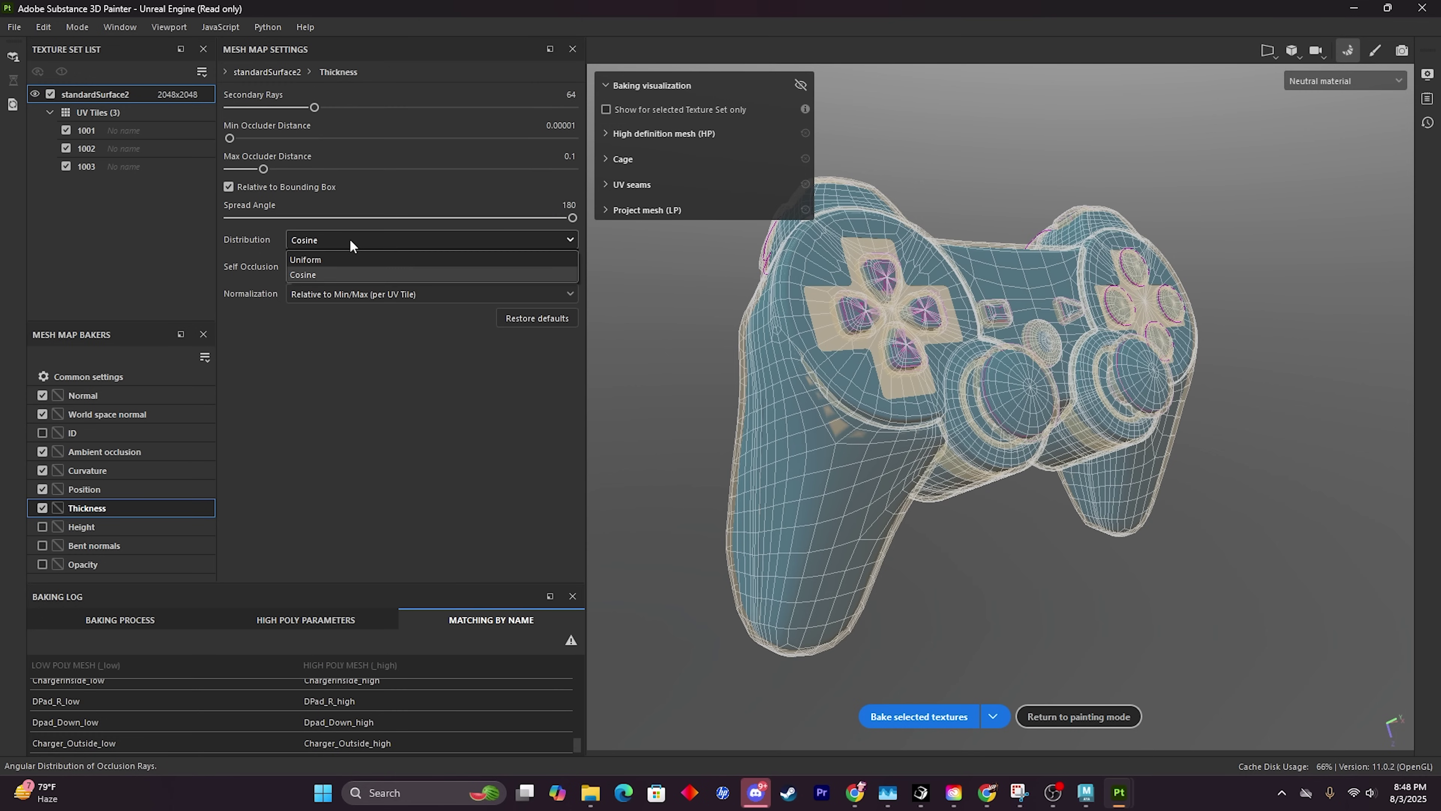
{"action": "left_click", "coordinate": [330, 260]}
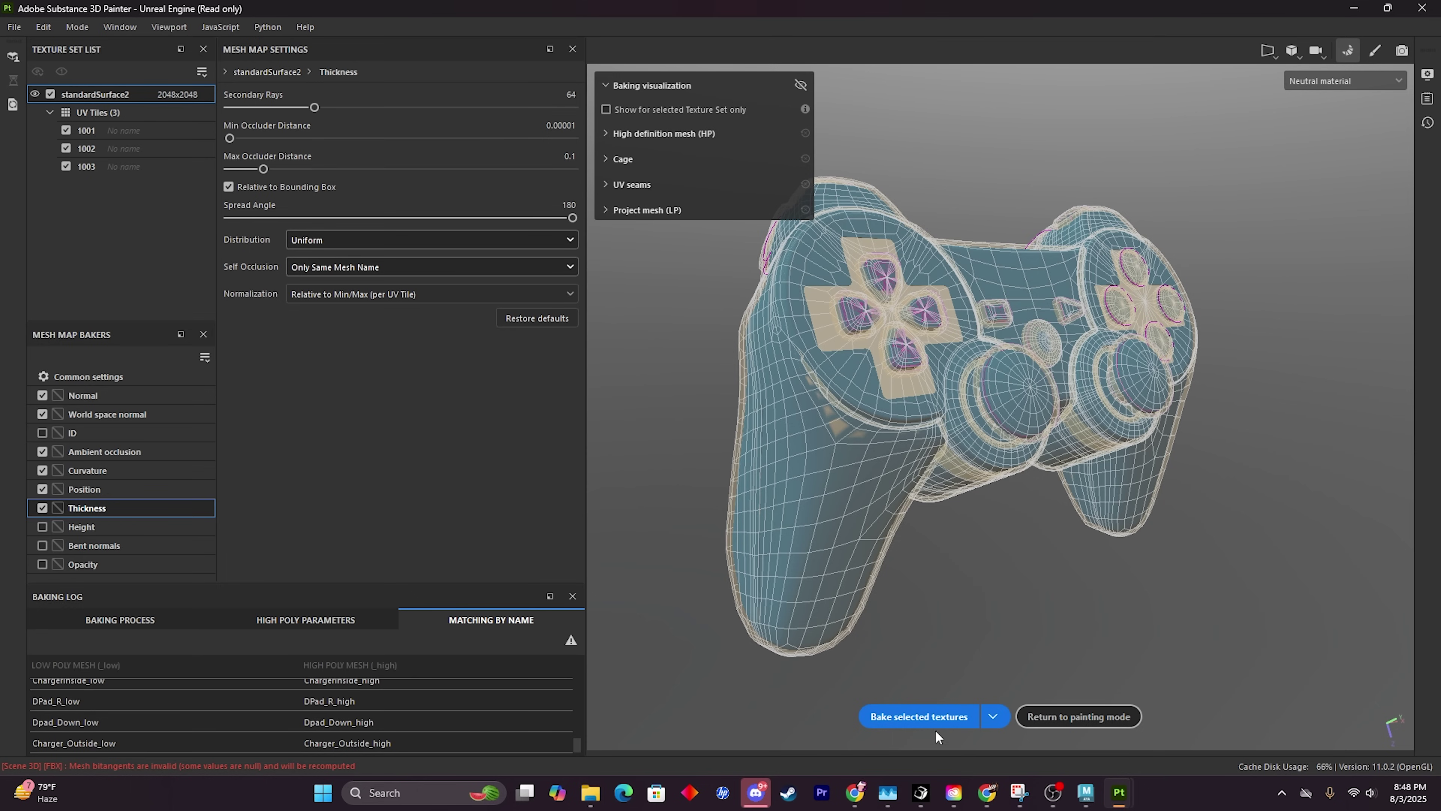
Bake the selected textures, return to painting mode and inspect the baked controller from another angle.
{"action": "left_click", "coordinate": [929, 715]}
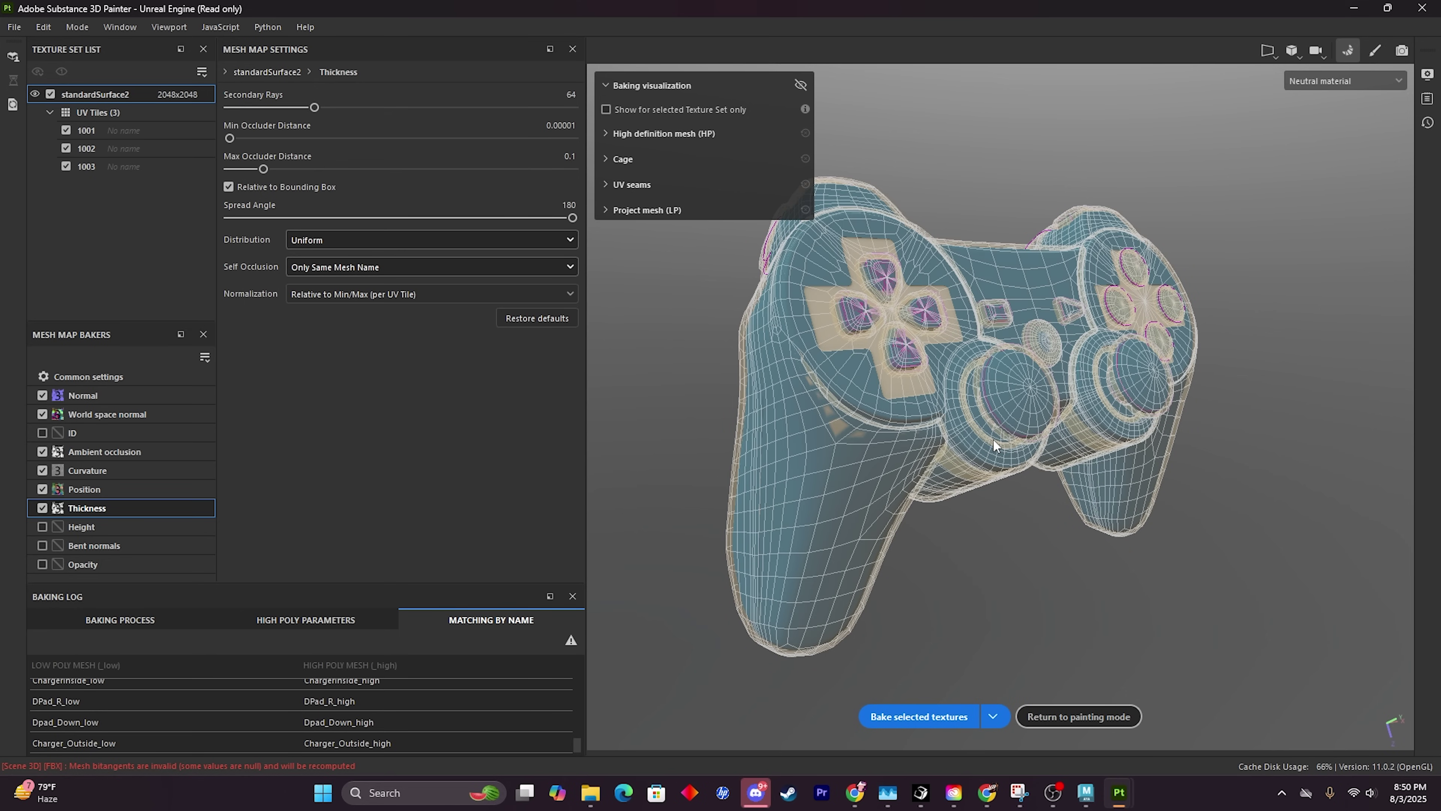
{"action": "left_click", "coordinate": [1088, 710]}
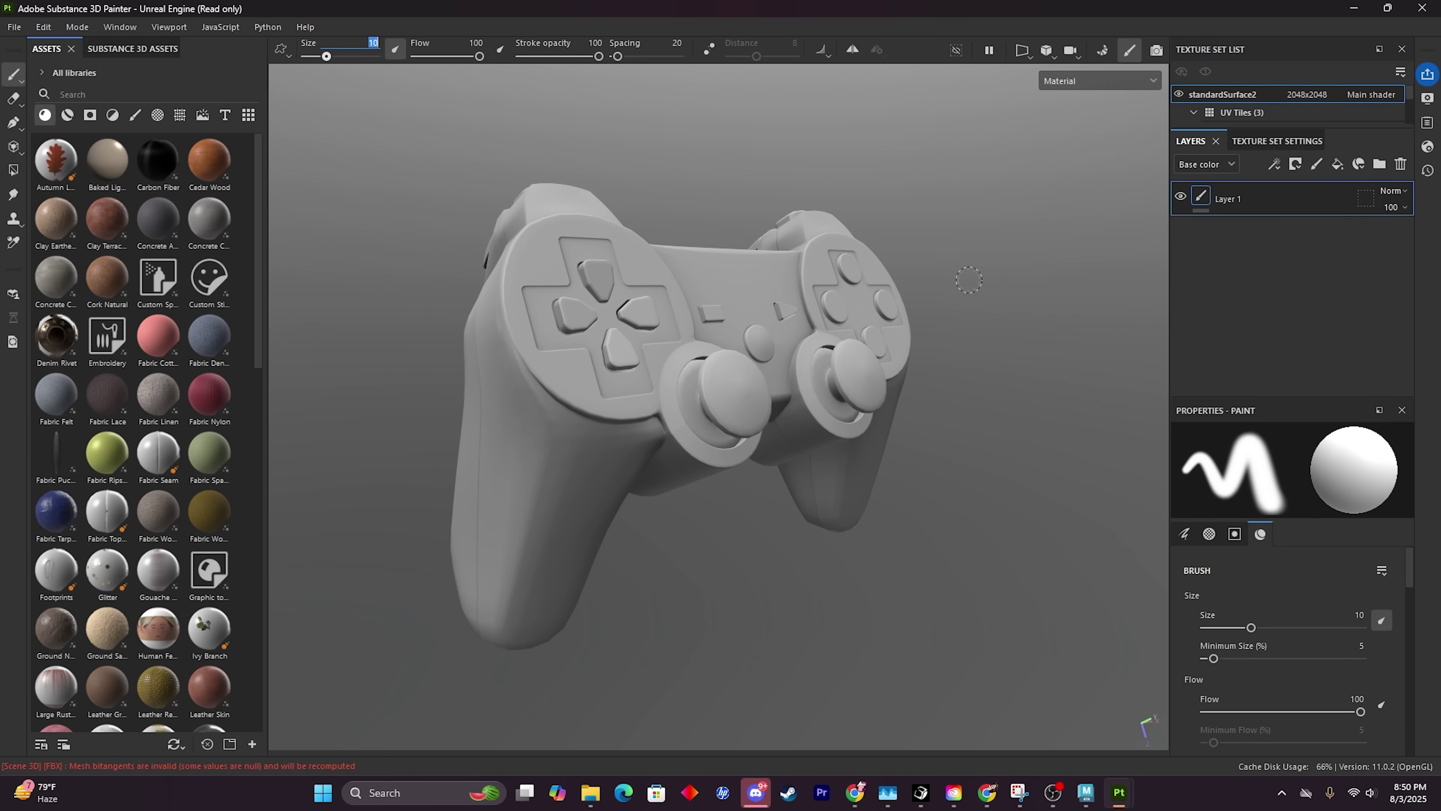
{"action": "left_click_drag", "start_coordinate": [718, 406], "coordinate": [613, 265], "text": "alt"}
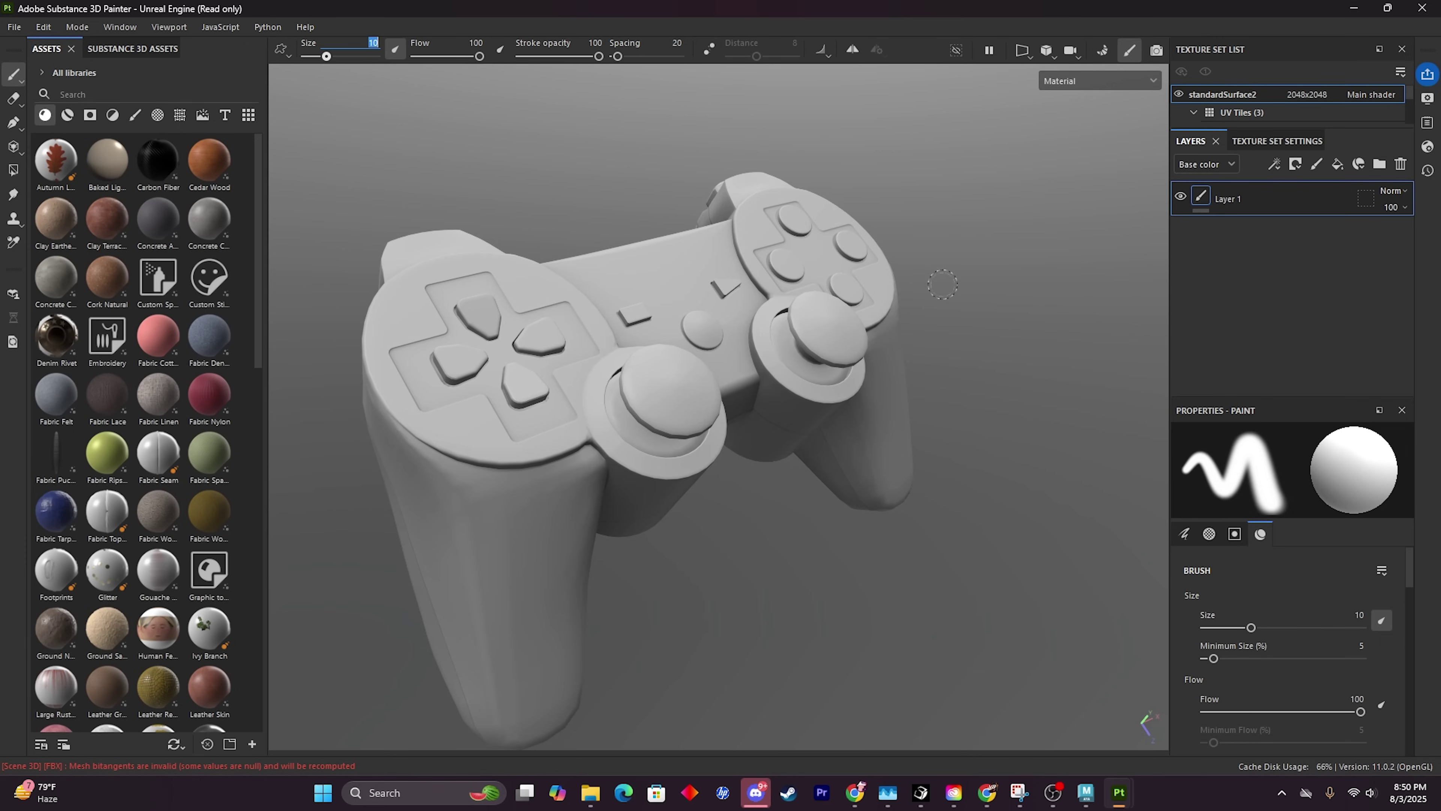